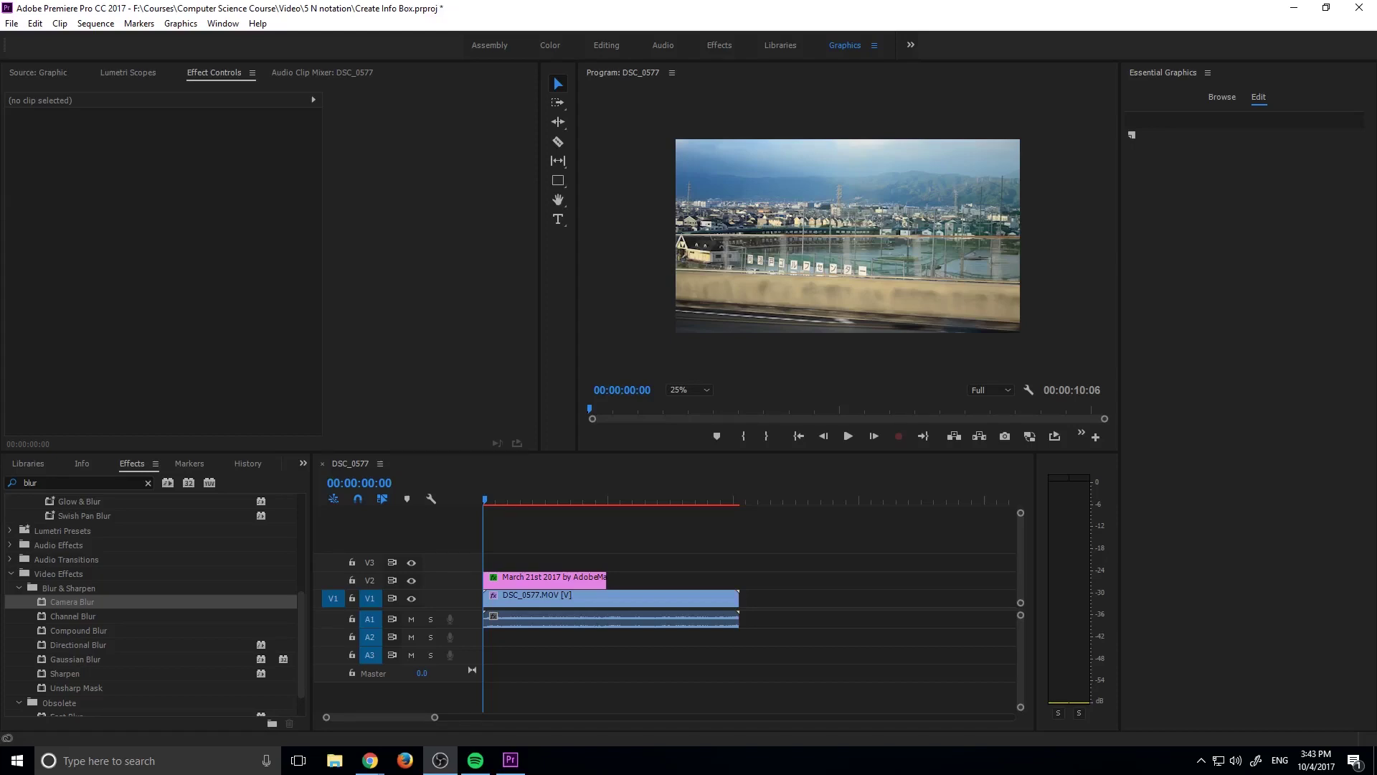
Step: Preview the finished info-box animation, fitted to a full-screen program monitor
click(523, 504)
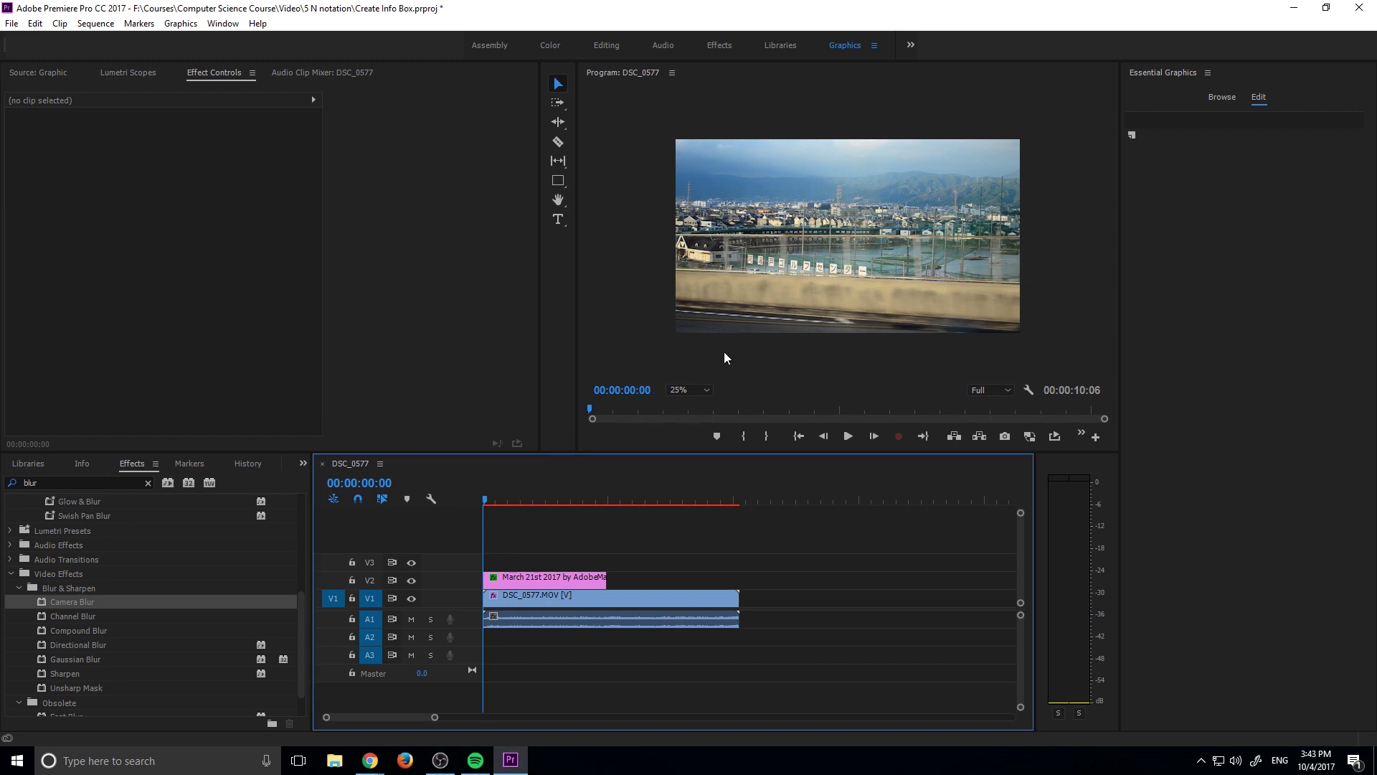
click(698, 394)
click(696, 406)
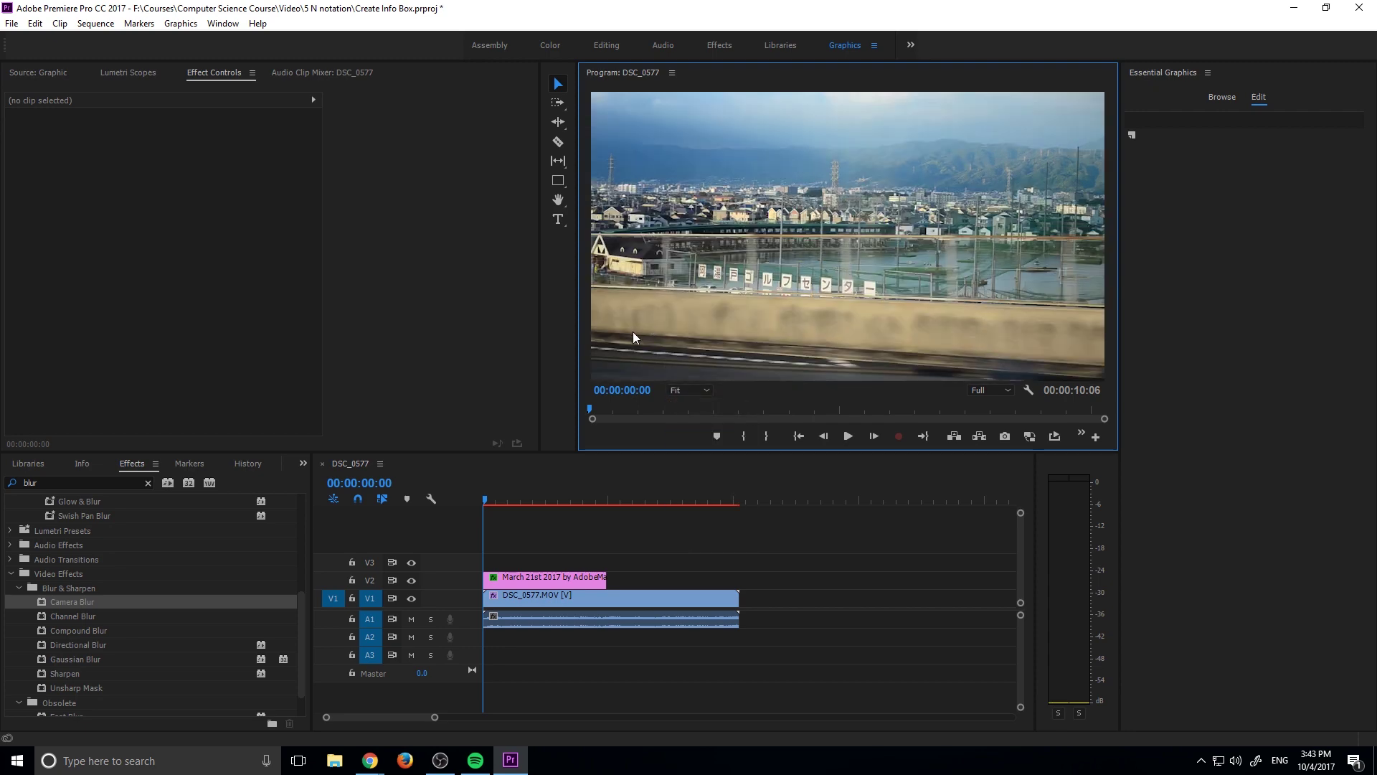
key(grave)
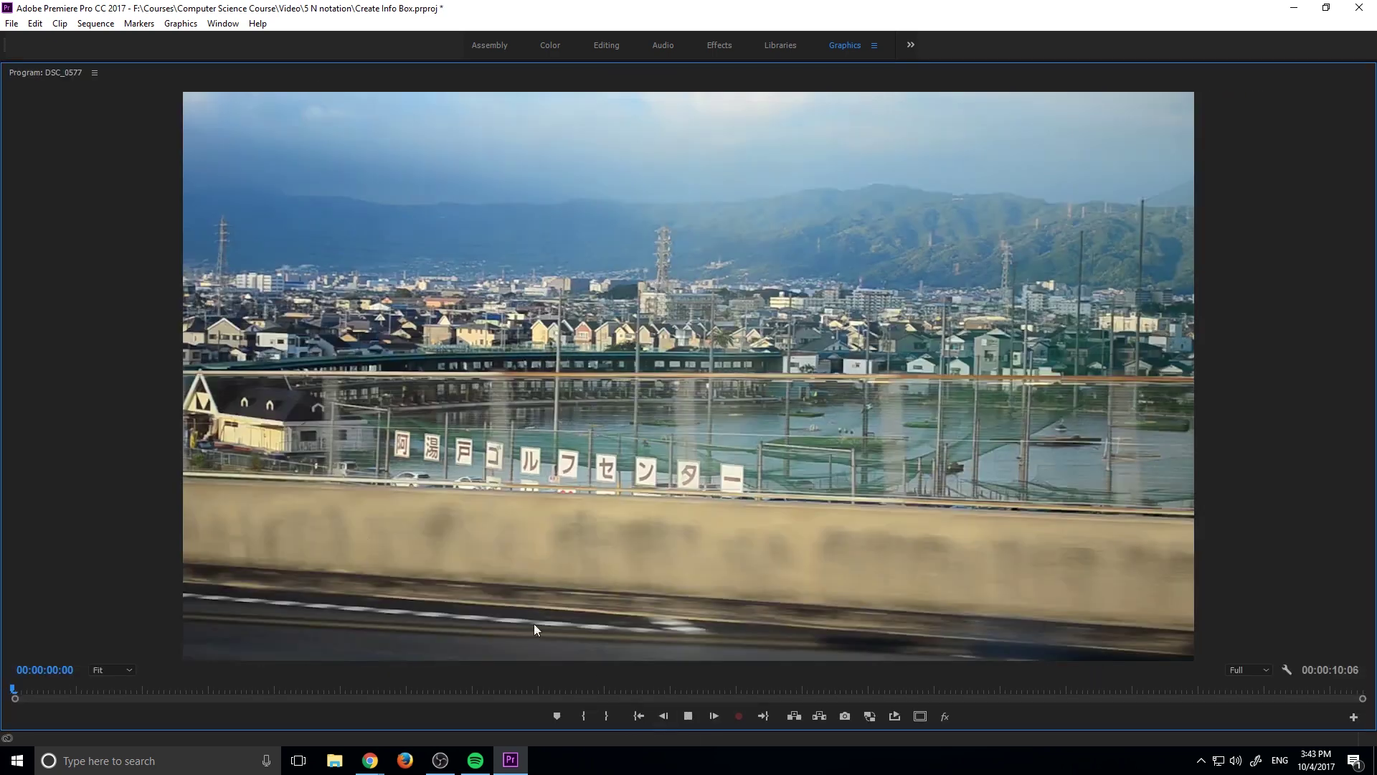
key(space)
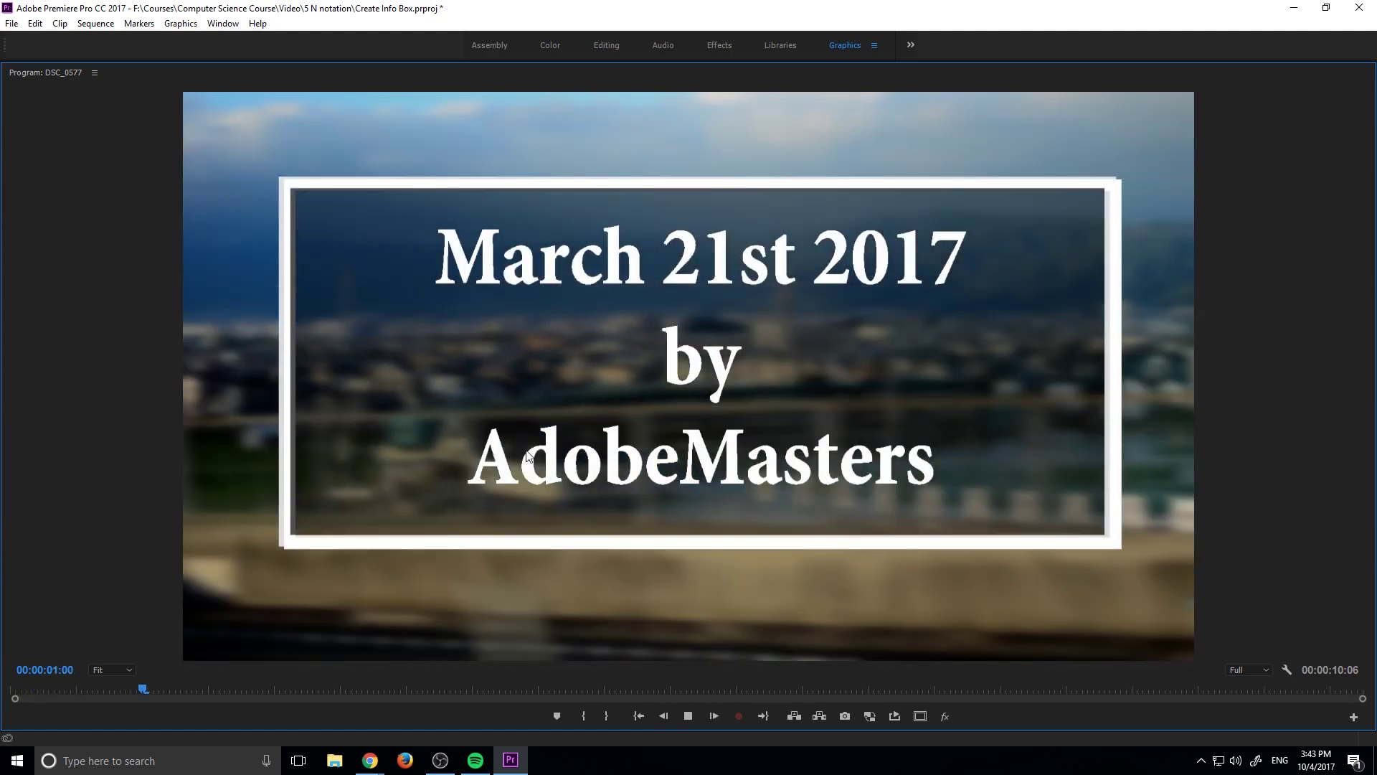
key(space)
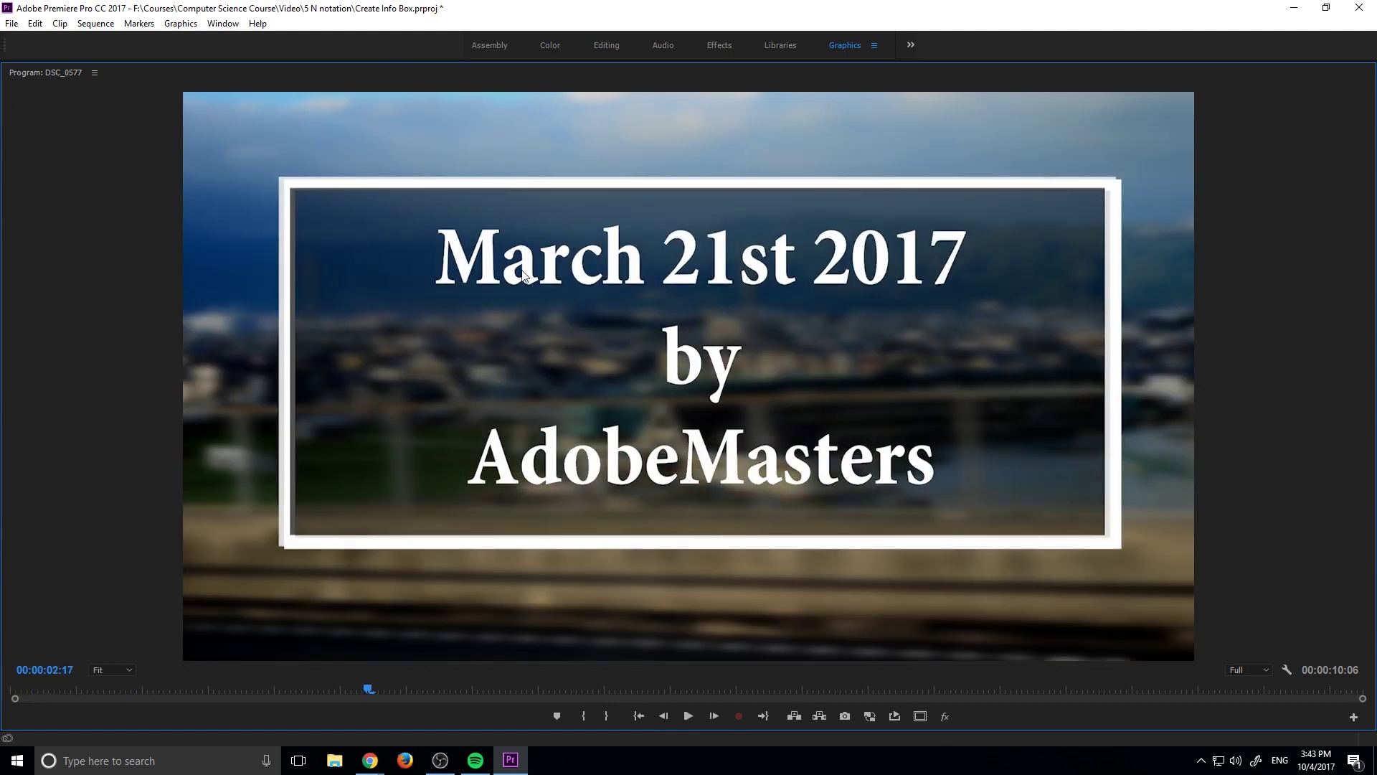
key(grave)
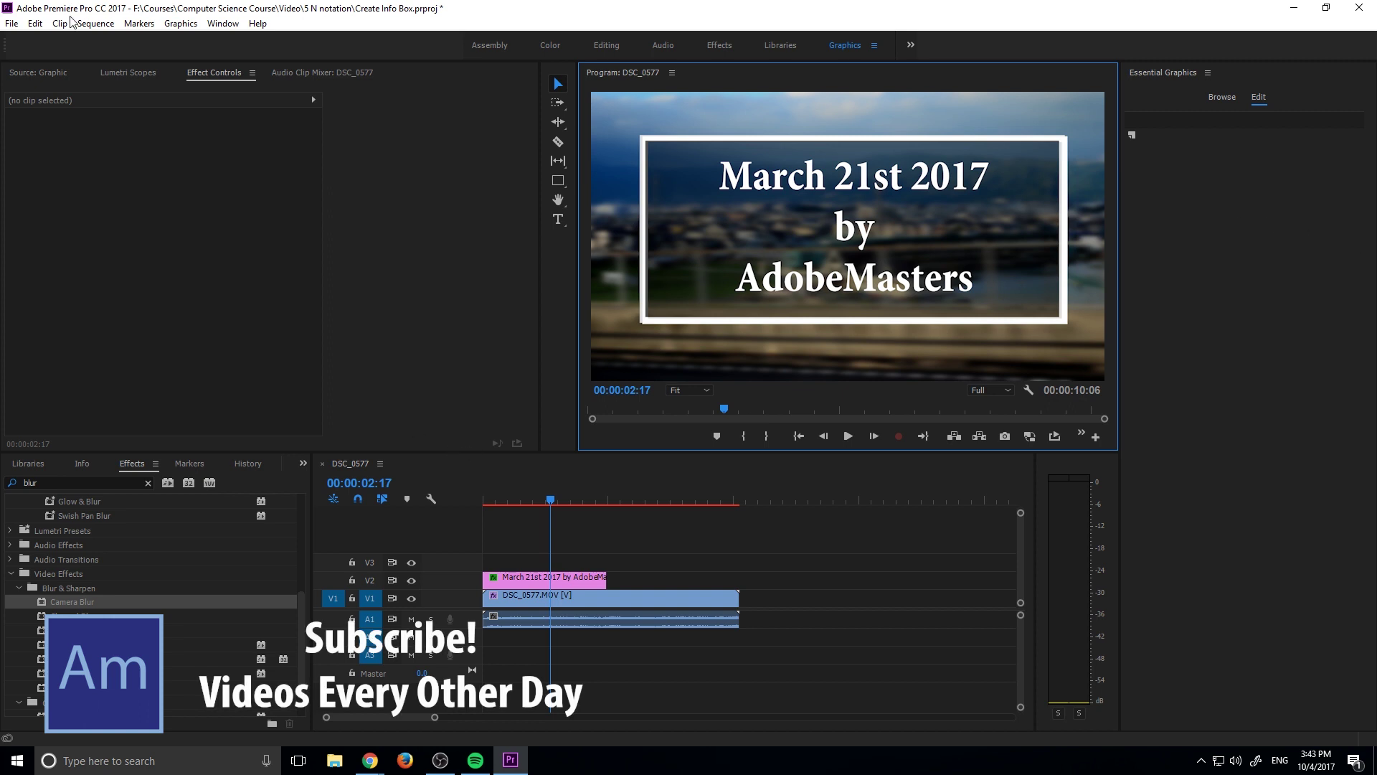
Step: Create a new sequence, Sequence 01, via File > New > Sequence
click(91, 23)
click(75, 36)
click(16, 22)
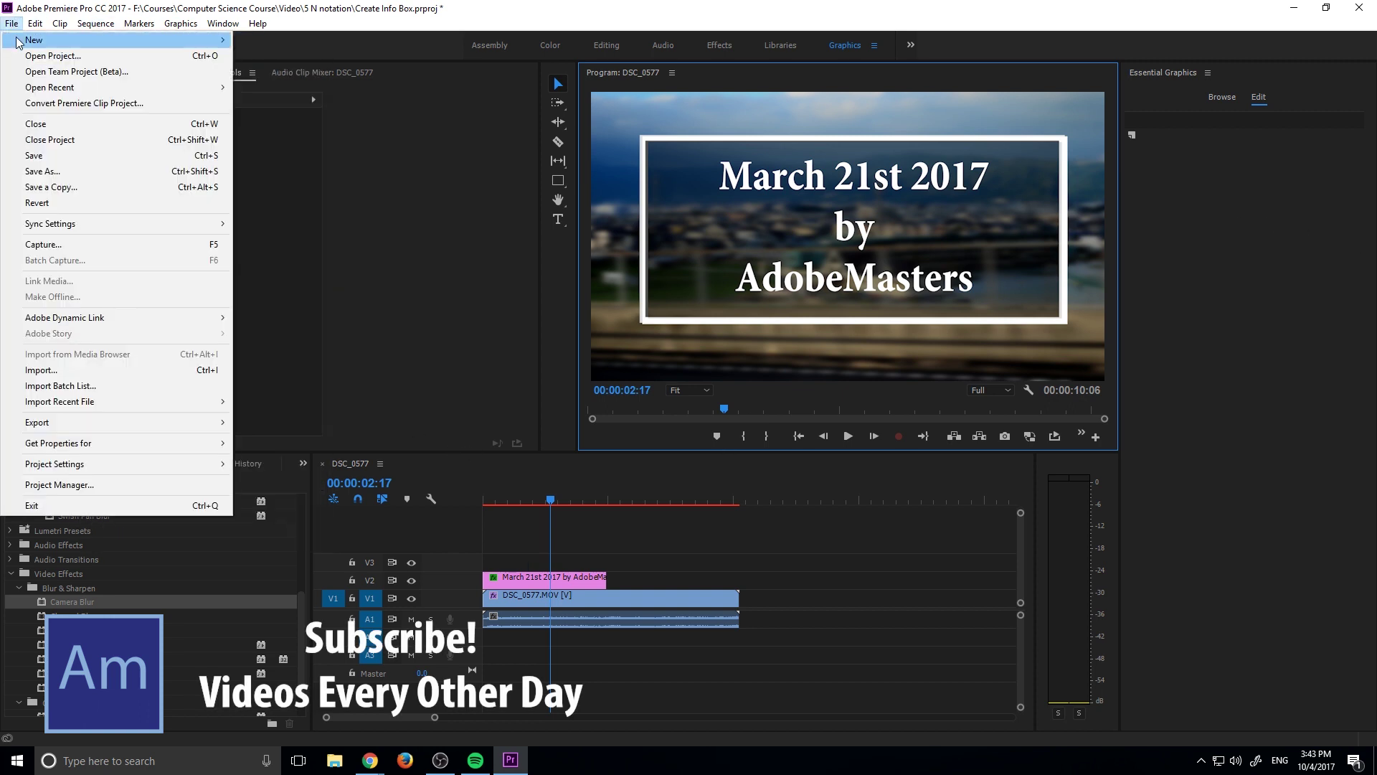
mouse_move(22, 42)
click(360, 71)
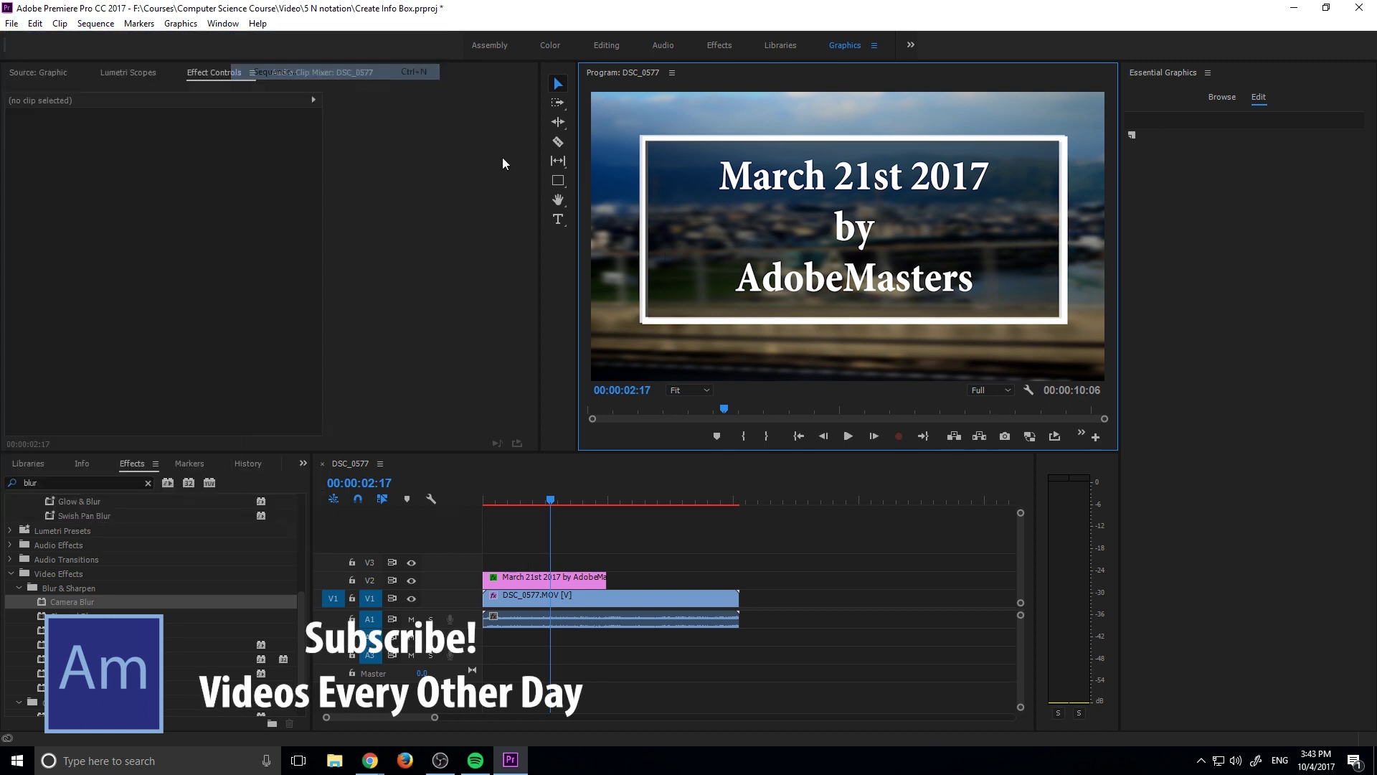
click(796, 609)
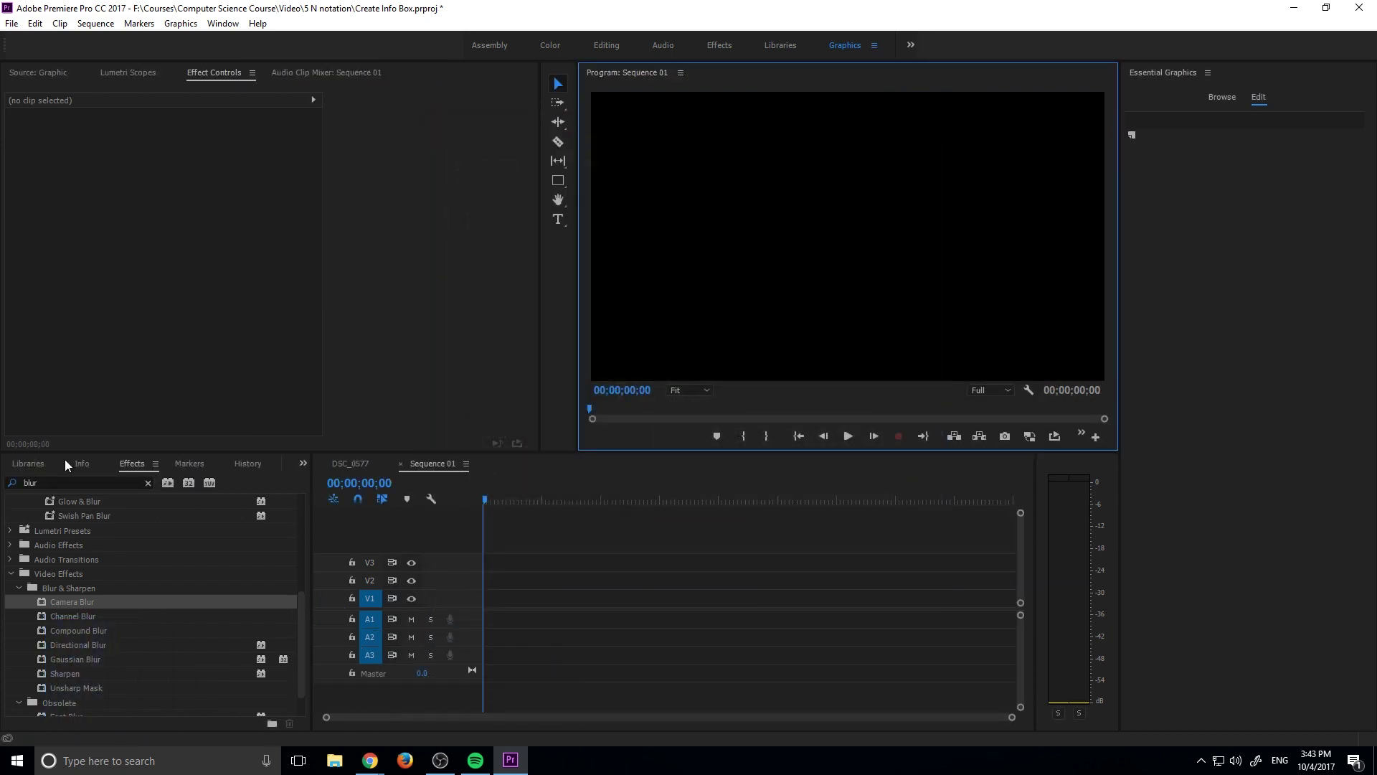
Step: Add DSC_0577.MOV to Sequence 01 and change the sequence settings to match the clip
click(42, 465)
click(21, 466)
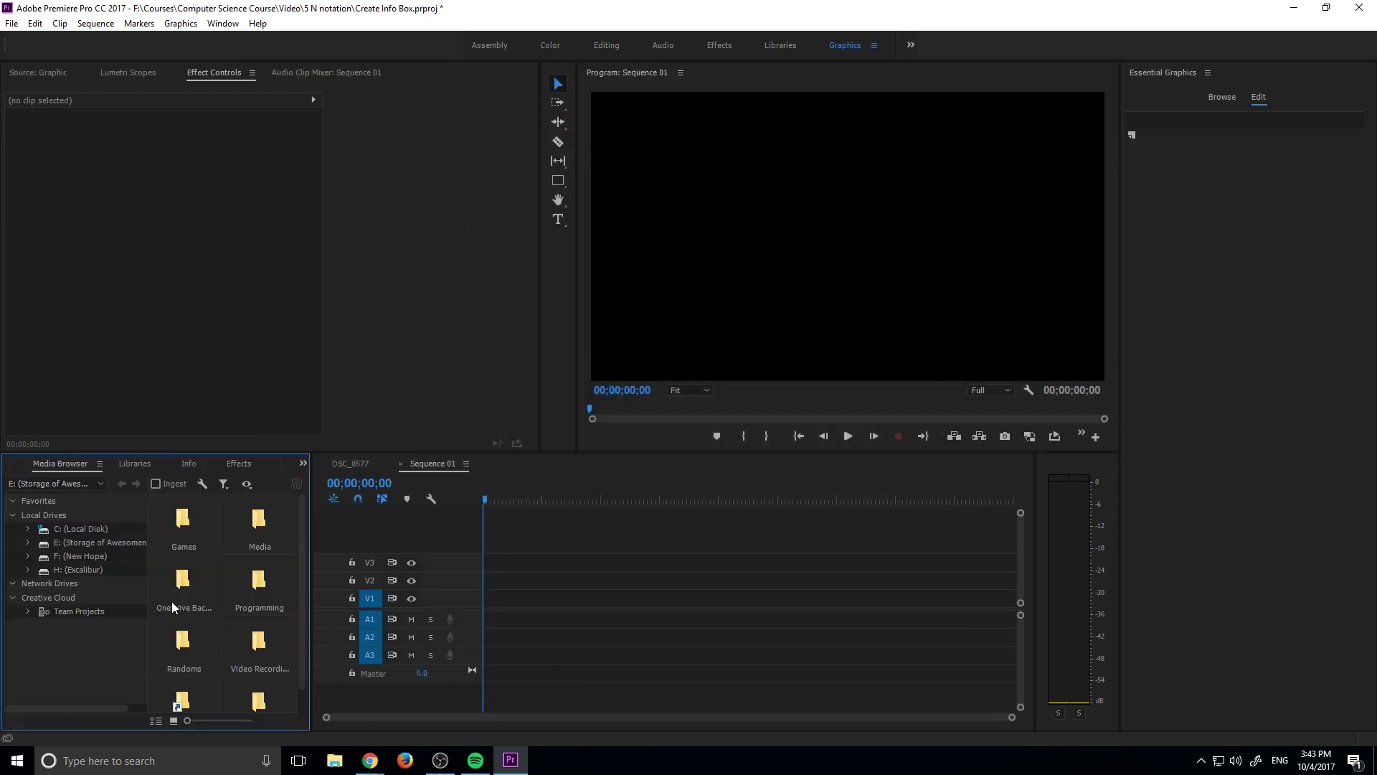
click(27, 466)
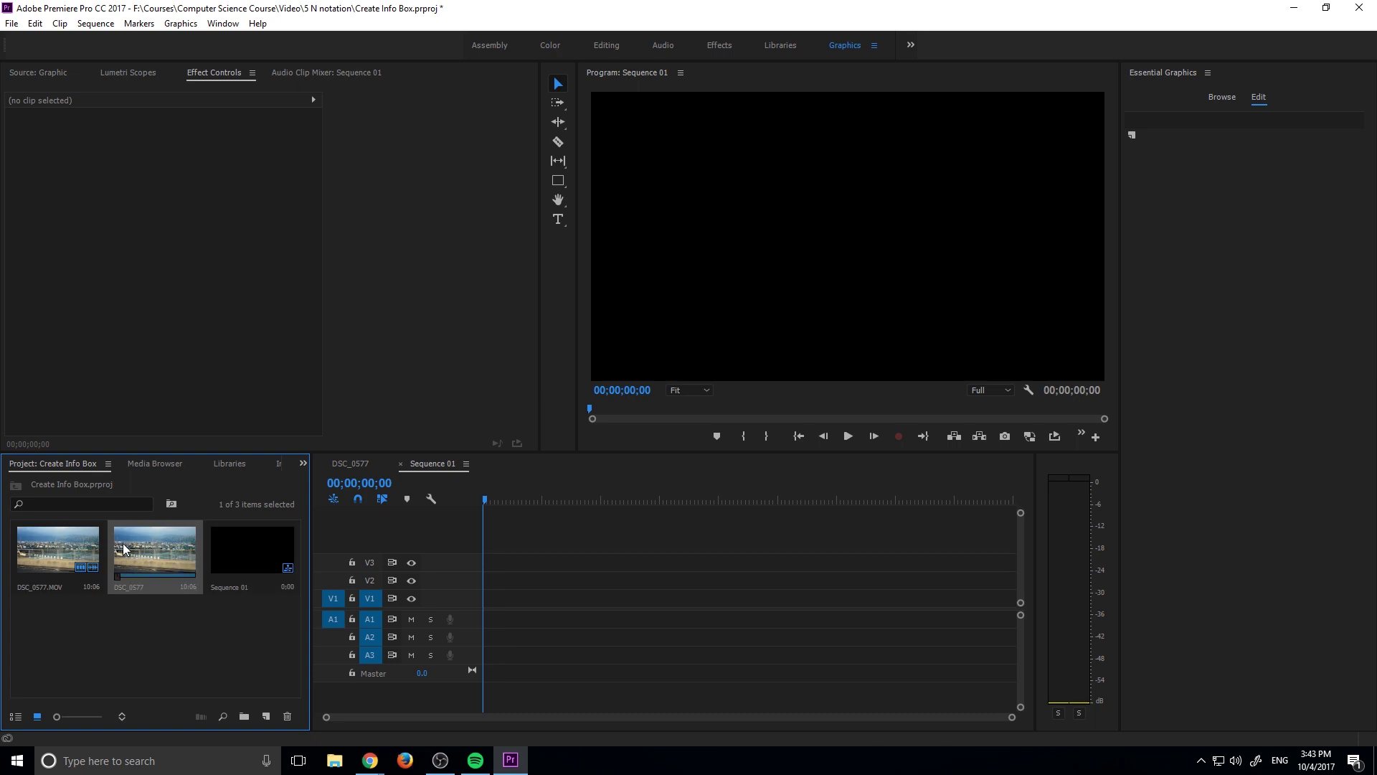
drag(66, 543, 495, 610)
click(720, 407)
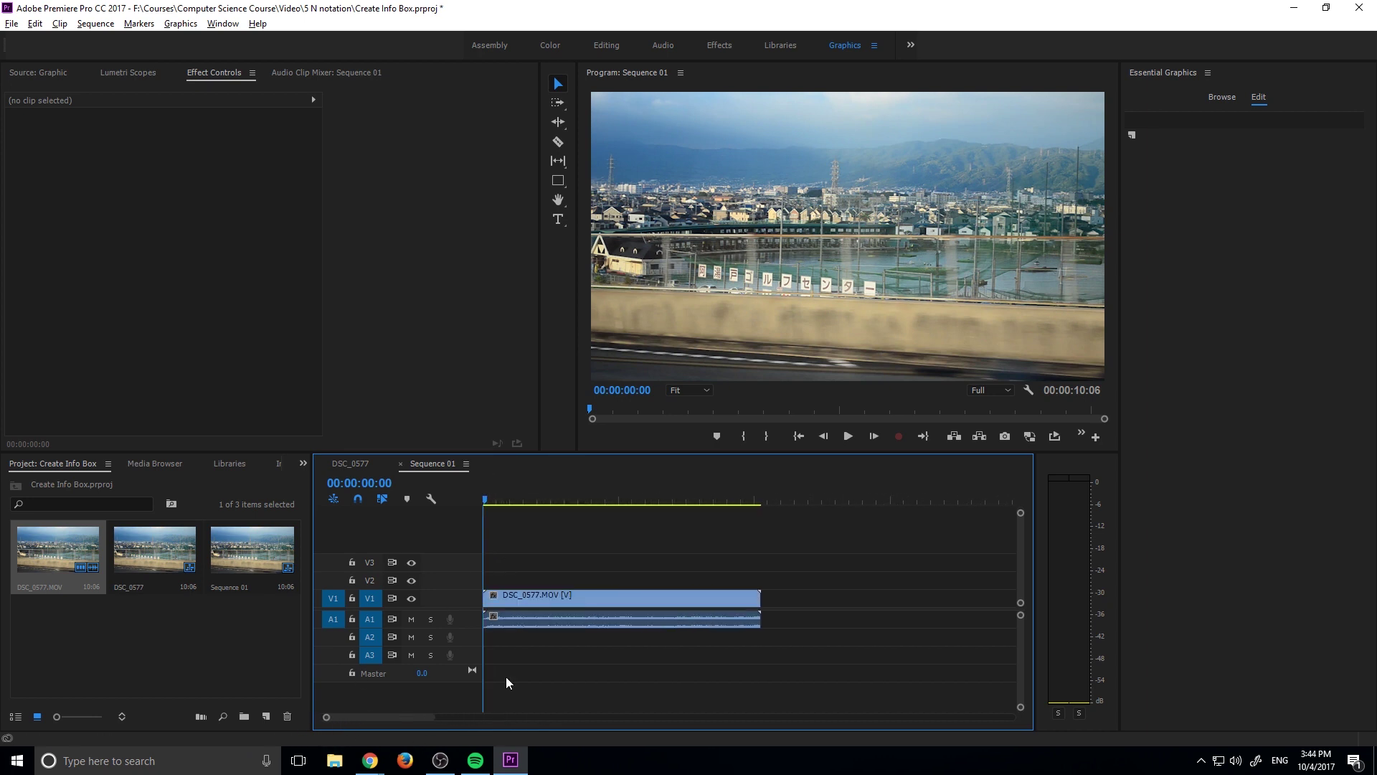
Step: Choose the Rectangle Tool from the Pen tool flyout in the Tools panel
click(565, 182)
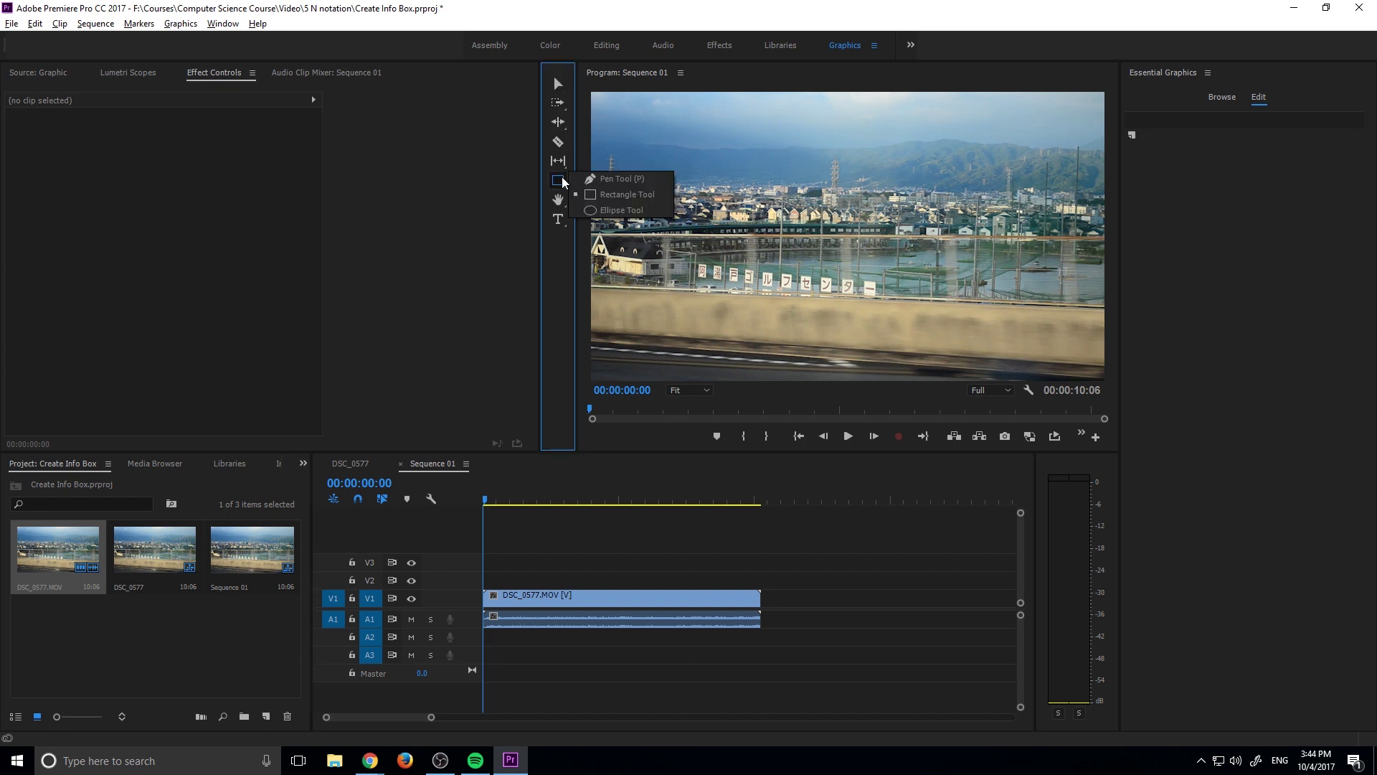
click(559, 343)
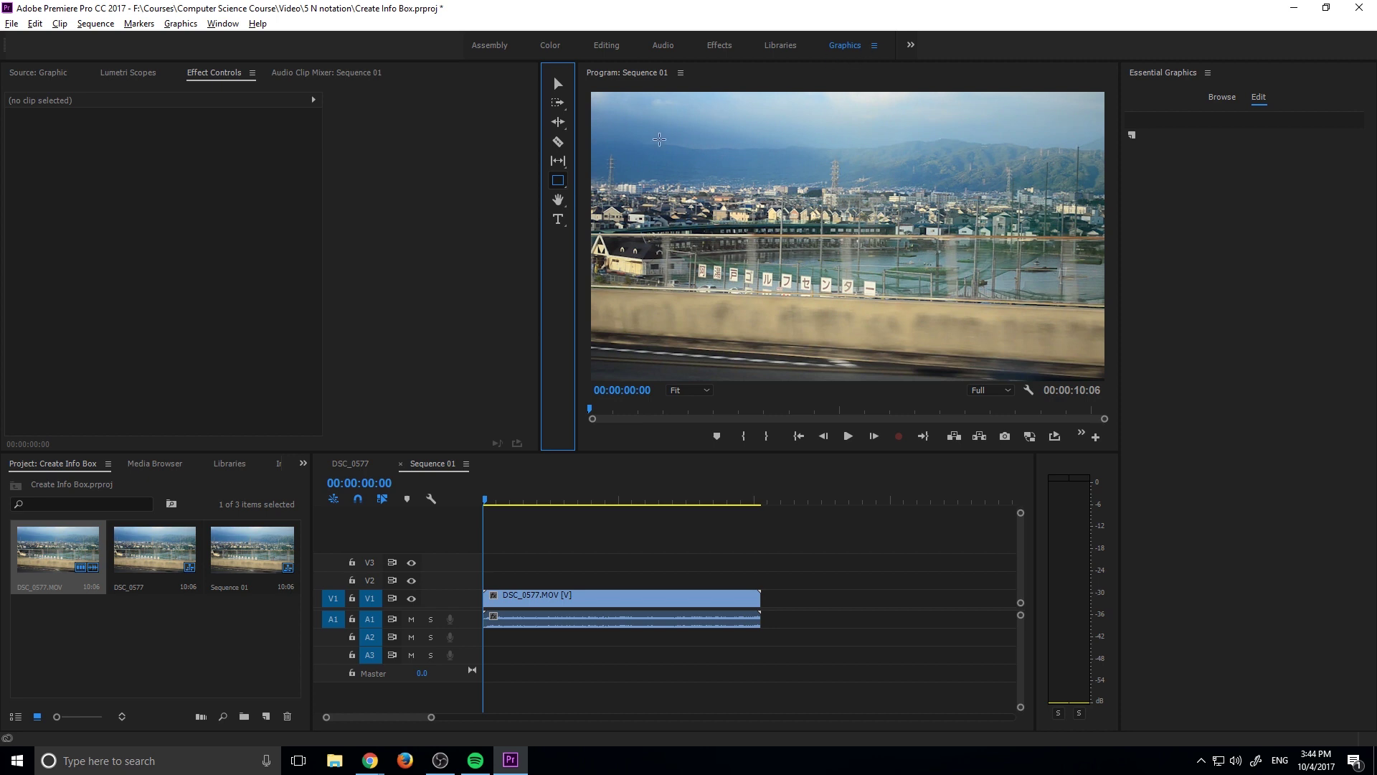
click(561, 181)
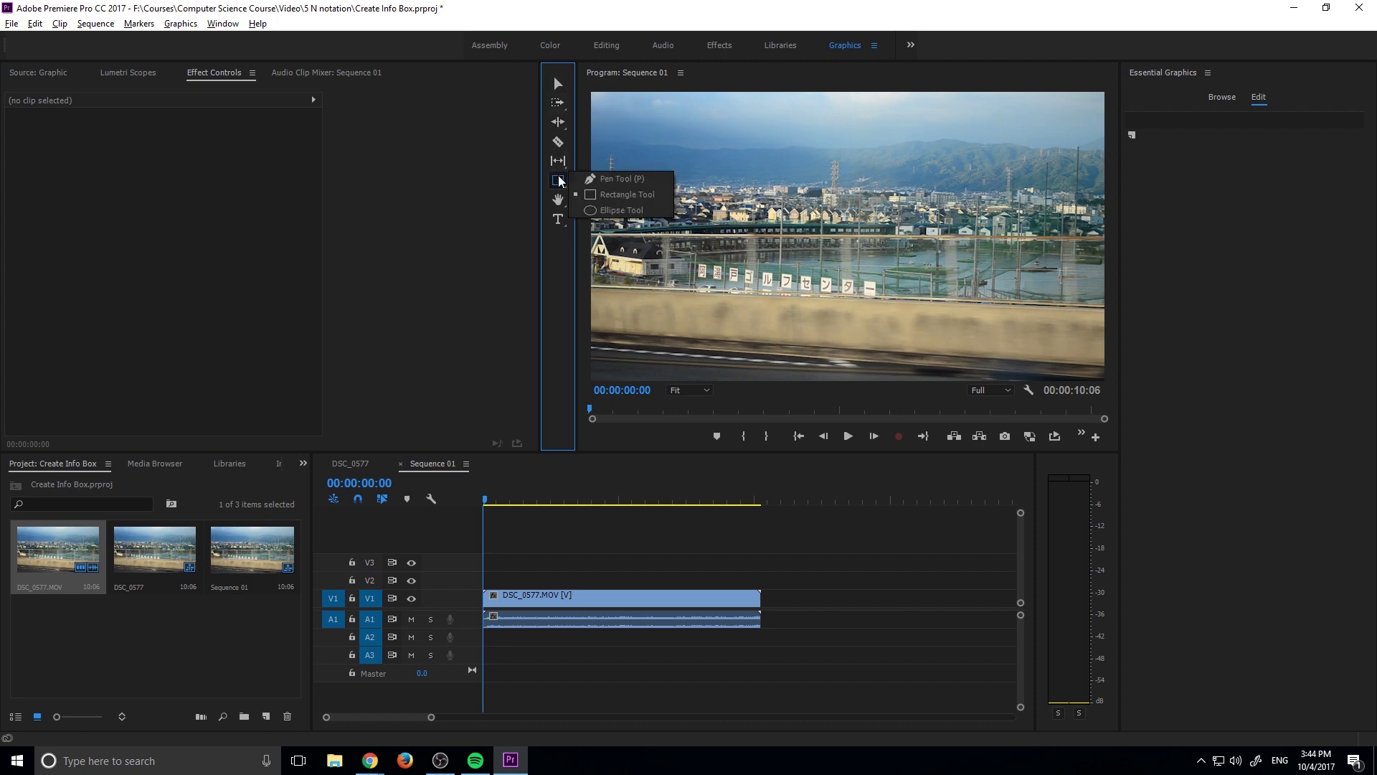
click(579, 178)
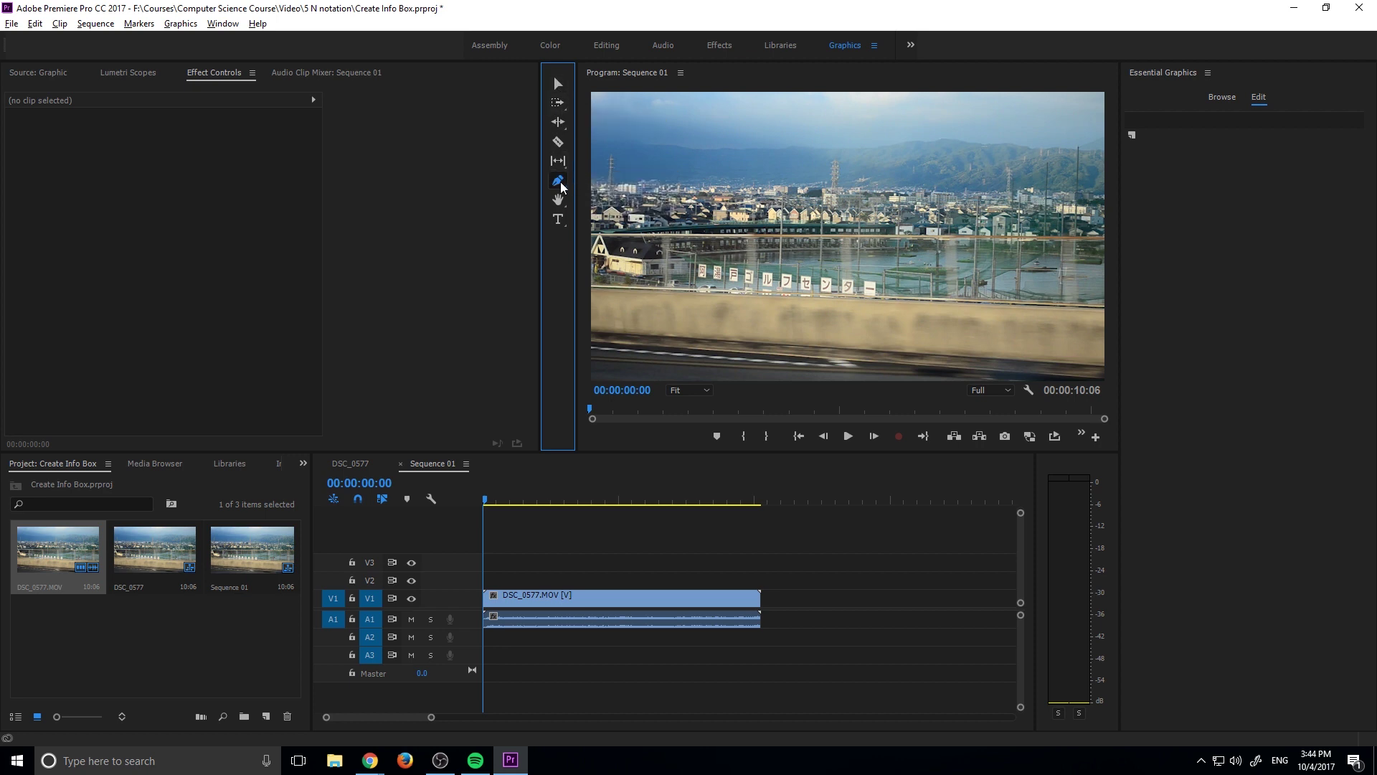
click(561, 182)
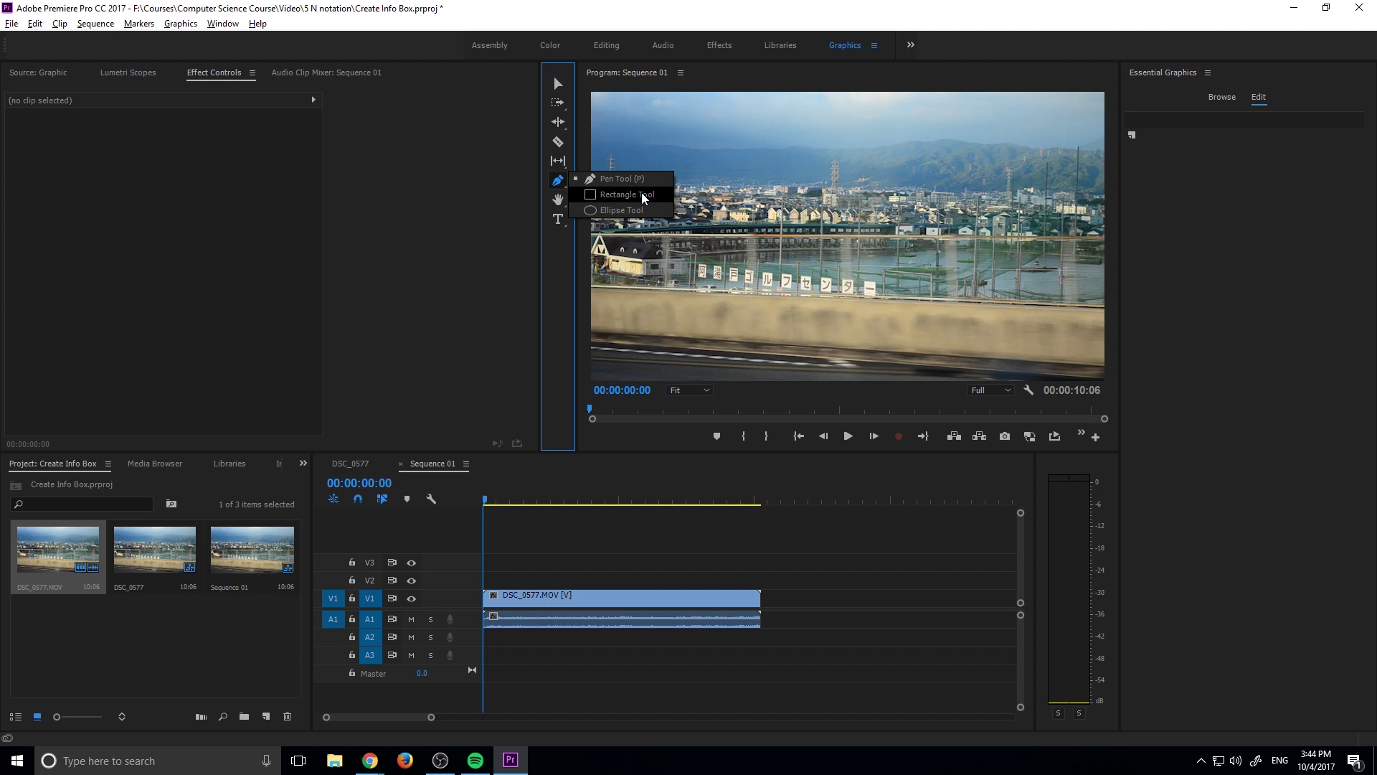
click(641, 194)
Step: Draw a rectangle and enlarge it to cover most of the frame, toggling fill on and stroke off
drag(642, 134, 800, 214)
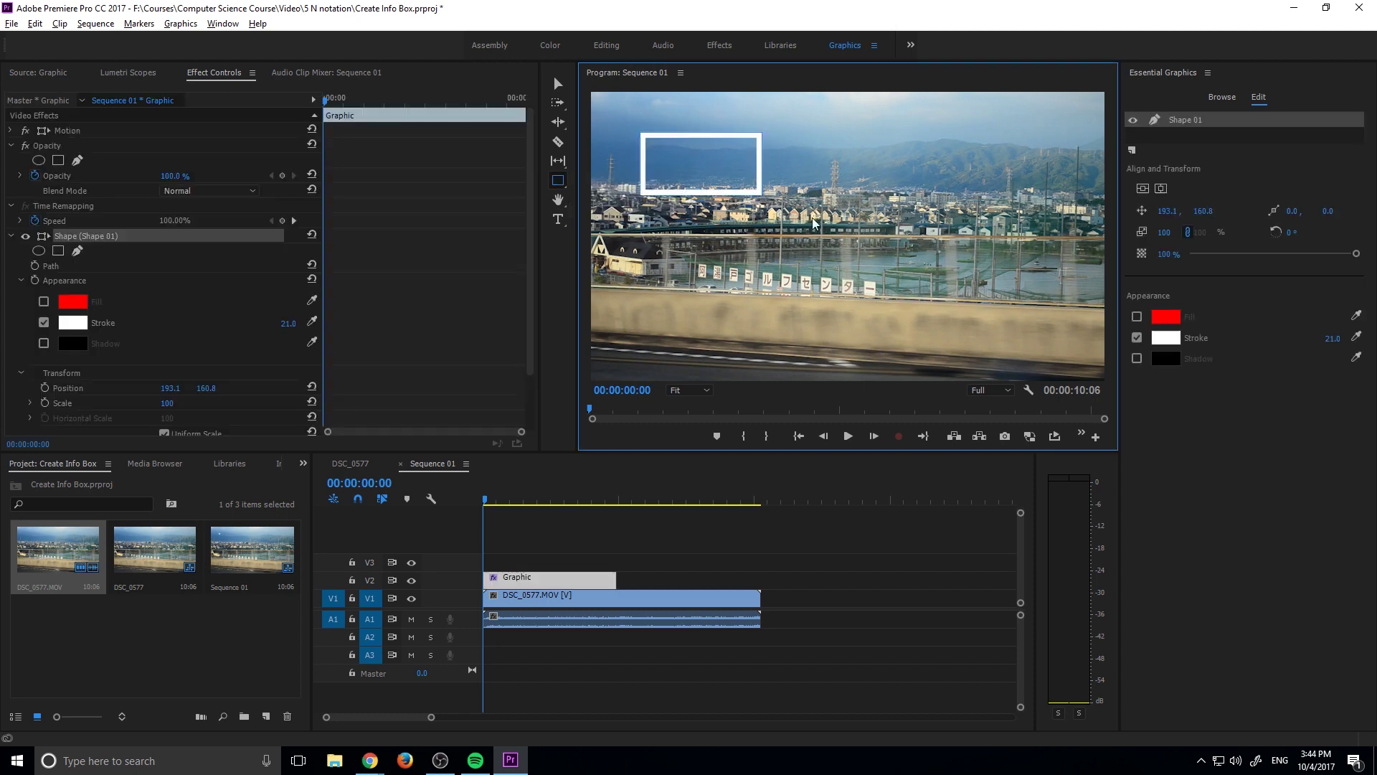
drag(873, 256, 1056, 330)
click(1137, 317)
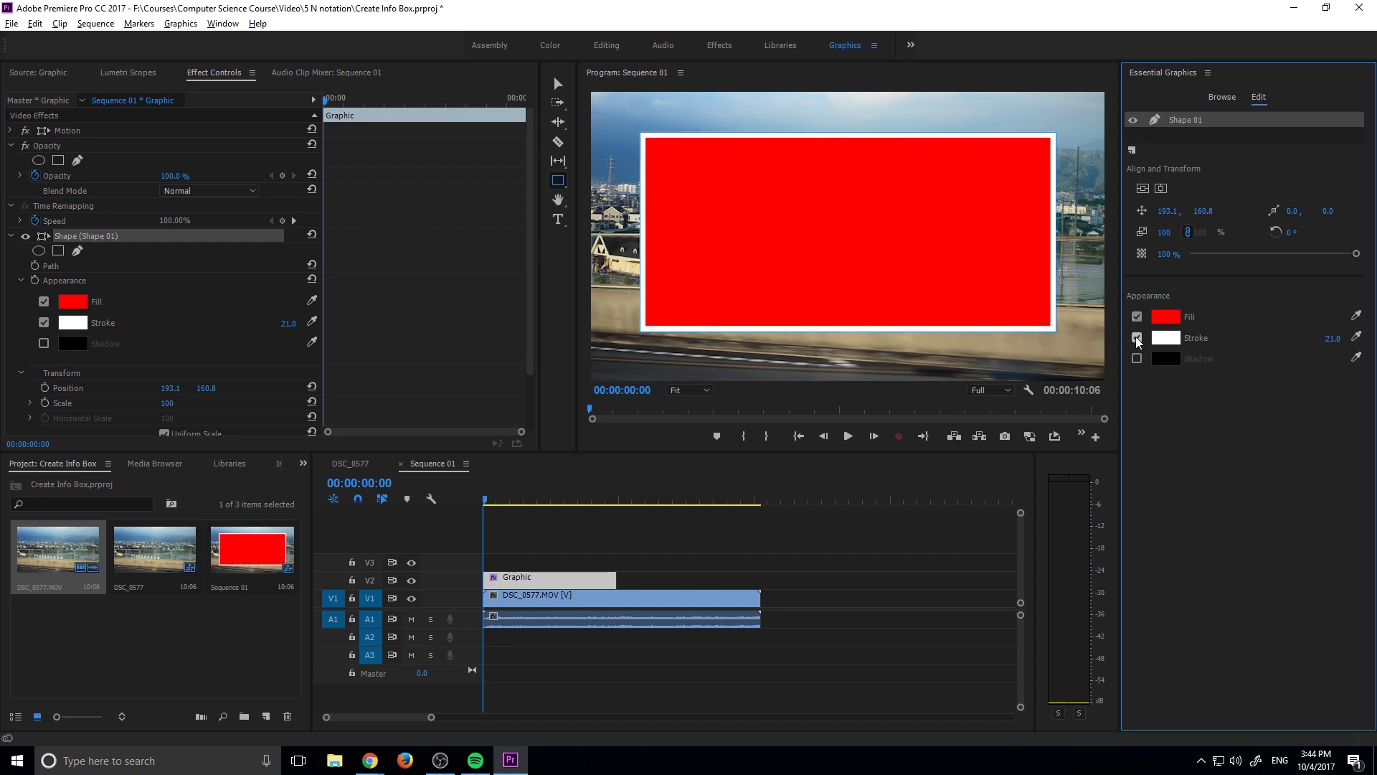
click(1137, 337)
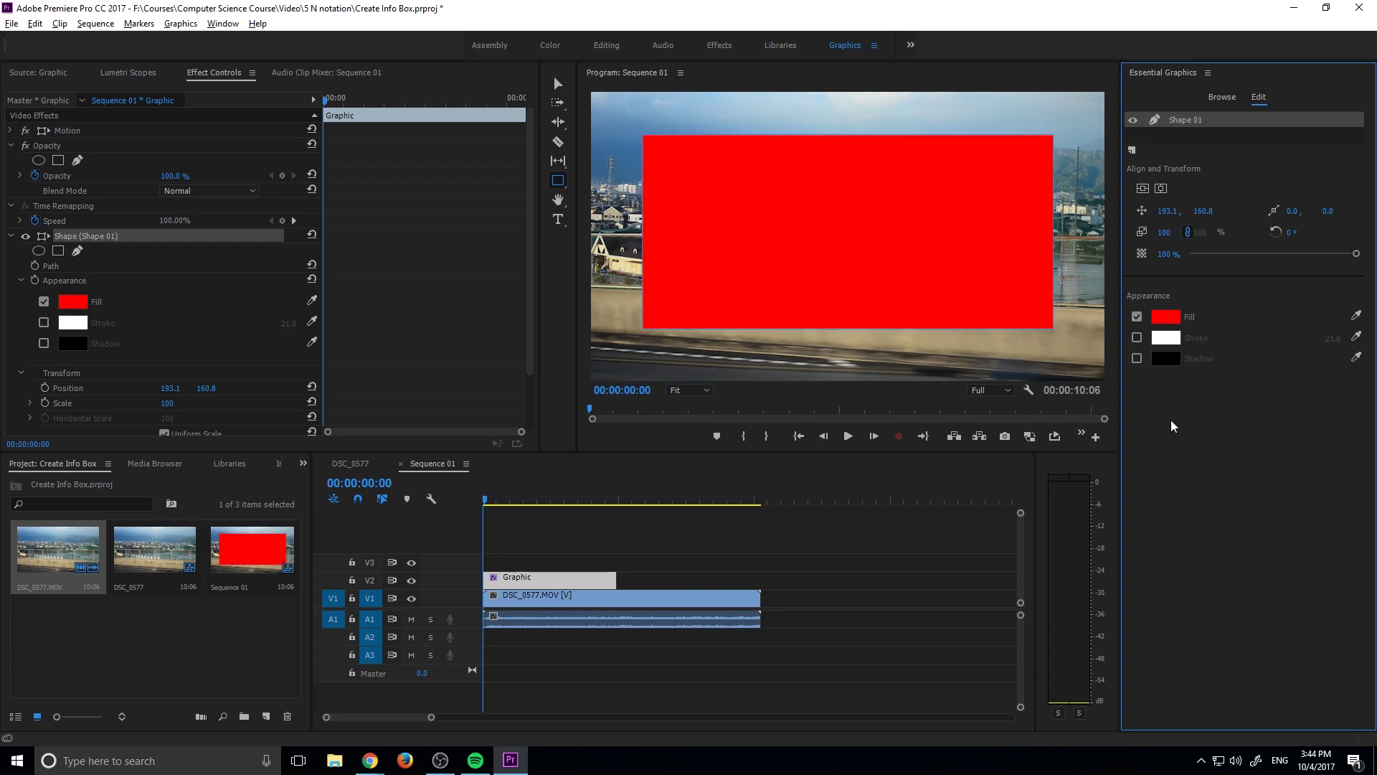
Step: Give Shape 01 no fill and a white stroke of width 21.0
click(564, 581)
click(1205, 121)
click(1164, 324)
click(1138, 318)
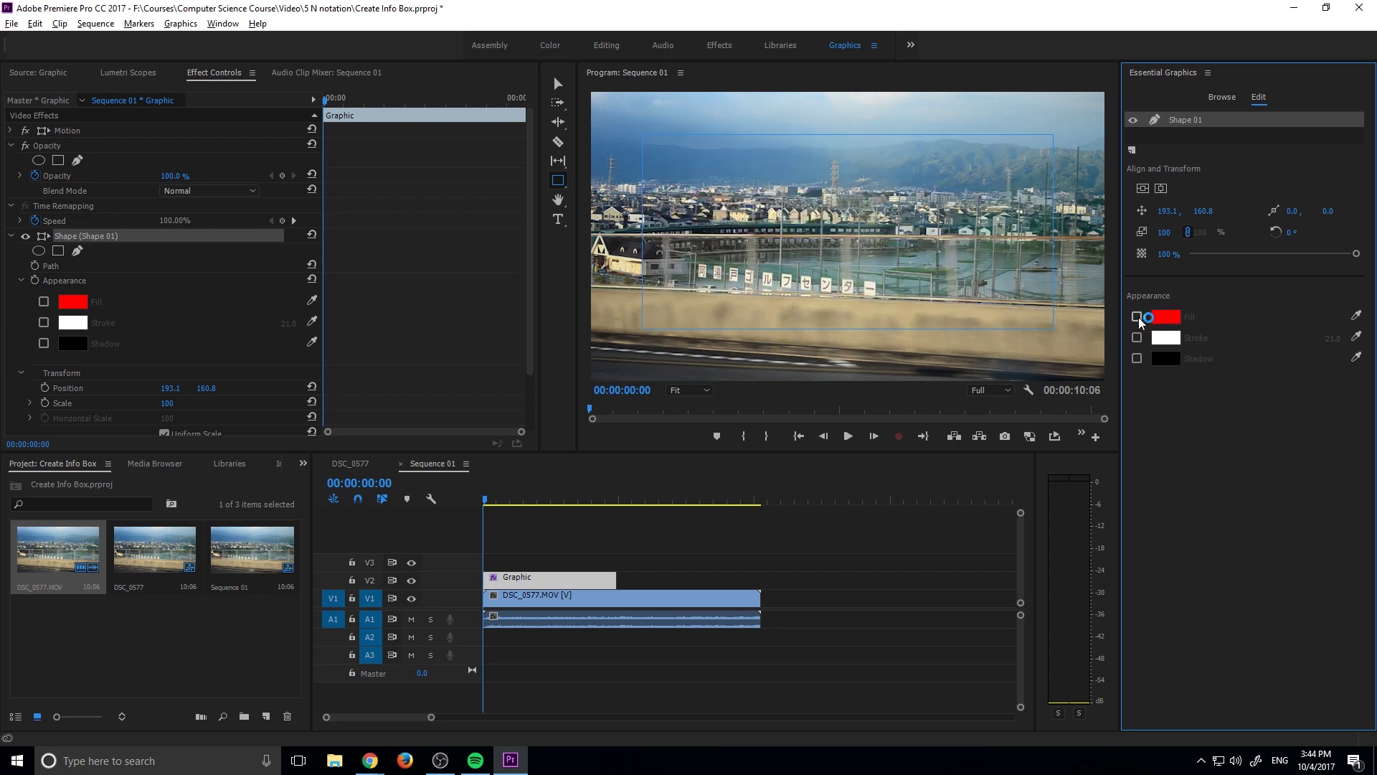
click(1138, 339)
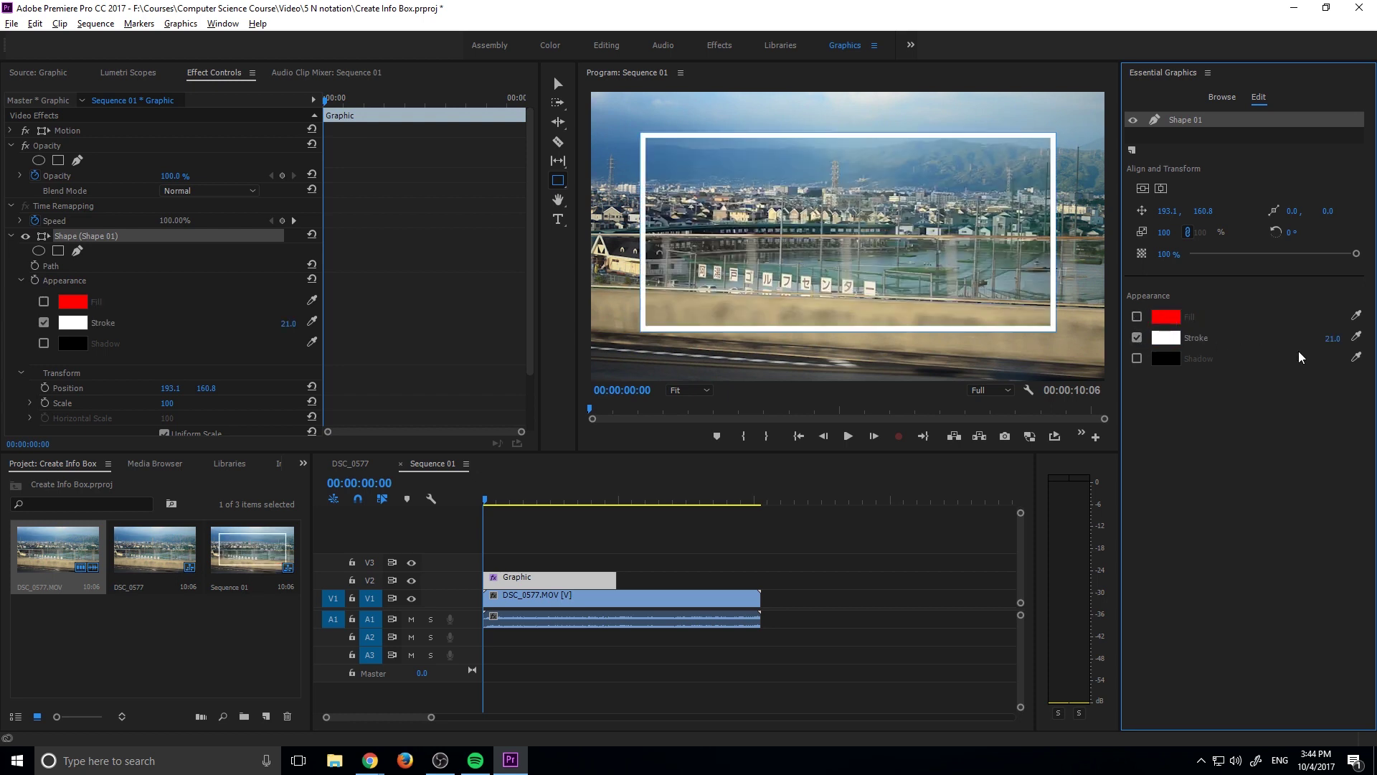
mouse_move(1333, 339)
mouse_down()
mouse_move(1313, 343)
mouse_move(1330, 335)
mouse_move(1338, 359)
mouse_move(1358, 344)
mouse_move(1291, 348)
mouse_up()
Step: Duplicate the Shape 01 layer in Essential Graphics with Ctrl+V
click(1133, 119)
click(1134, 120)
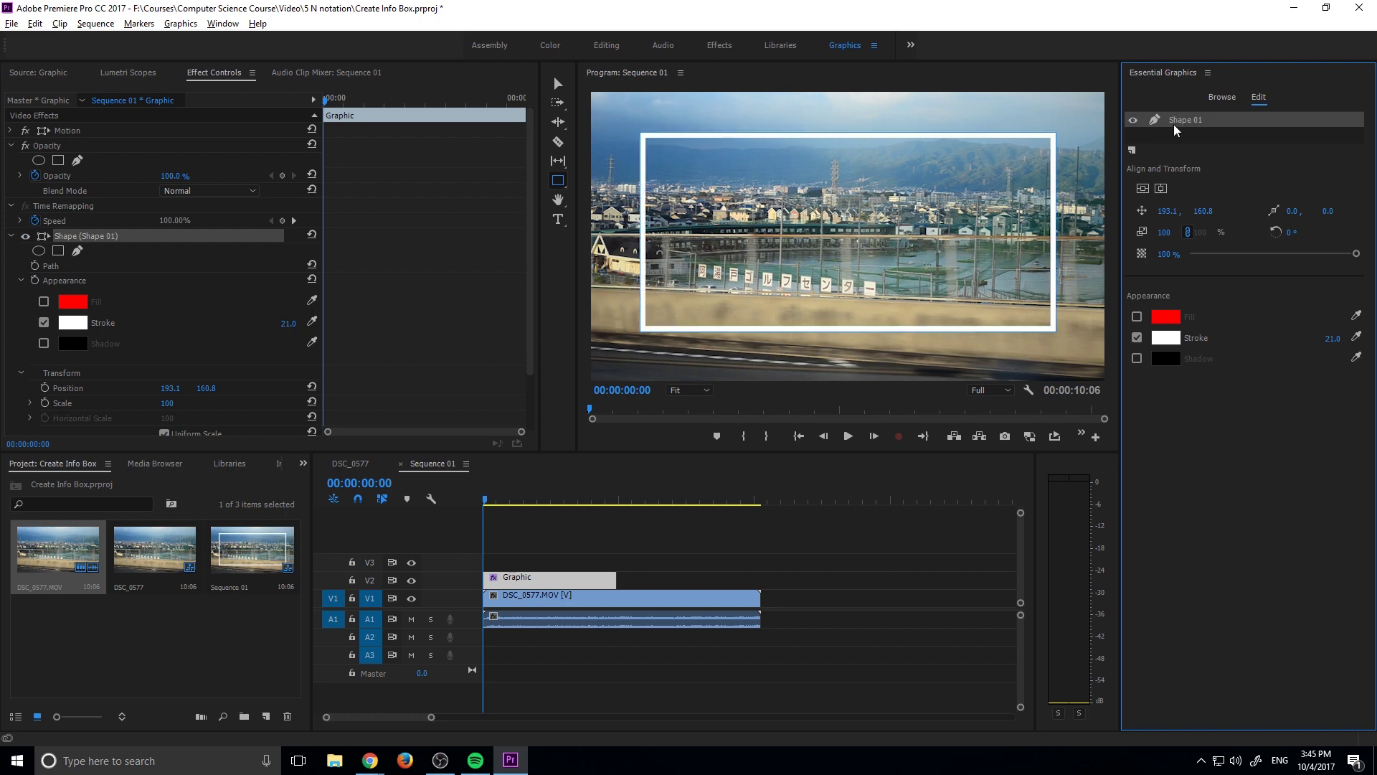
click(1218, 144)
click(1180, 126)
key(ctrl+v)
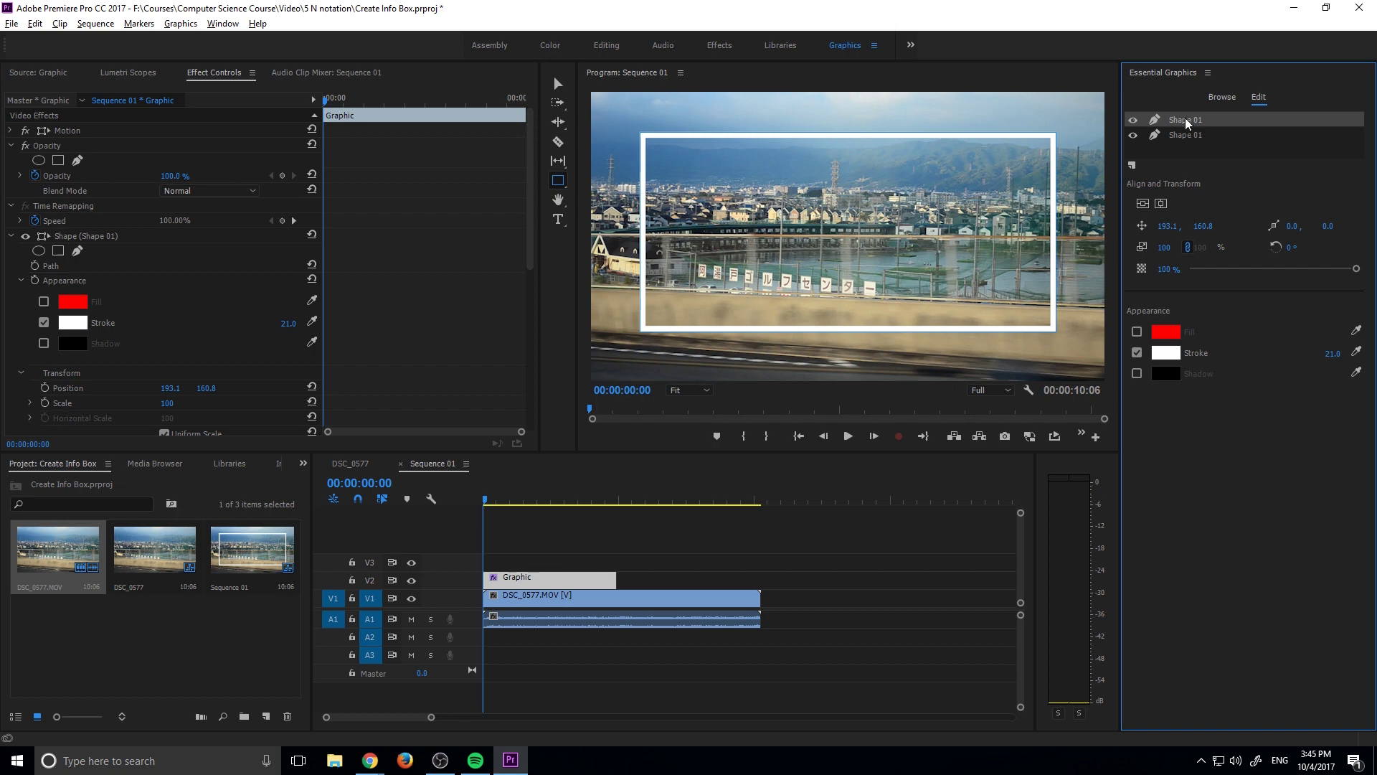
Step: Rename the upper shape layer 'Border' and the lower one 'Background'
click(1178, 137)
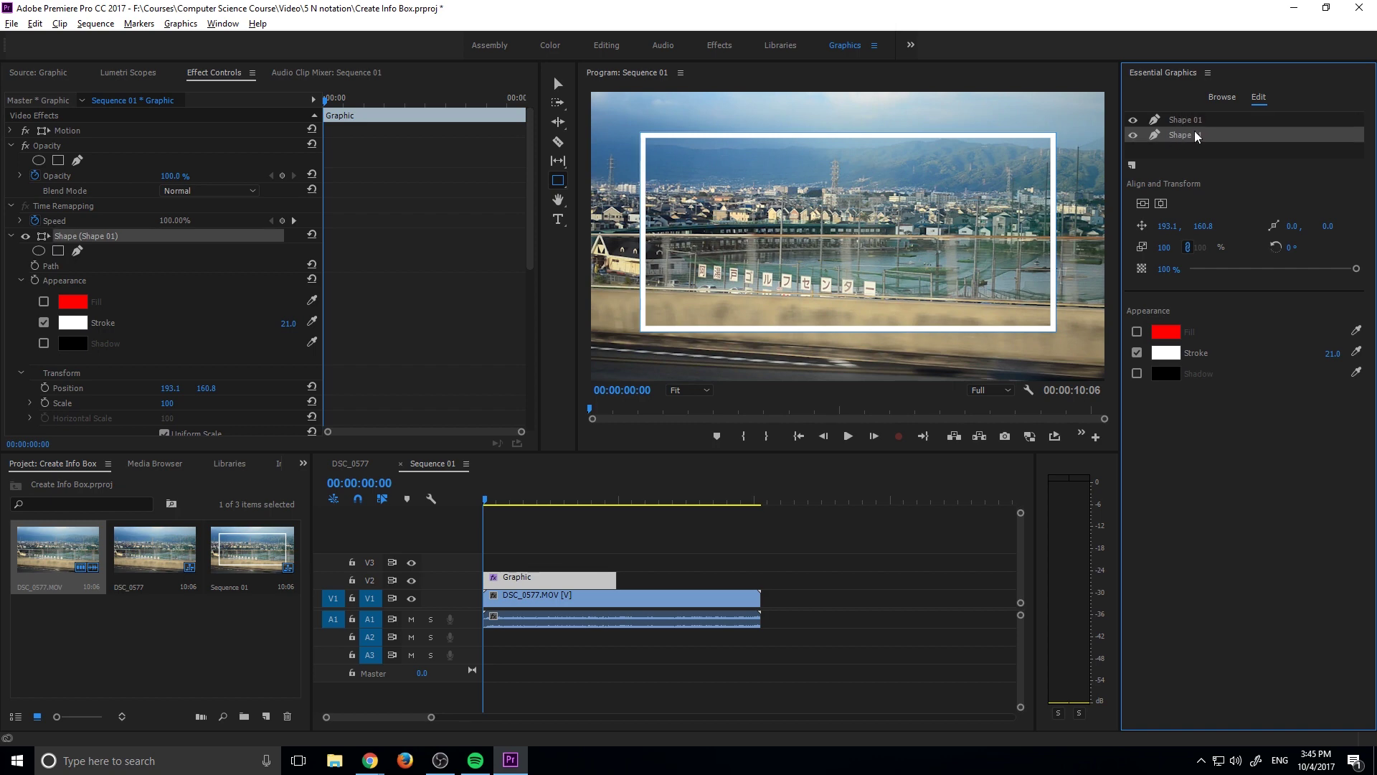
right_click(1167, 137)
key(Escape)
right_click(1184, 126)
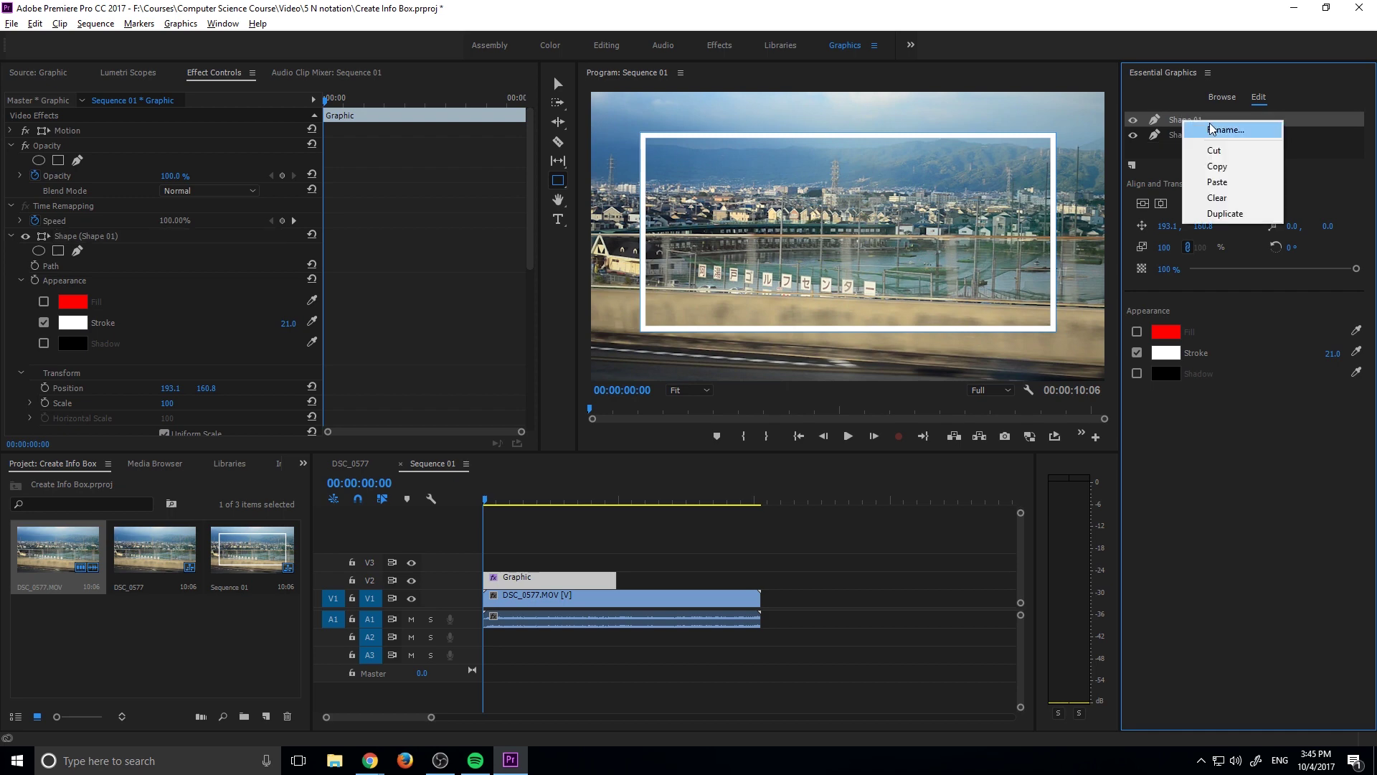
click(1197, 128)
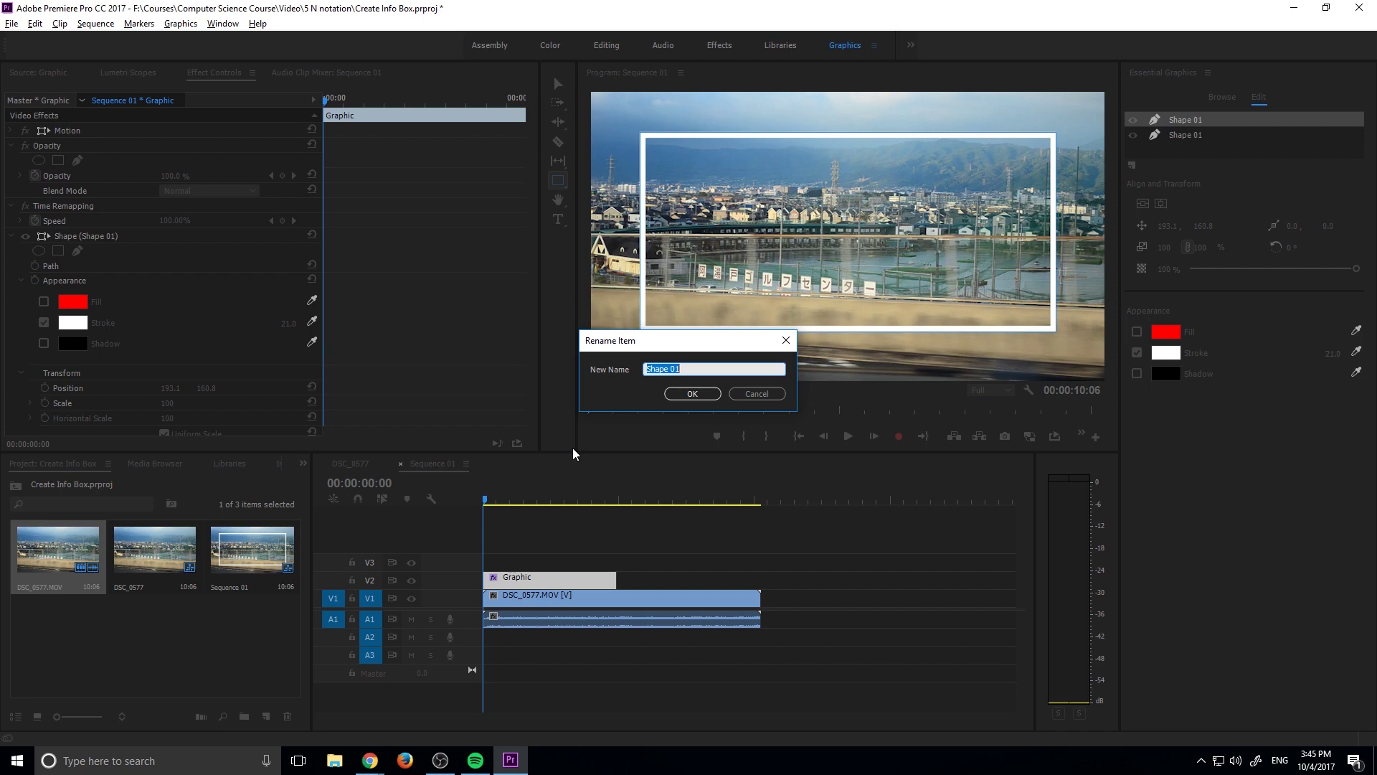
text(Border)
click(692, 394)
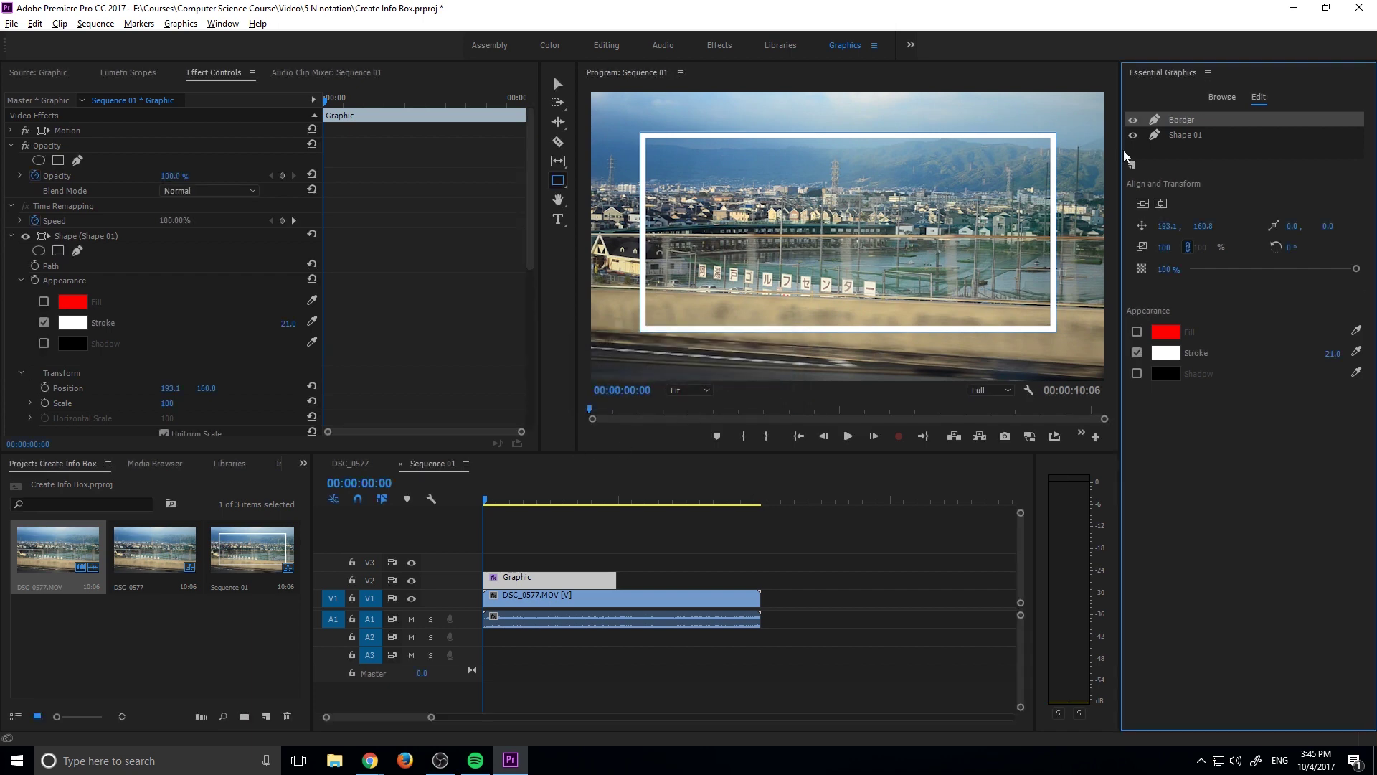
right_click(1213, 137)
click(1252, 141)
text(Background)
key(Return)
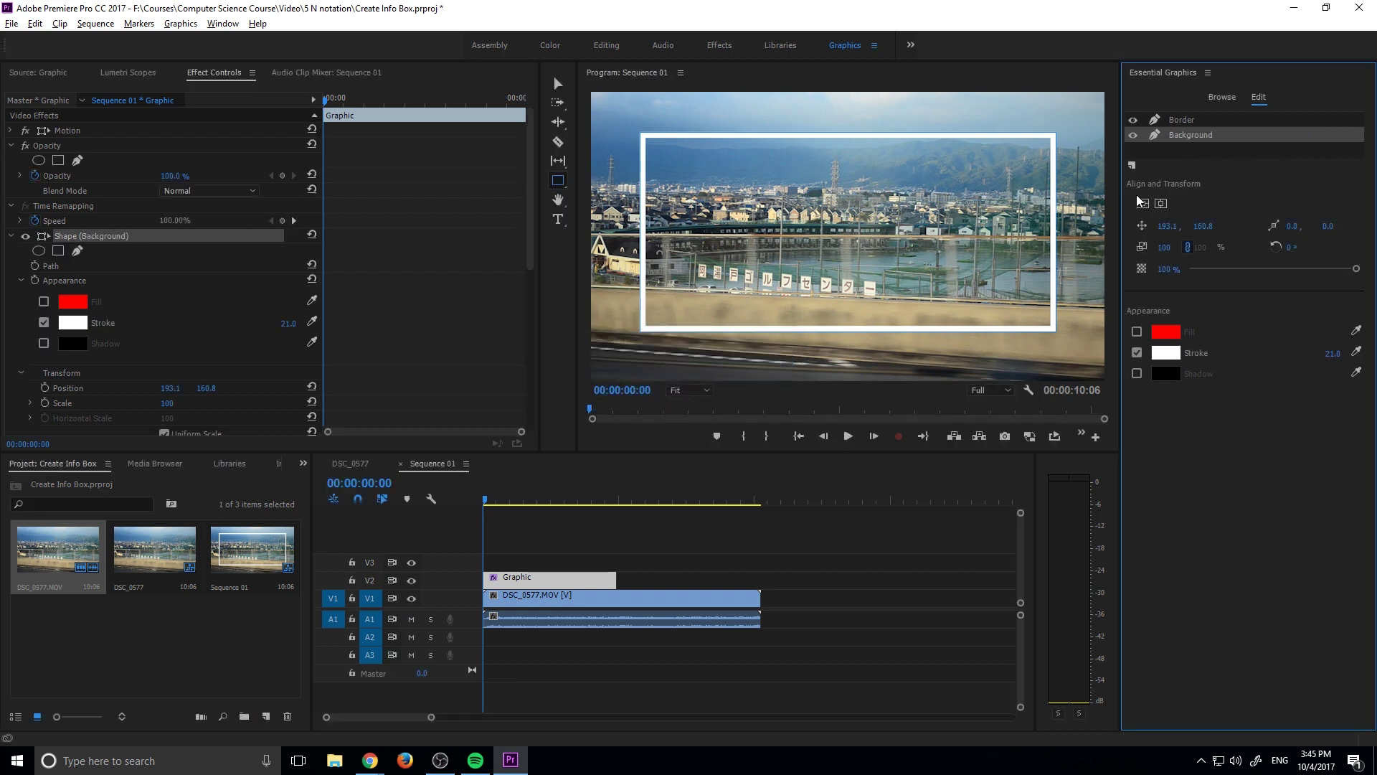
Step: Give the Background layer a black fill and remove its outline
click(1137, 353)
click(1137, 332)
click(1156, 333)
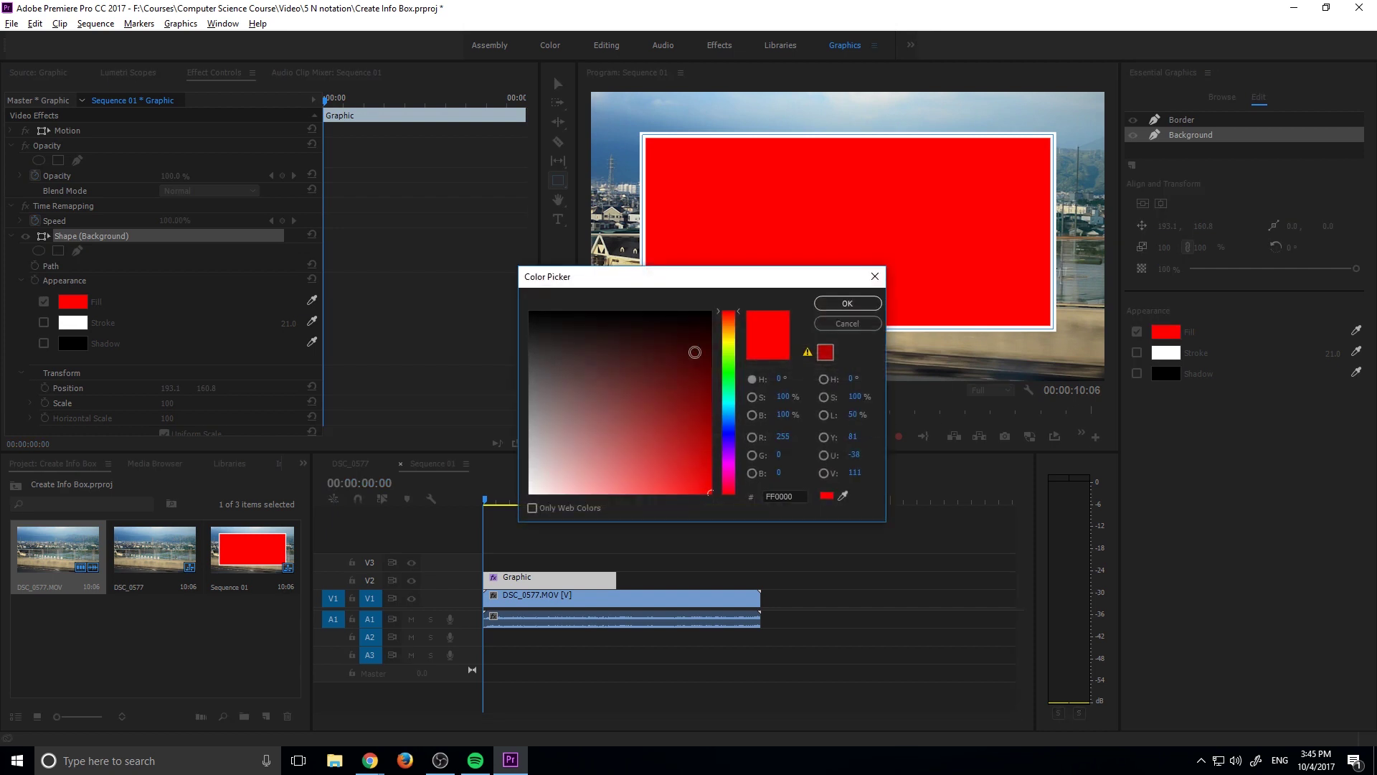
drag(686, 346, 440, 285)
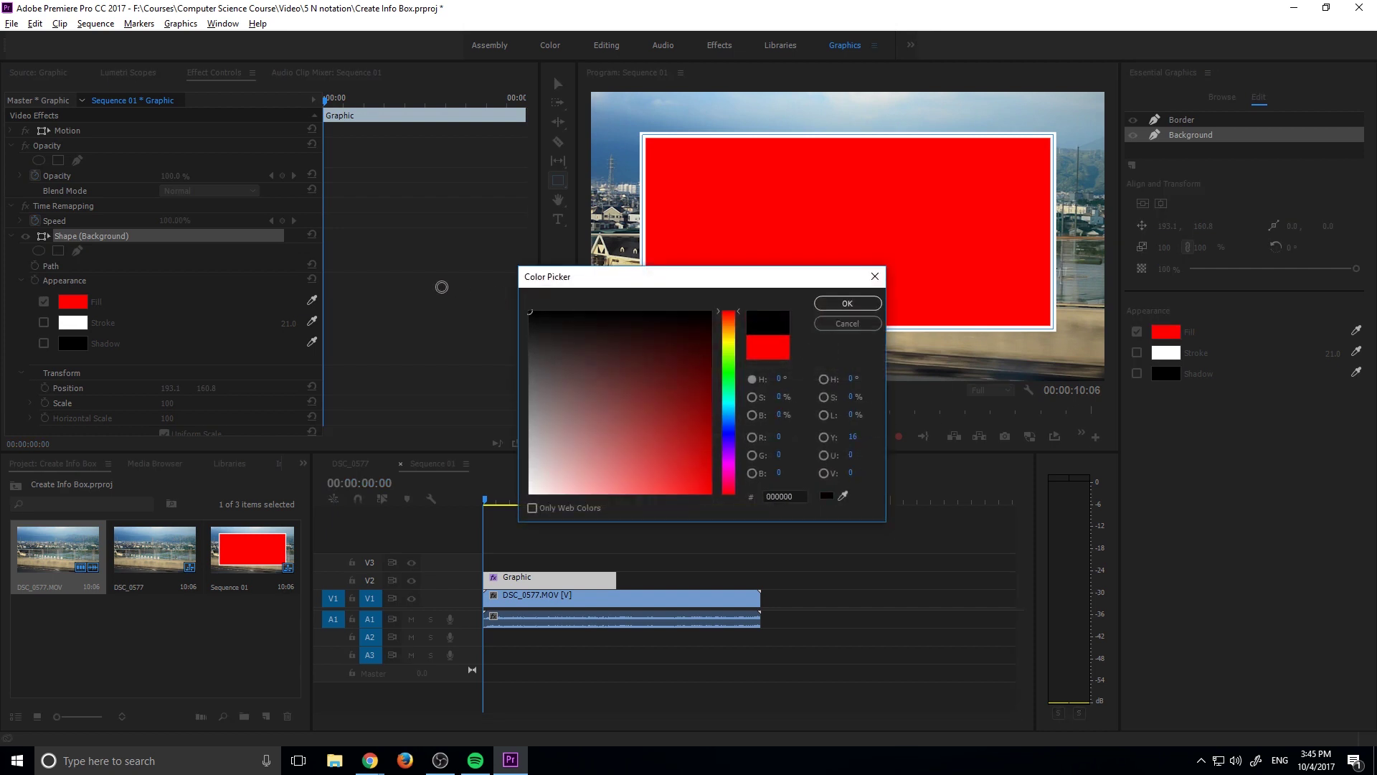
click(840, 302)
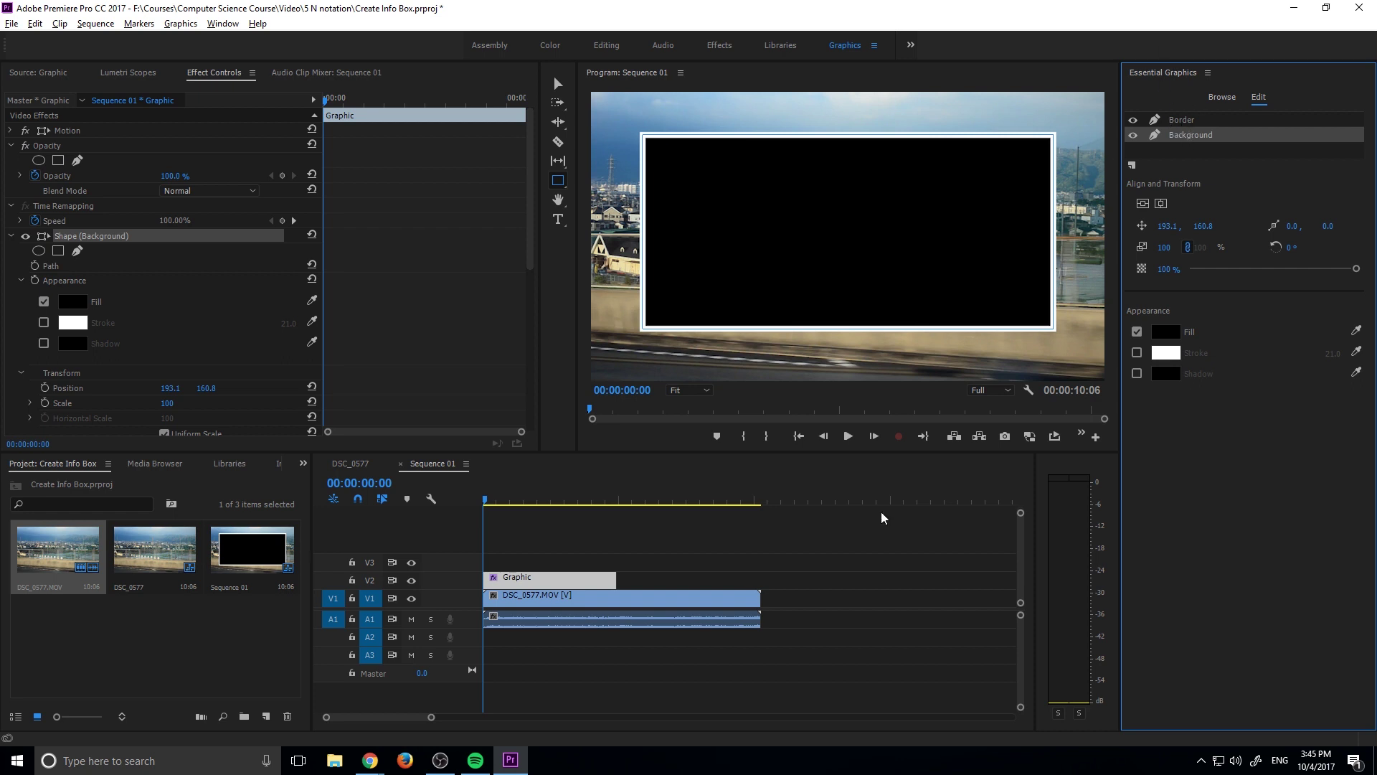
Step: Lower the Background layer's opacity so the footage shows through the box
drag(1355, 268, 1289, 285)
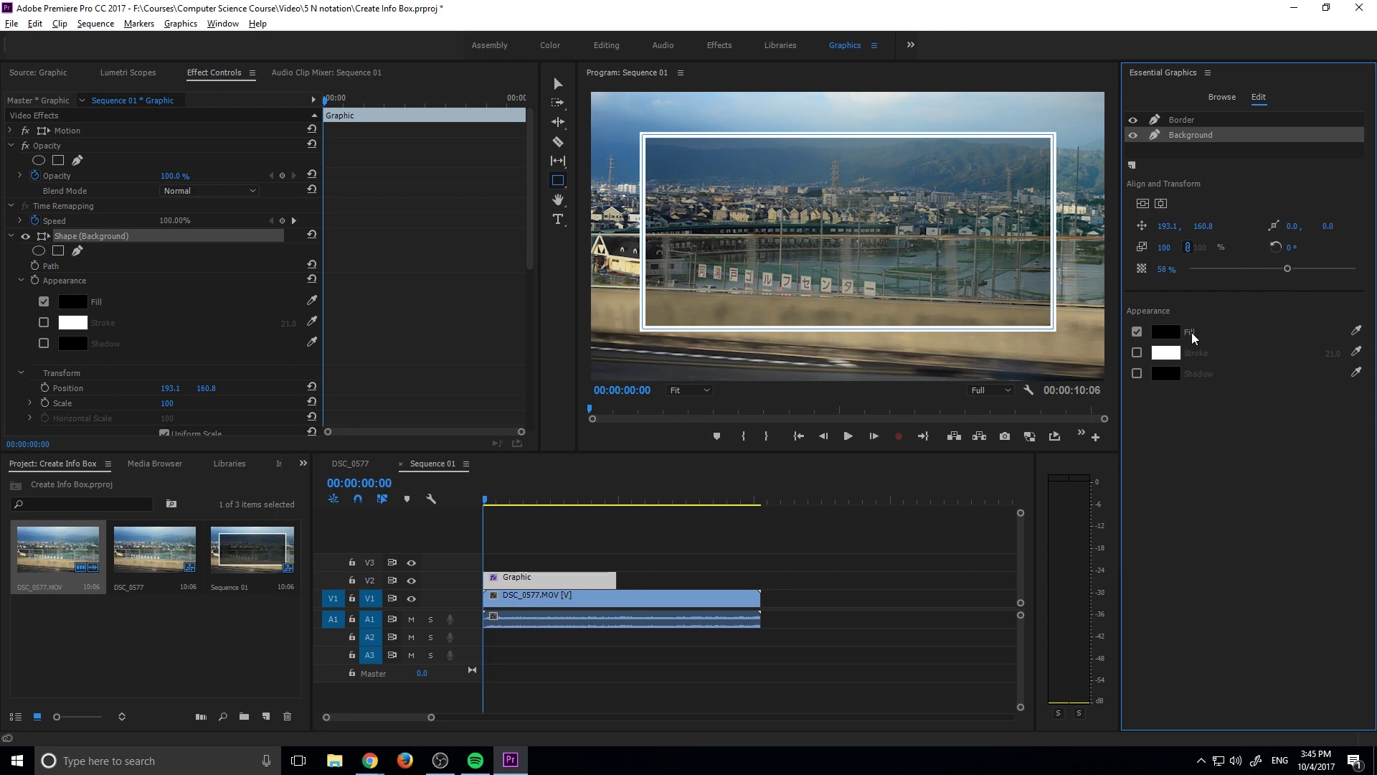
click(1182, 120)
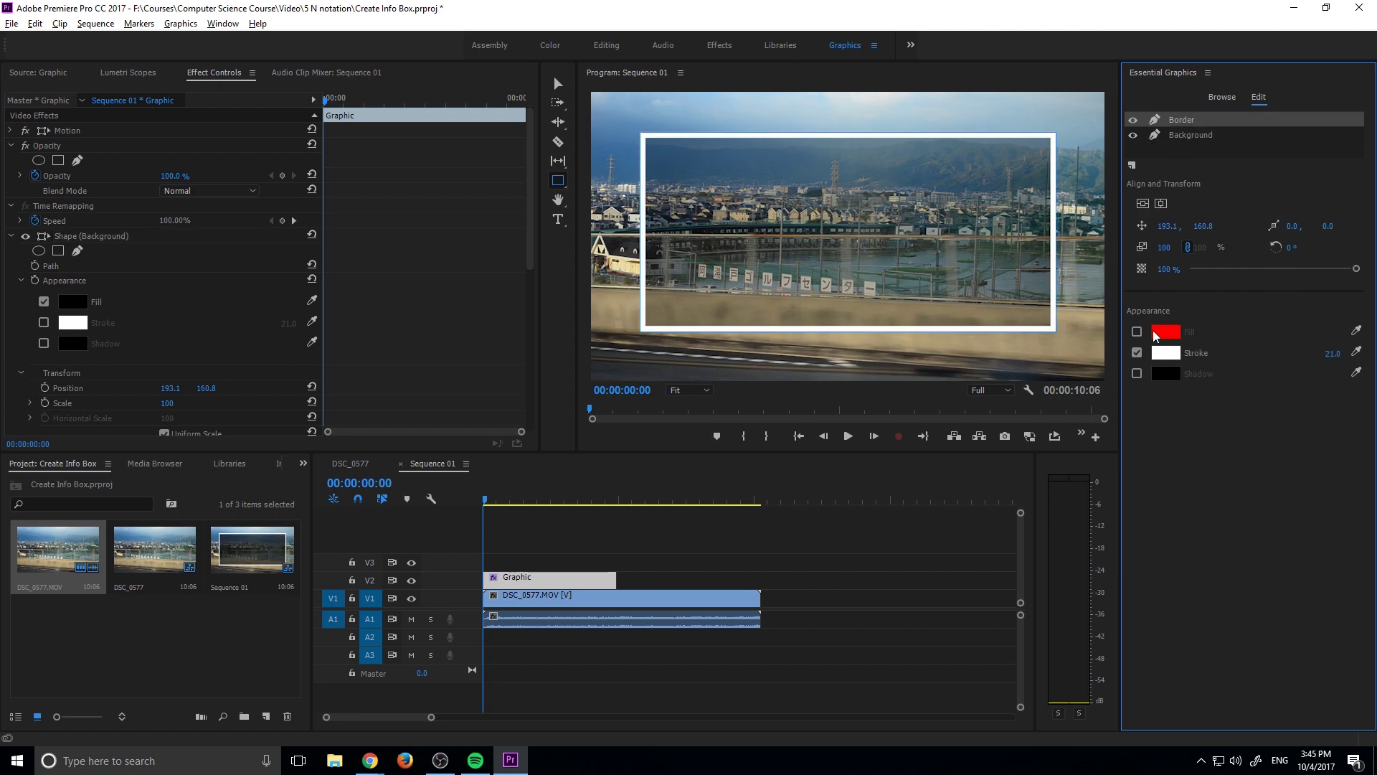
click(1210, 140)
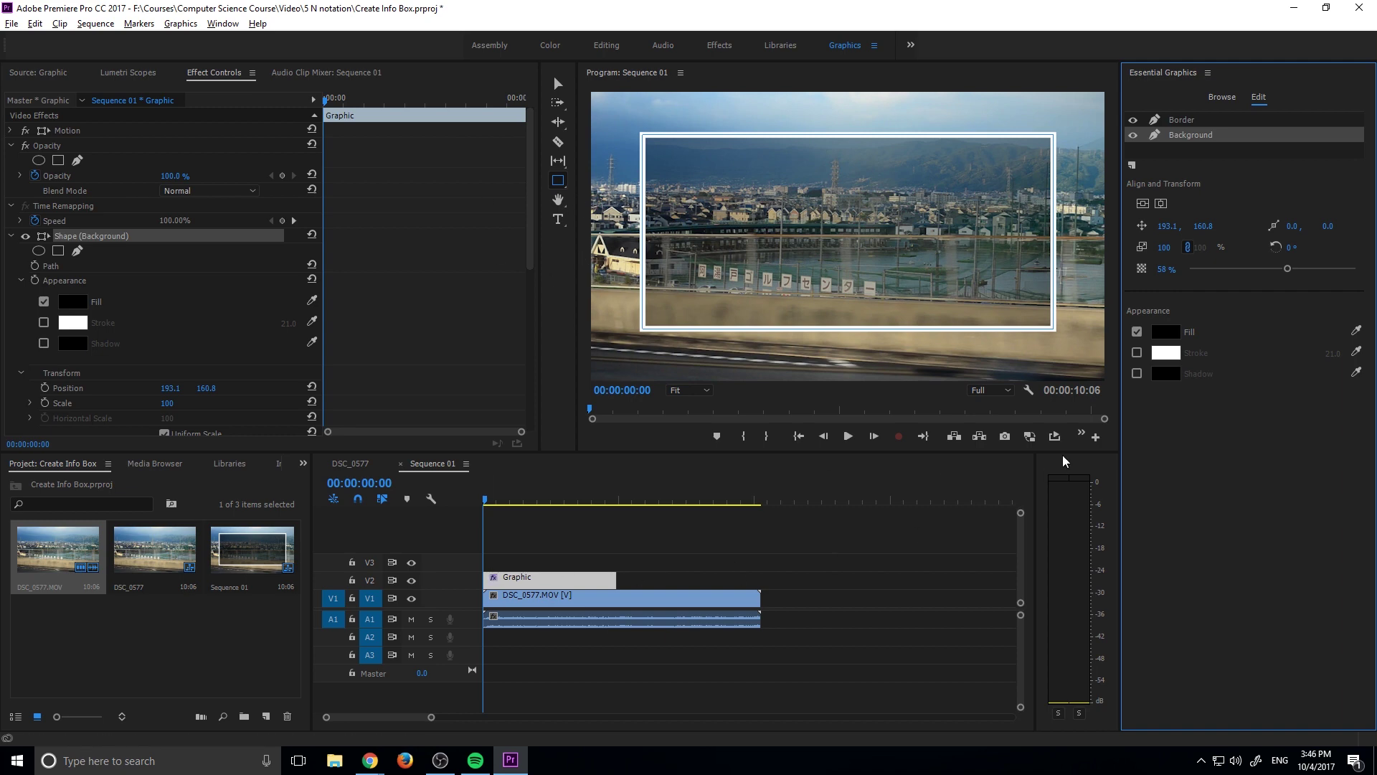
click(571, 585)
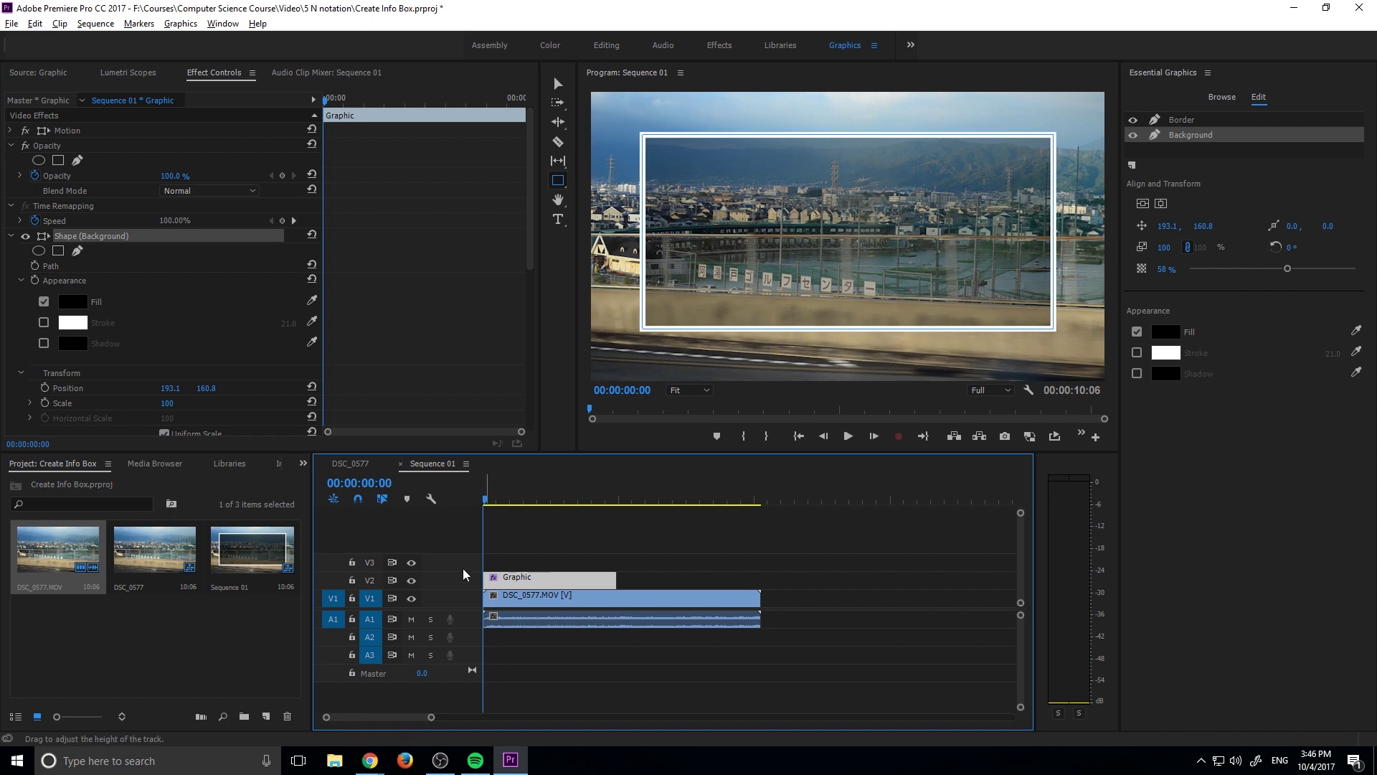
Step: Search Effects for Transform and apply Distort > Transform to the Graphic clip
click(303, 463)
click(328, 548)
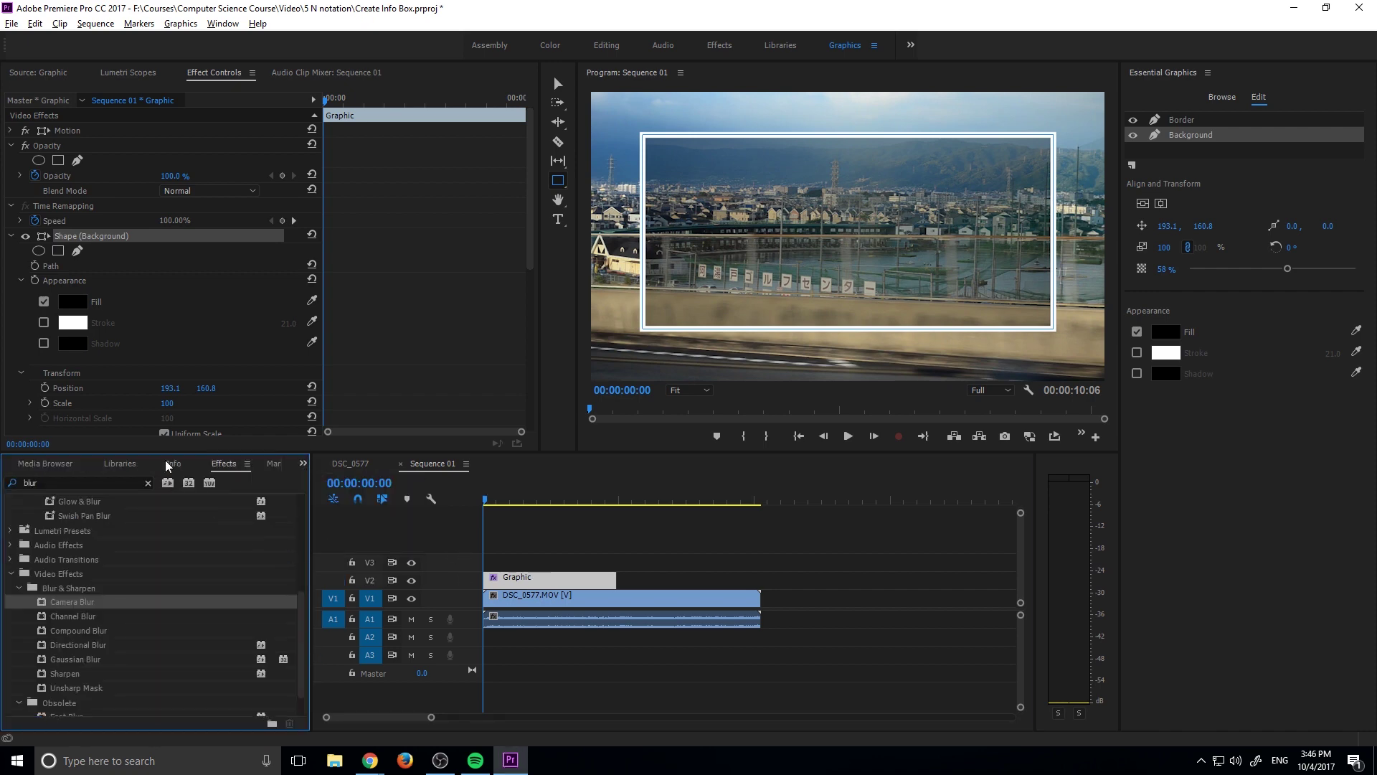
scroll(43, 509, up, 5)
click(14, 488)
key(BackSpace)
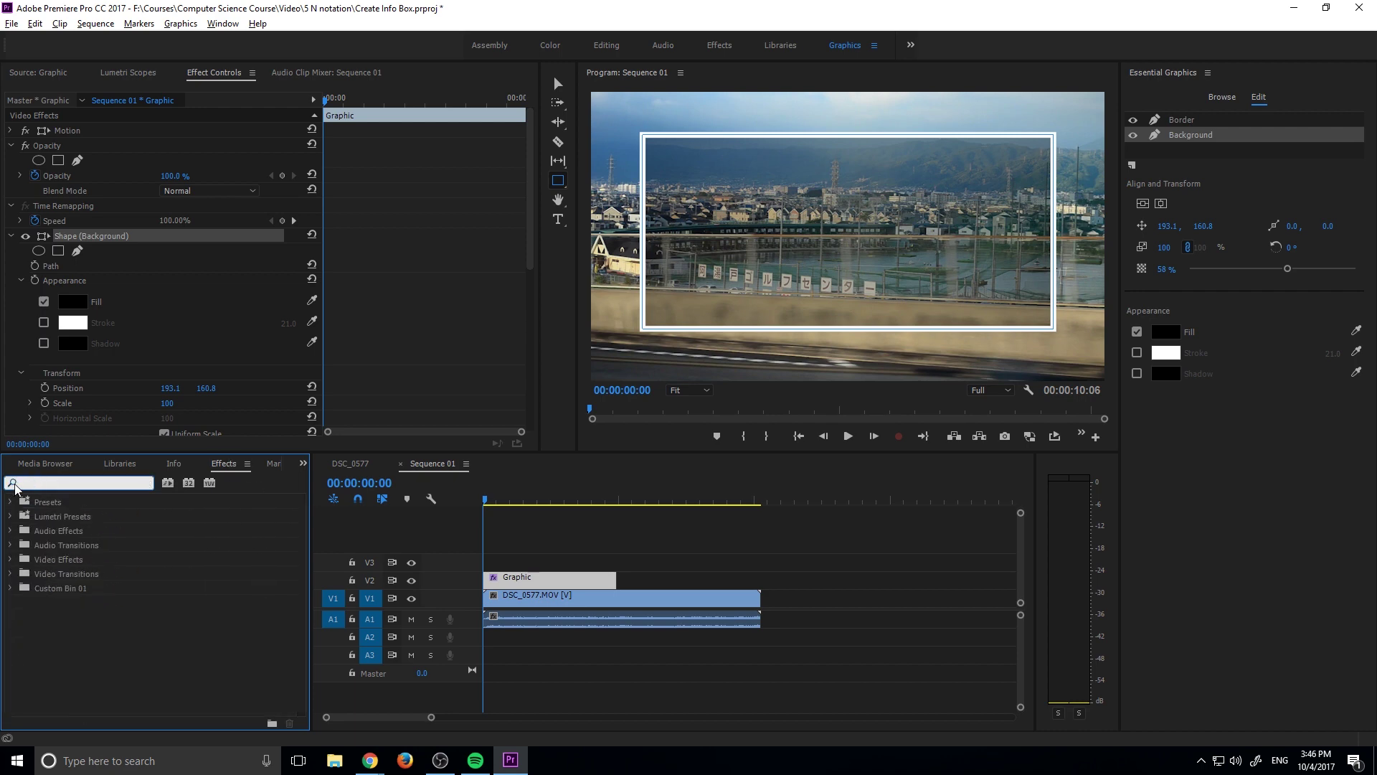
text(trango)
text(sform)
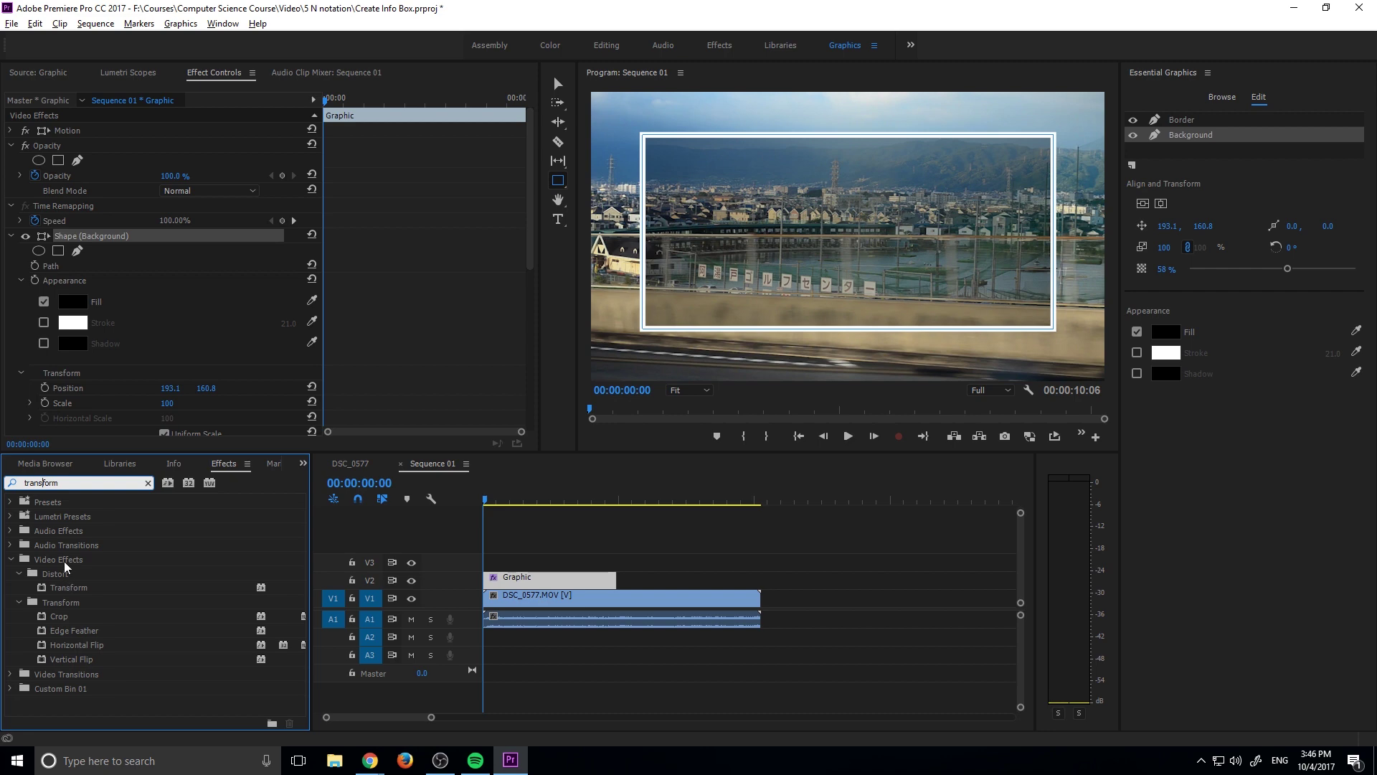
click(78, 593)
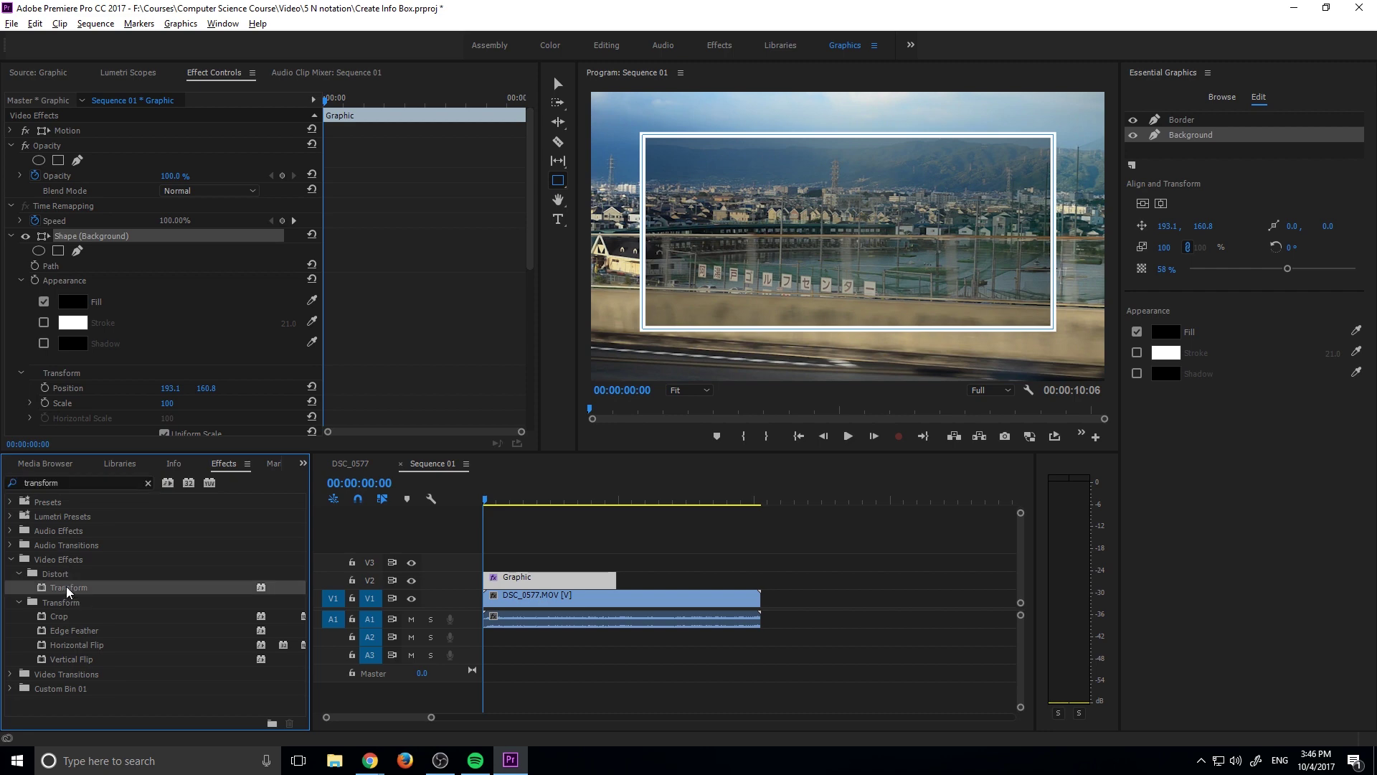
drag(96, 584, 546, 586)
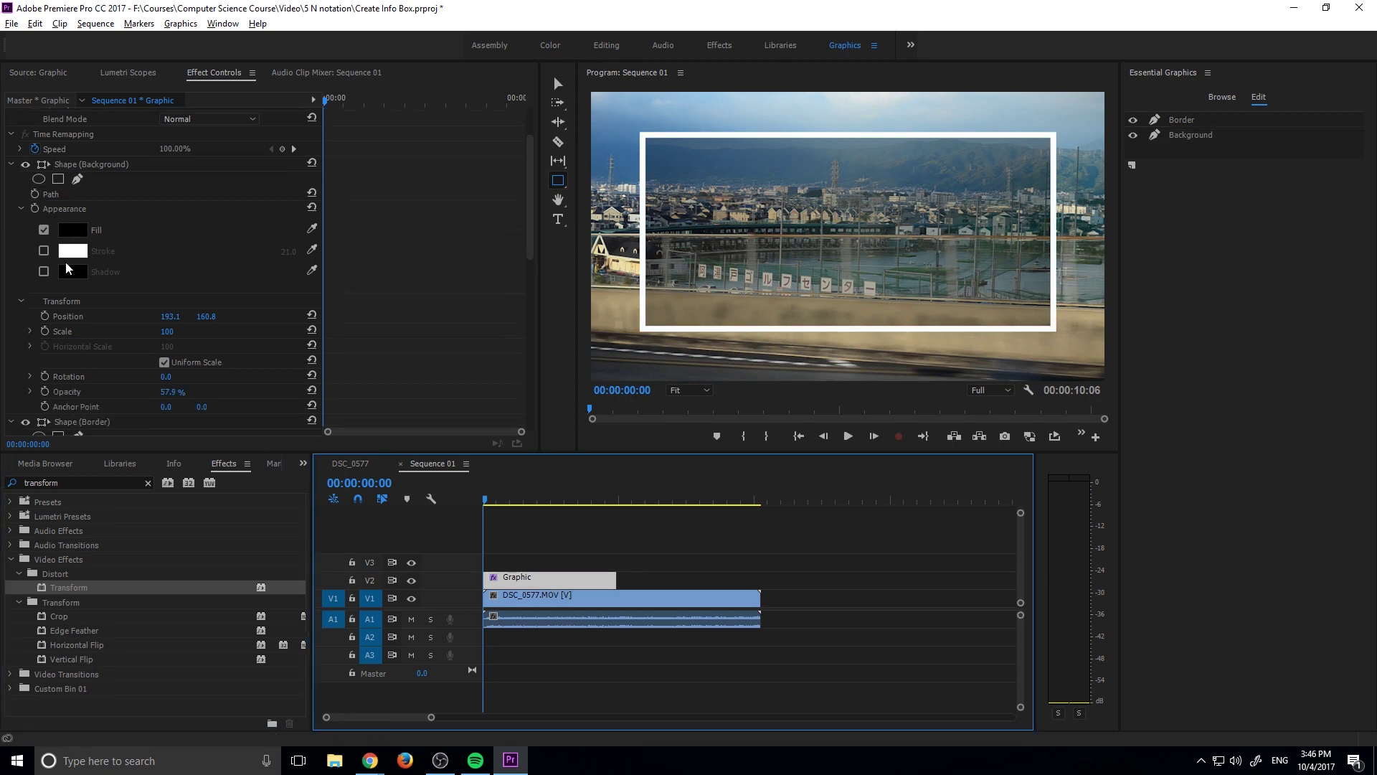
Step: Collapse the Motion, Opacity, Time Remapping and Shape sections and select the Transform effect
scroll(66, 261, down, 3)
scroll(66, 265, up, 3)
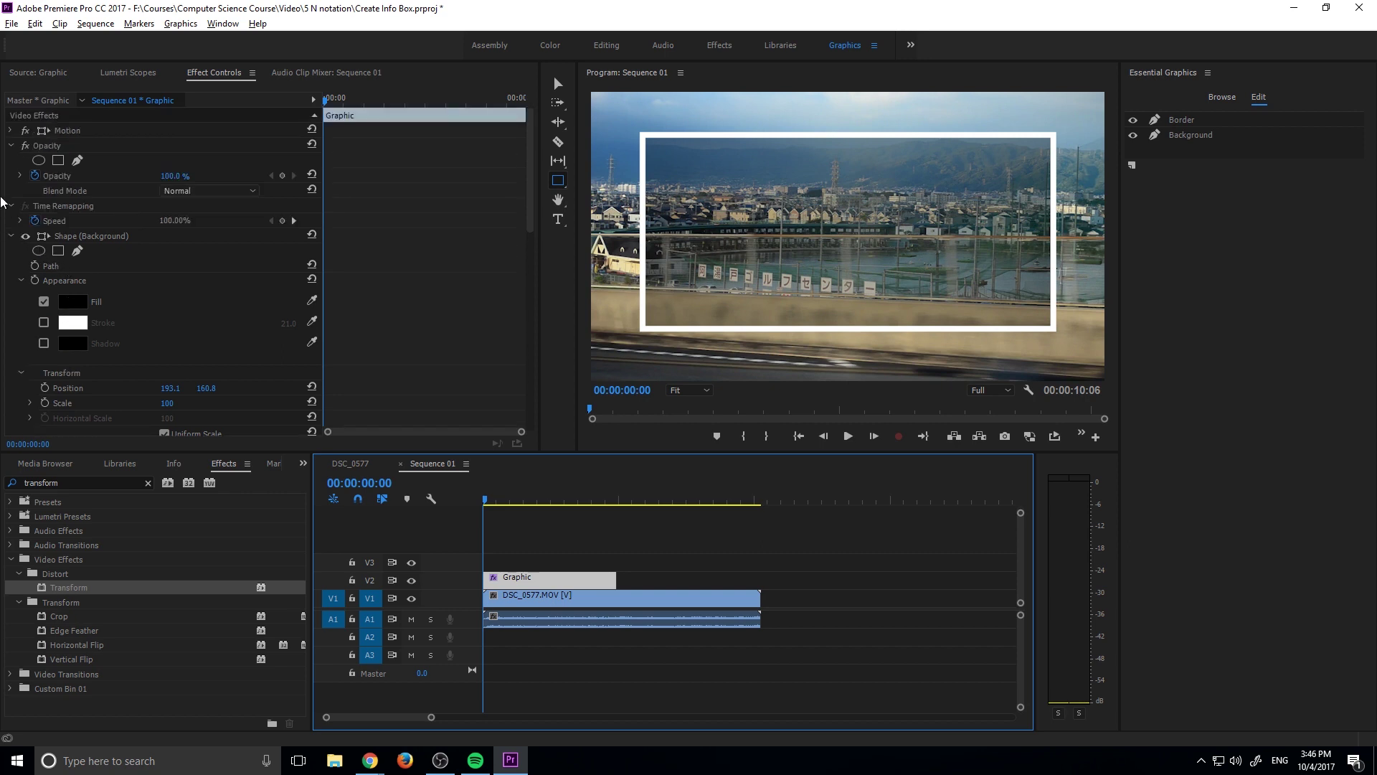
click(11, 131)
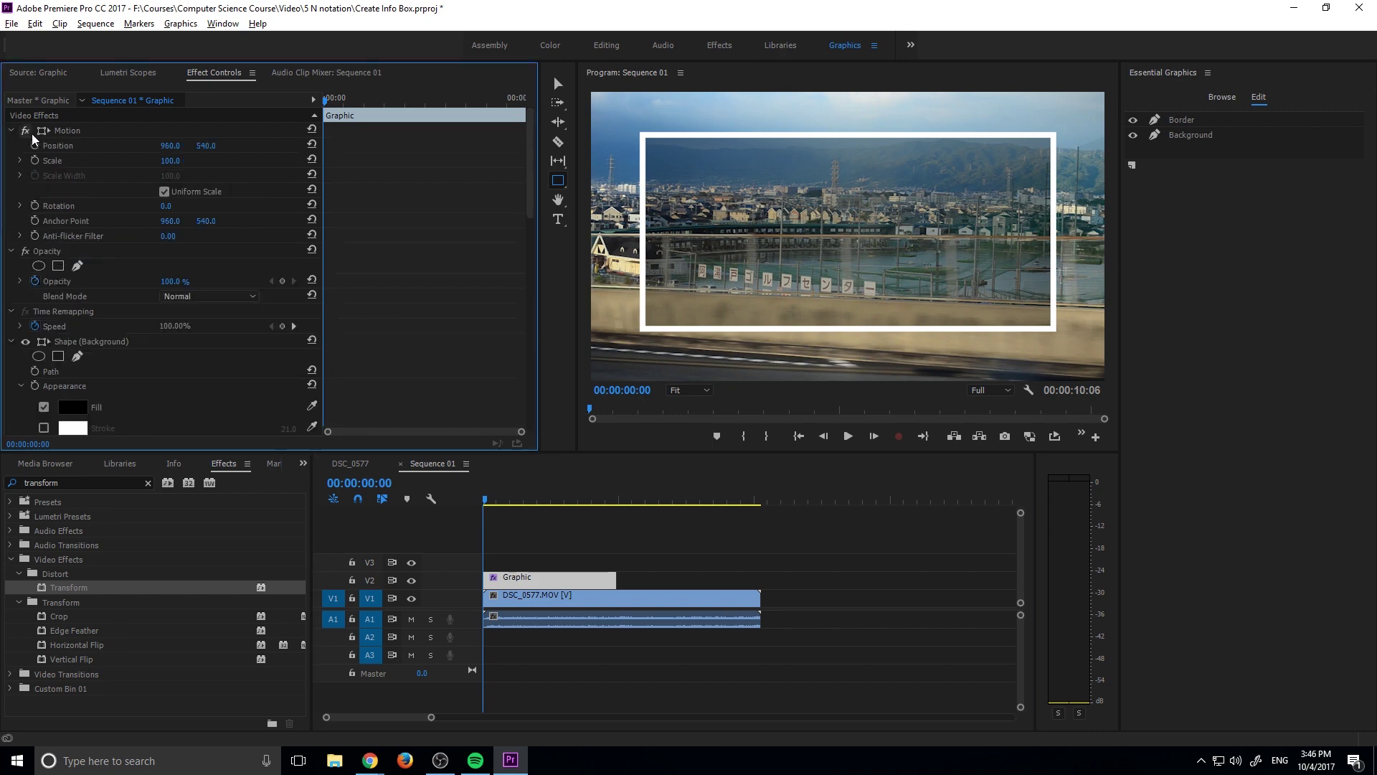
click(12, 131)
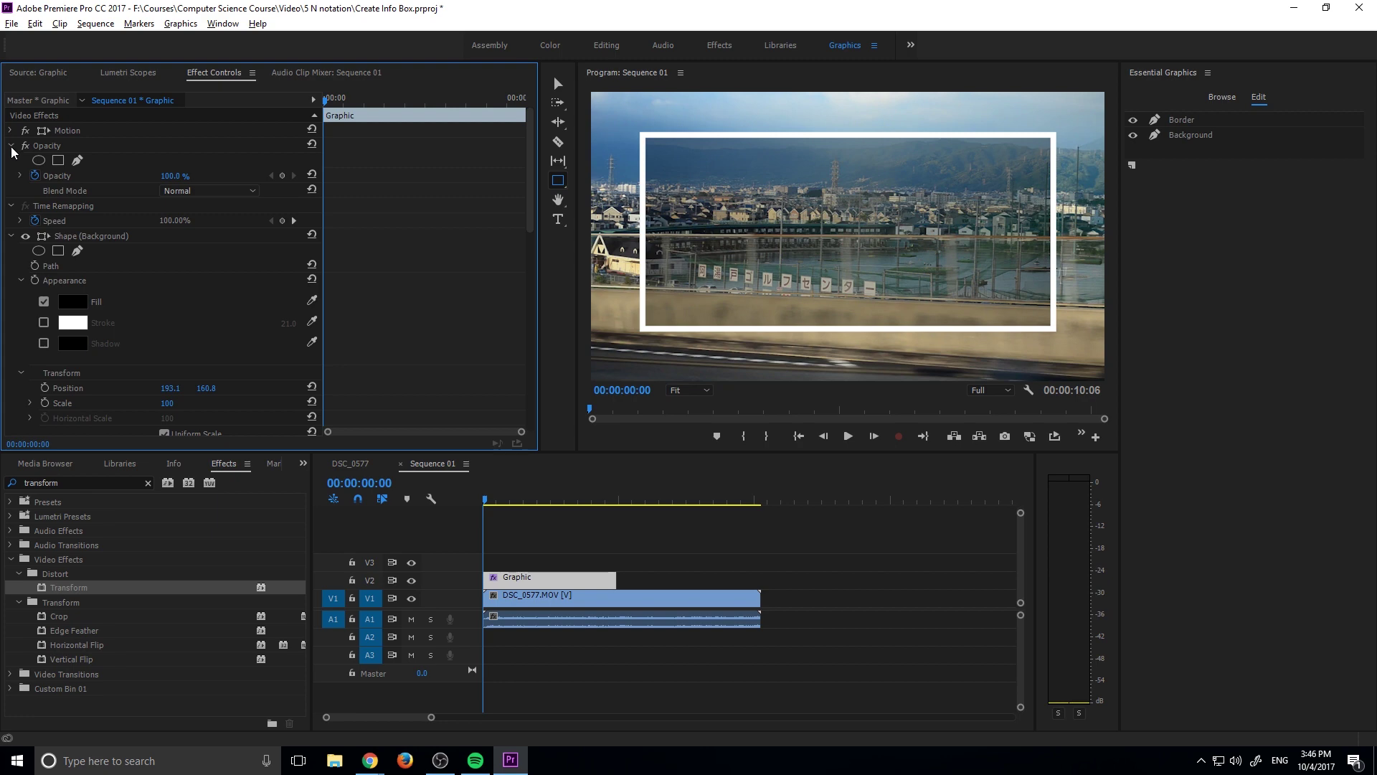
click(12, 146)
click(12, 161)
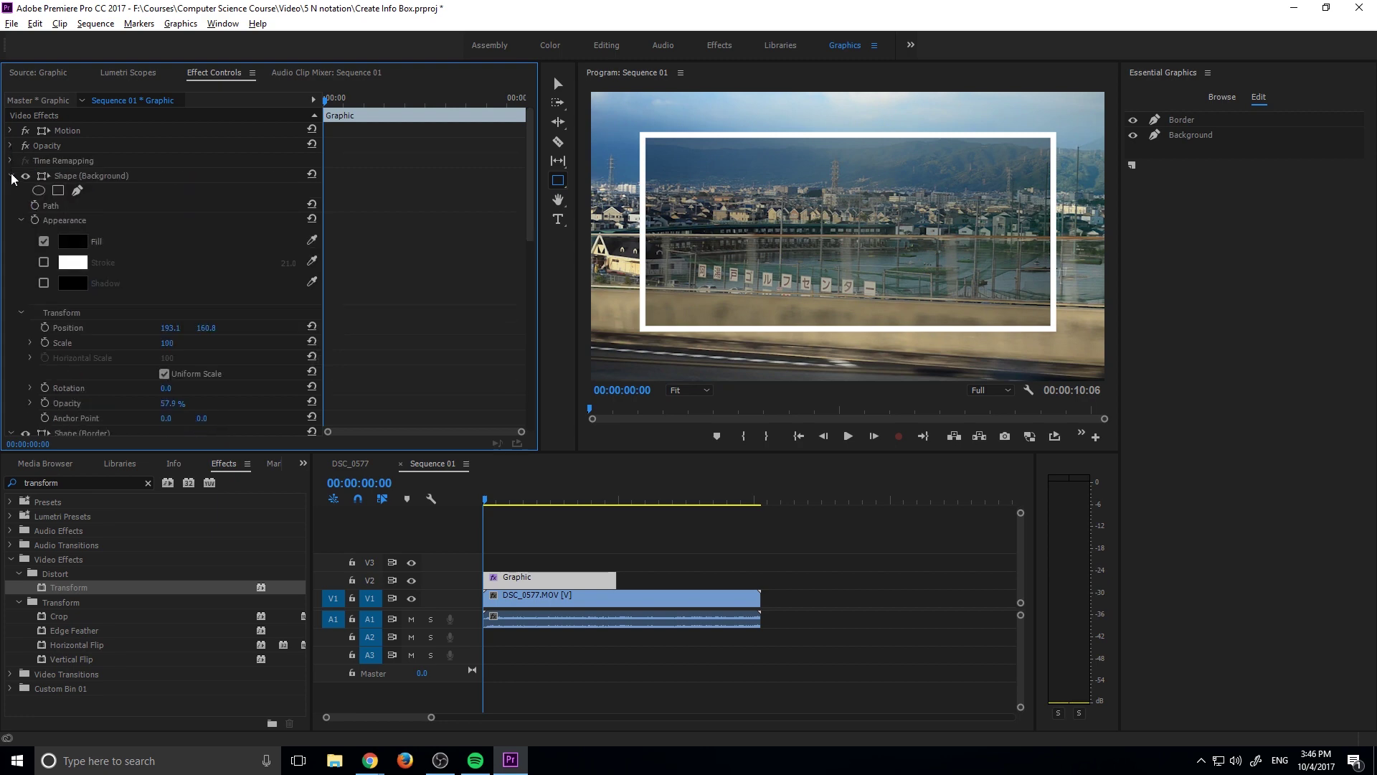
click(11, 176)
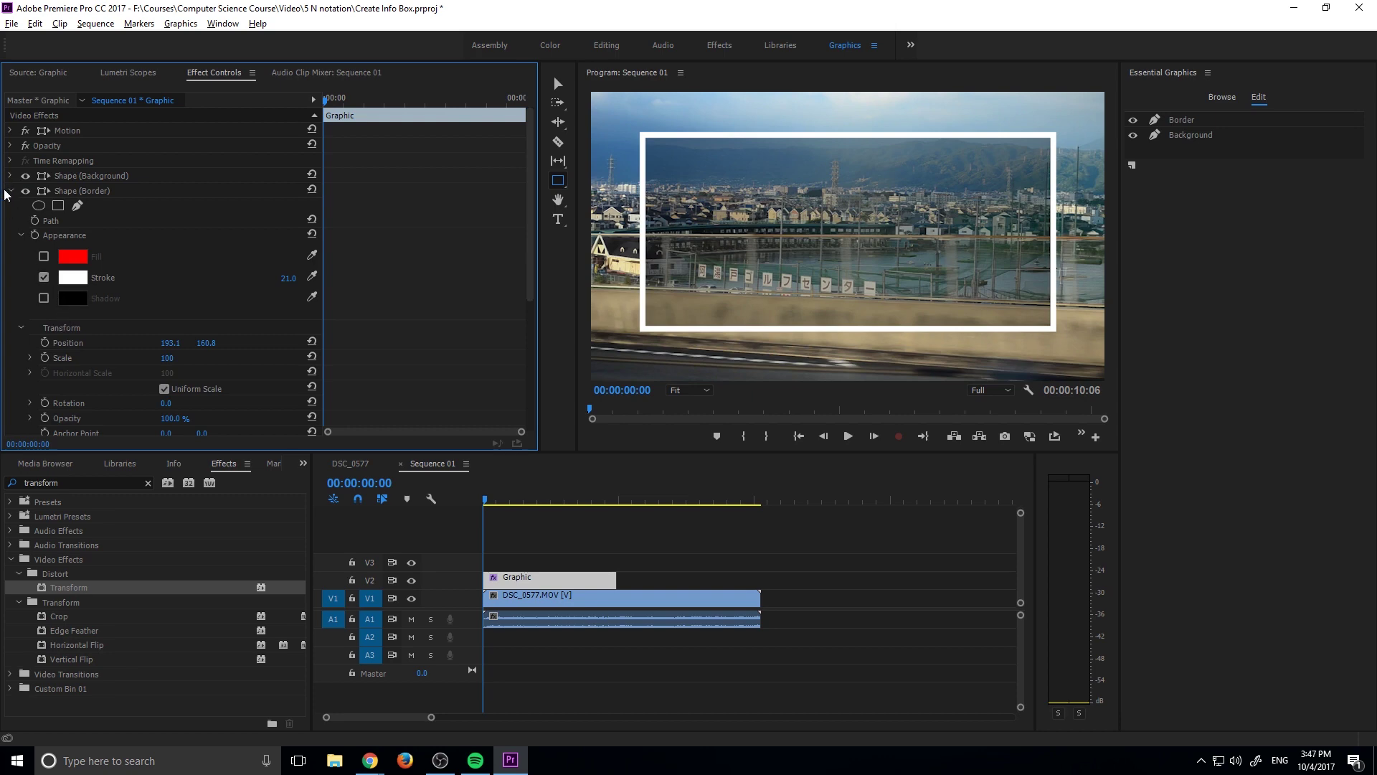
click(11, 191)
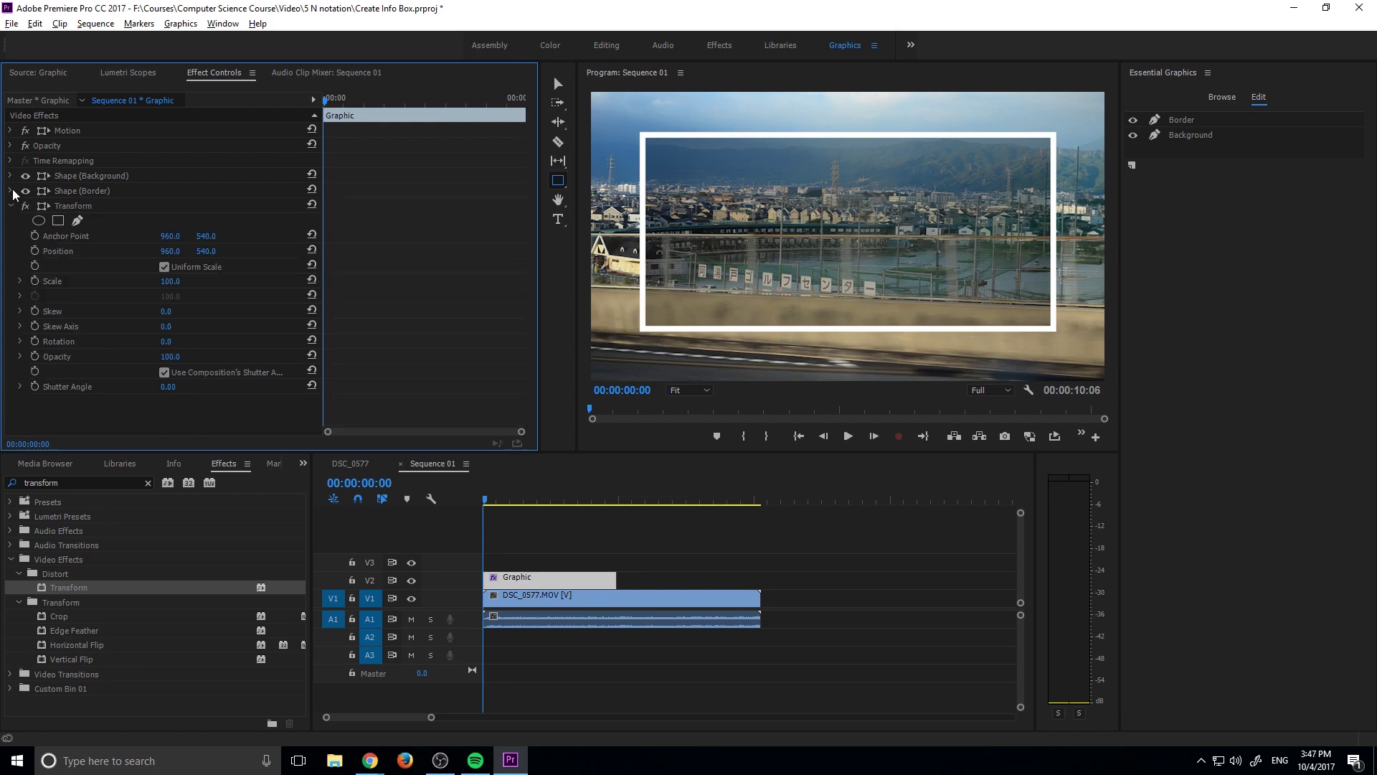
click(62, 203)
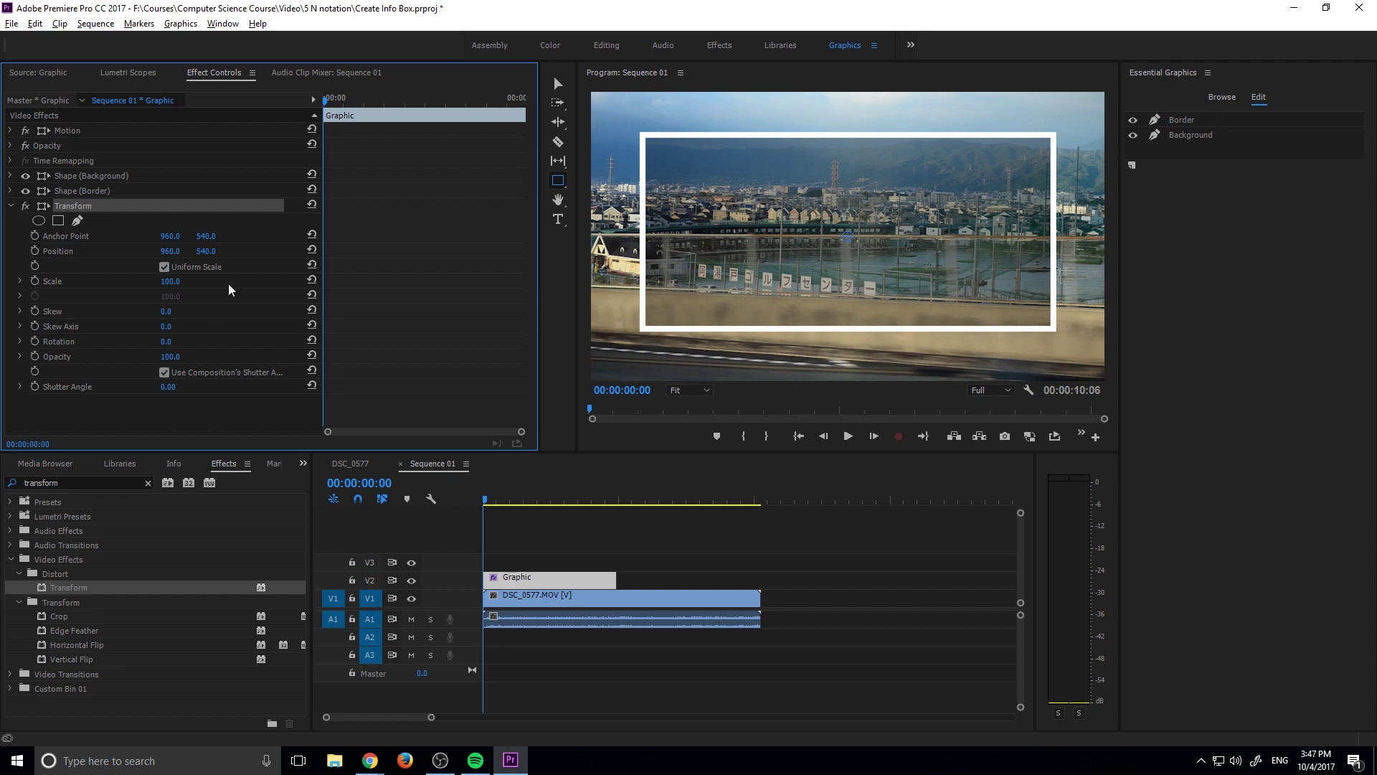
Step: Set the Transform Scale to 0, hiding the box
drag(173, 282, 117, 287)
click(172, 282)
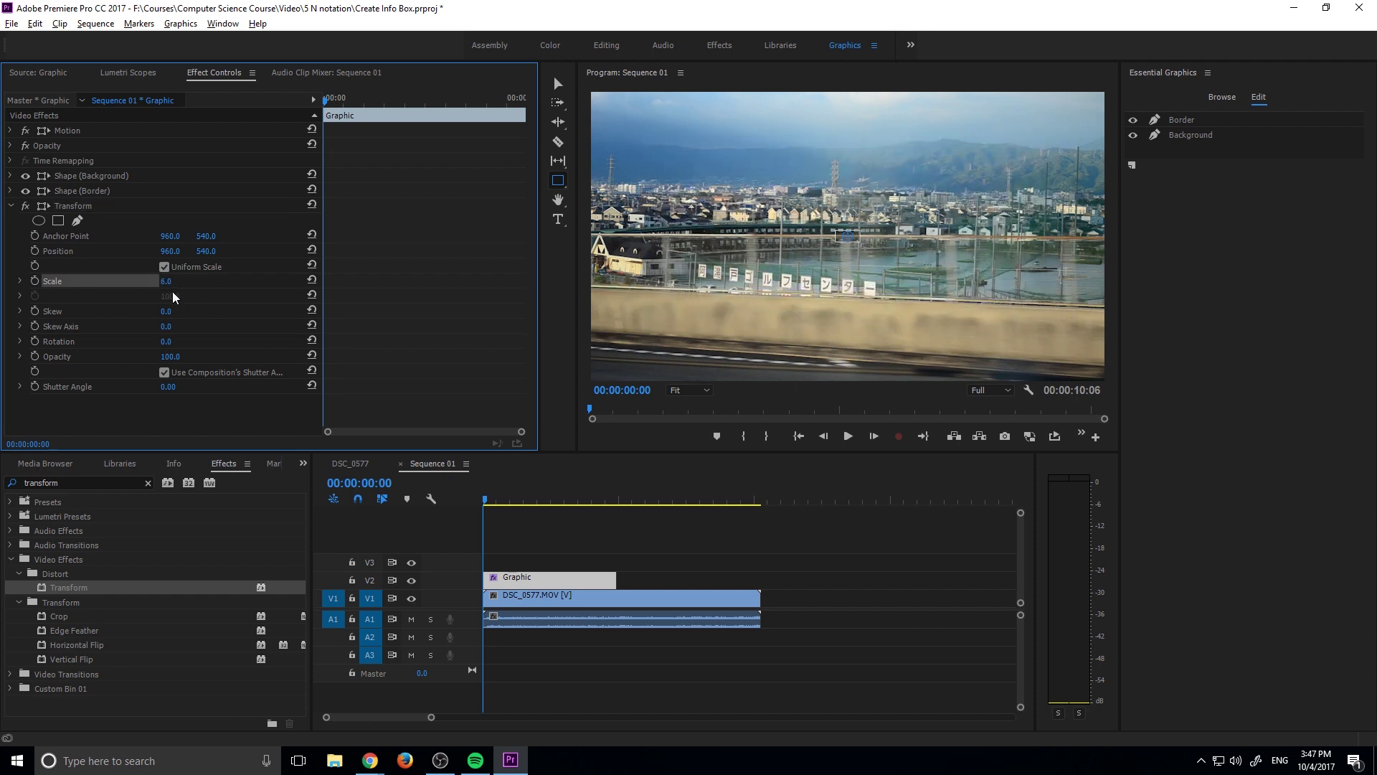
click(176, 281)
text(0)
click(528, 662)
Step: Trim the footage clip's start, step through frames 1–6, then return to the first frame
drag(485, 598, 542, 599)
click(544, 600)
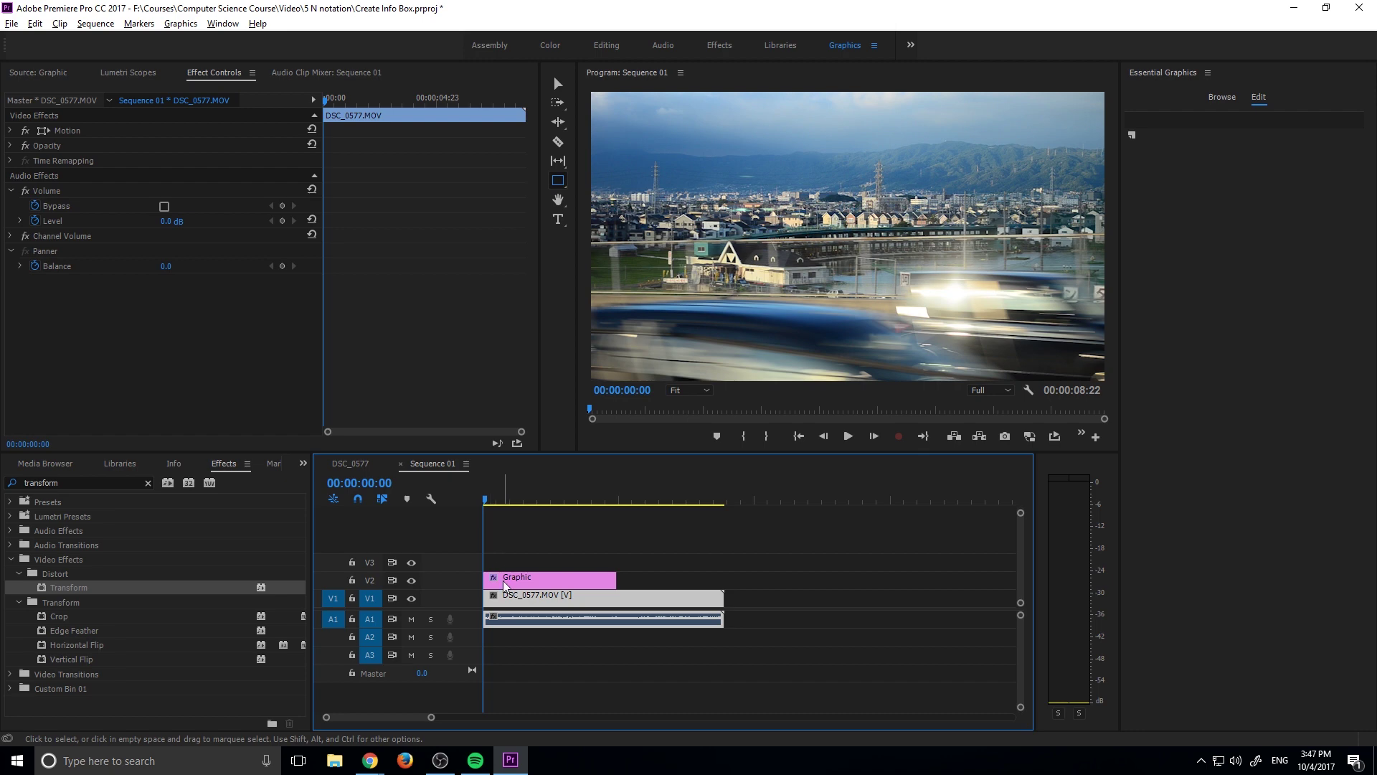
click(504, 582)
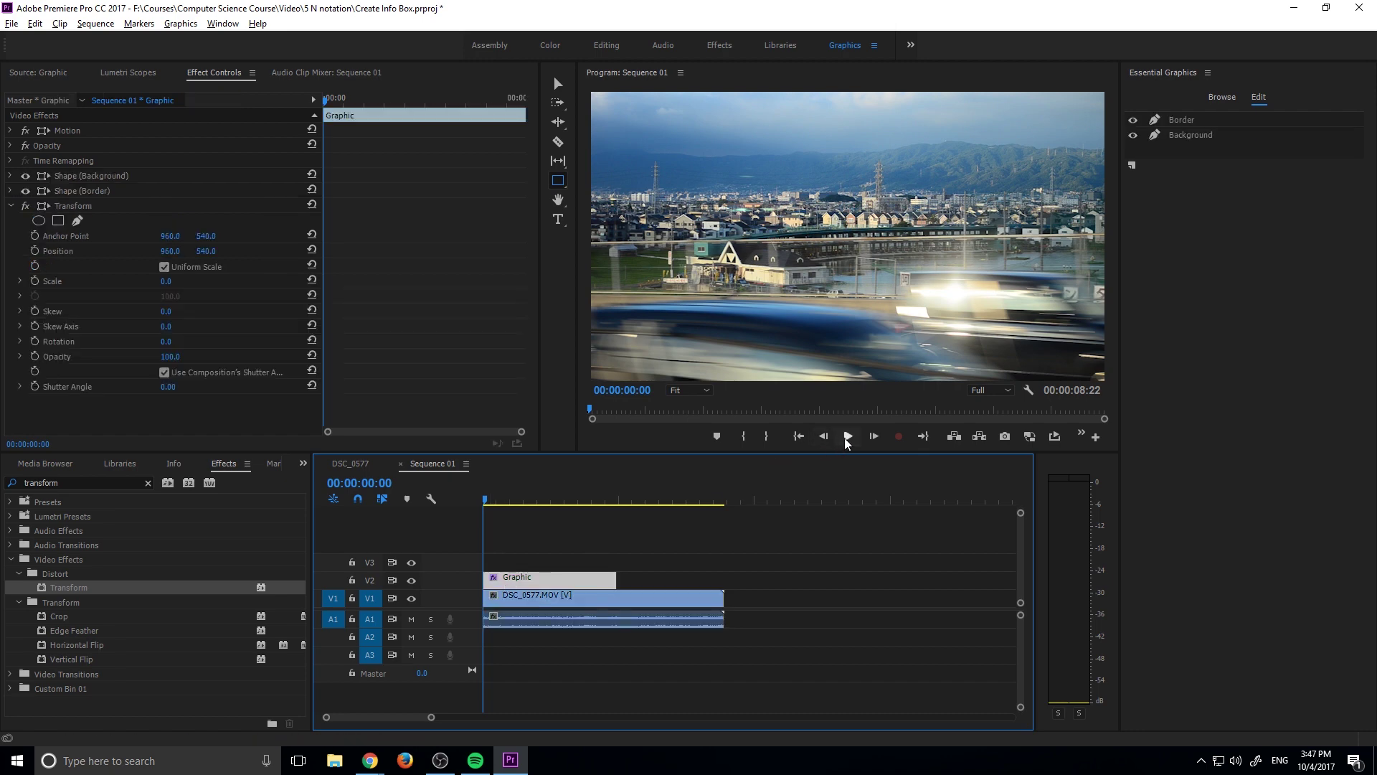
click(884, 437)
click(885, 437)
click(886, 438)
click(885, 438)
click(885, 438)
click(886, 438)
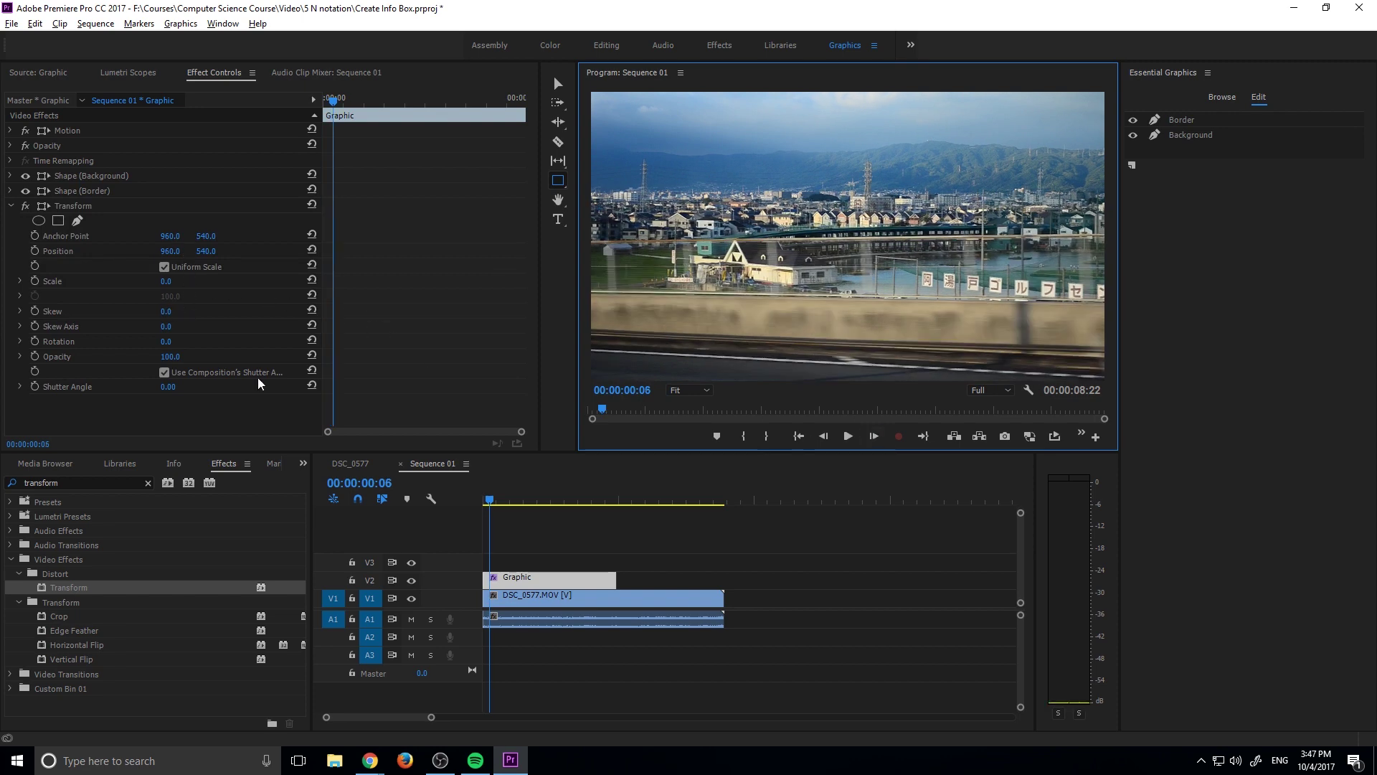
drag(488, 500, 456, 505)
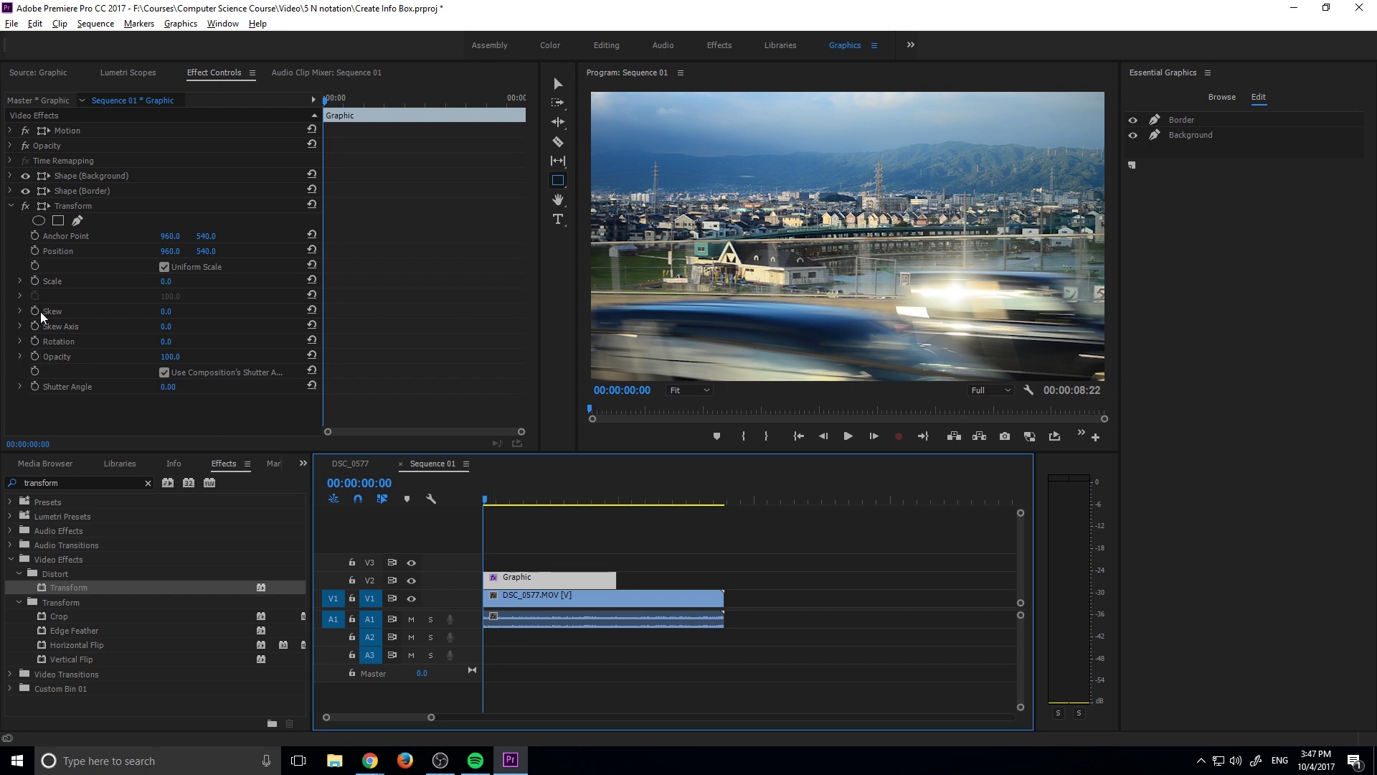
Step: Keyframe Transform Scale at 0 on the first frame and 115 at frame 5
click(35, 280)
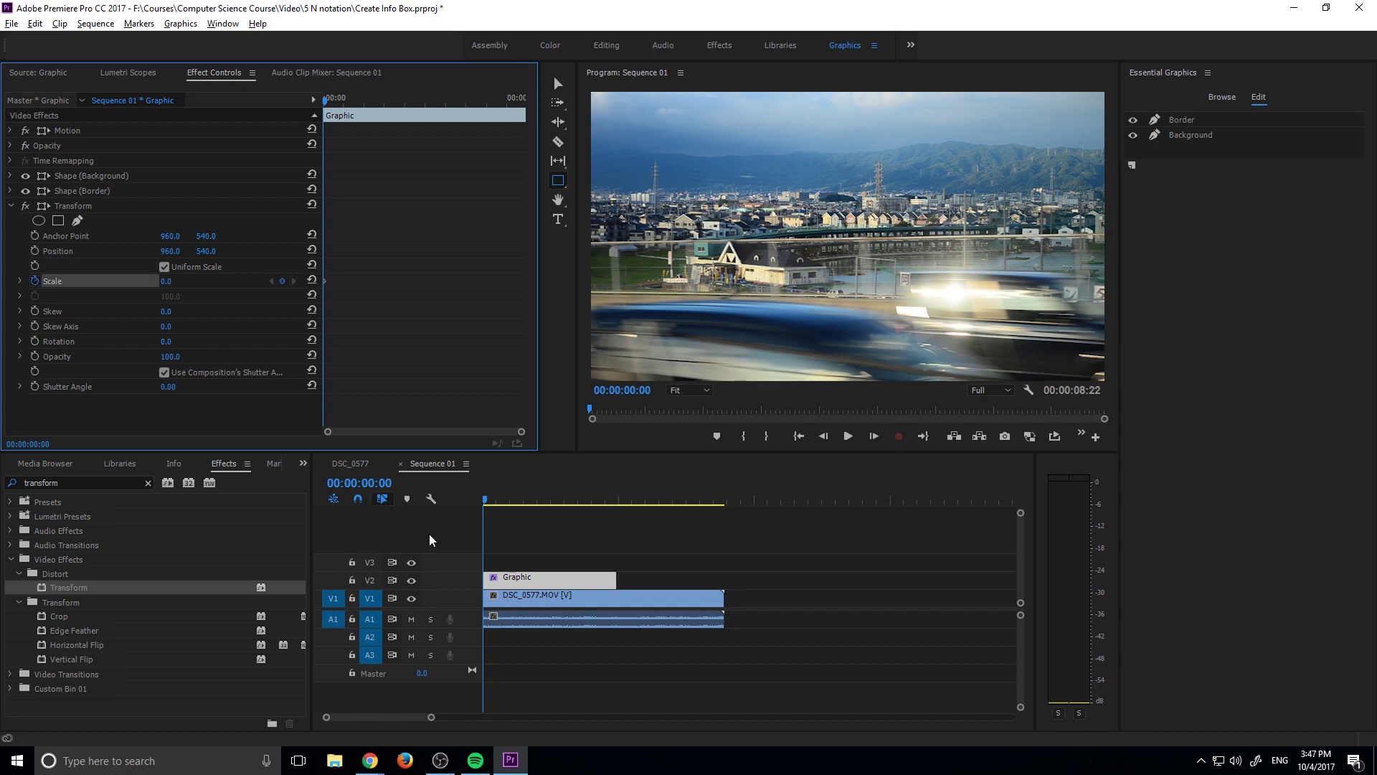
click(885, 429)
click(885, 429)
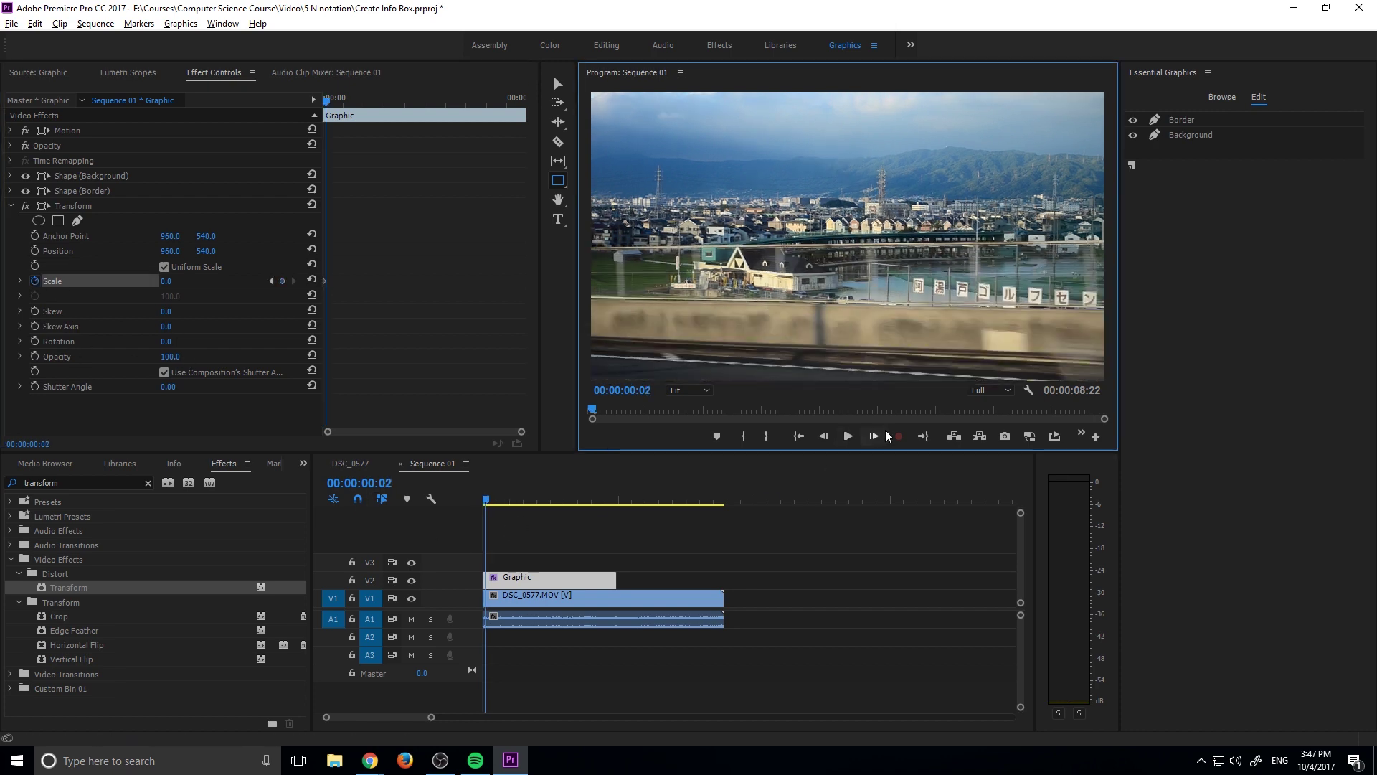
click(885, 429)
click(885, 429)
click(885, 429)
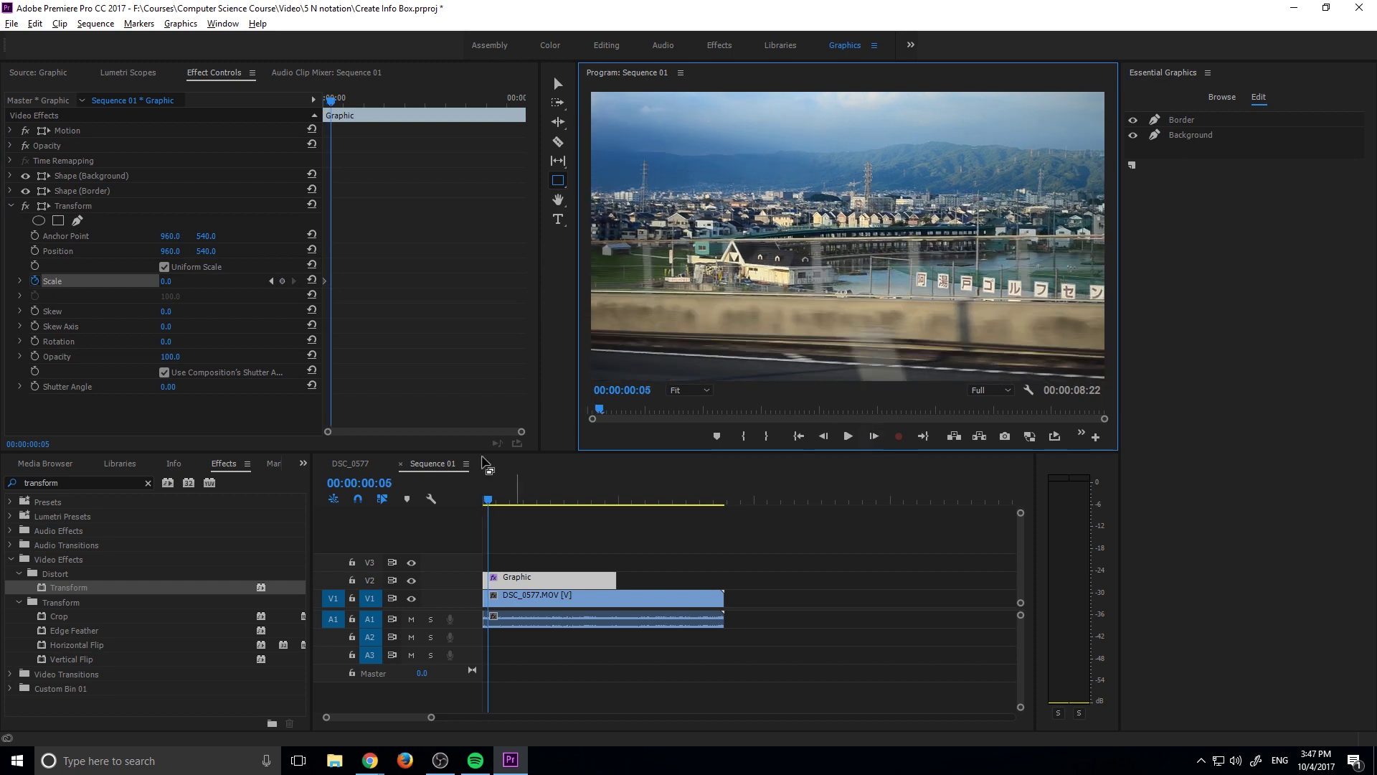
click(171, 281)
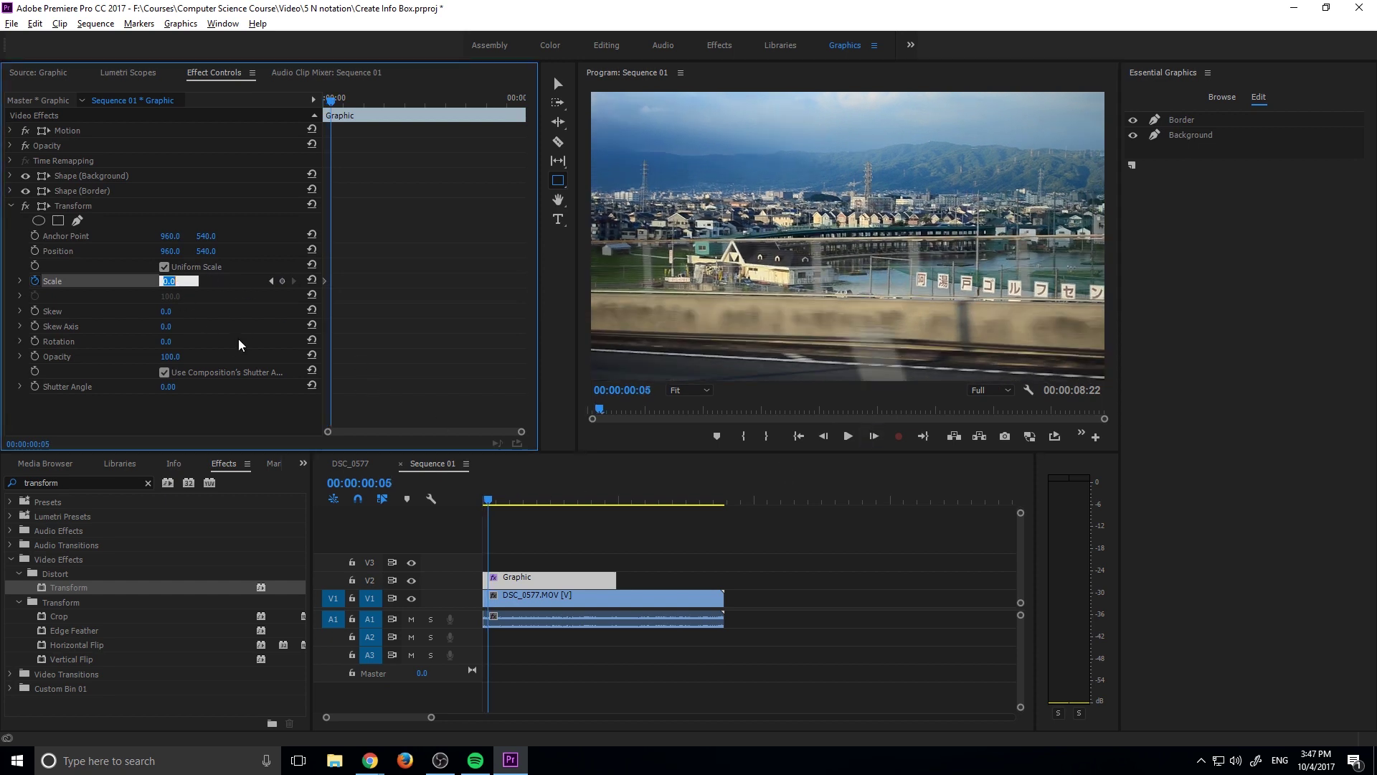
text(12)
text(11)
text(5)
key(Return)
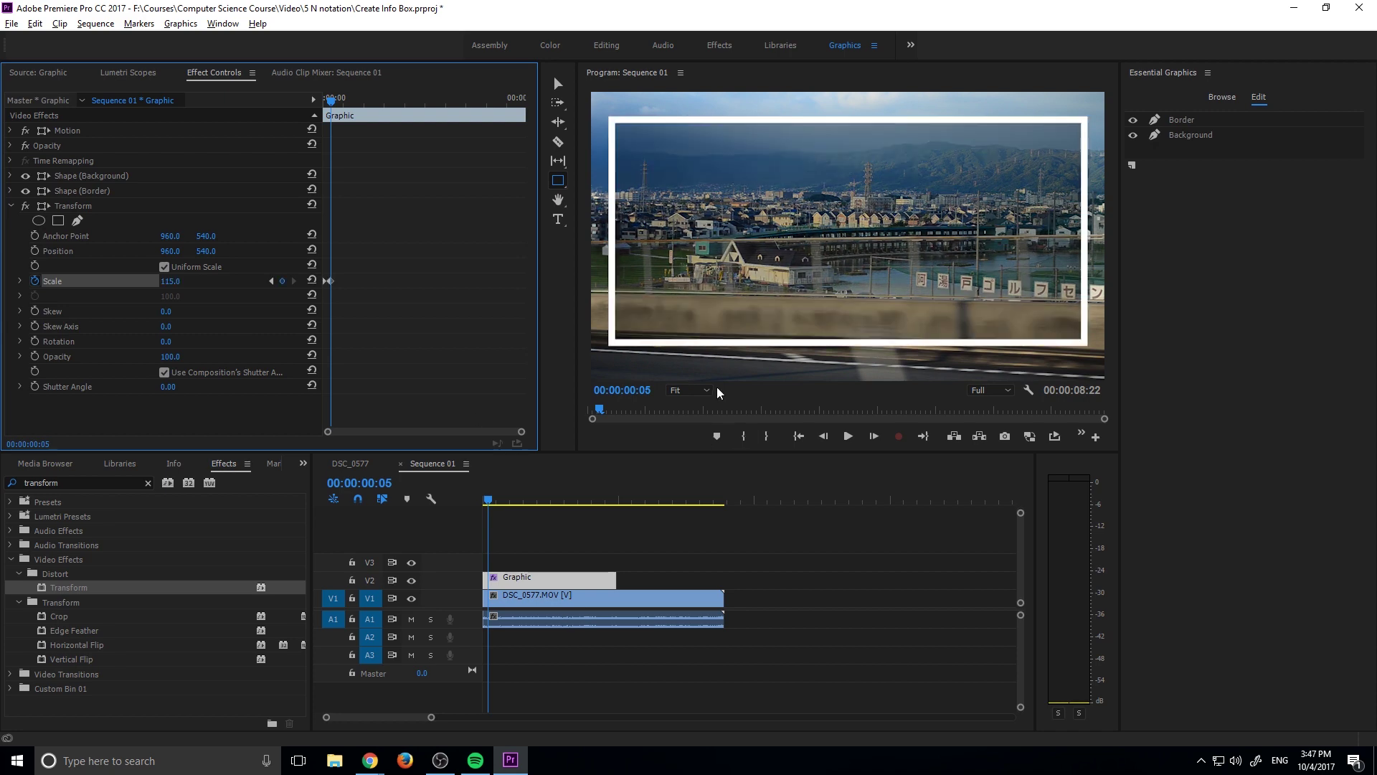
Step: Add a Scale keyframe of 100 at frame 7 and scrub to preview the scale-in
double_click(874, 436)
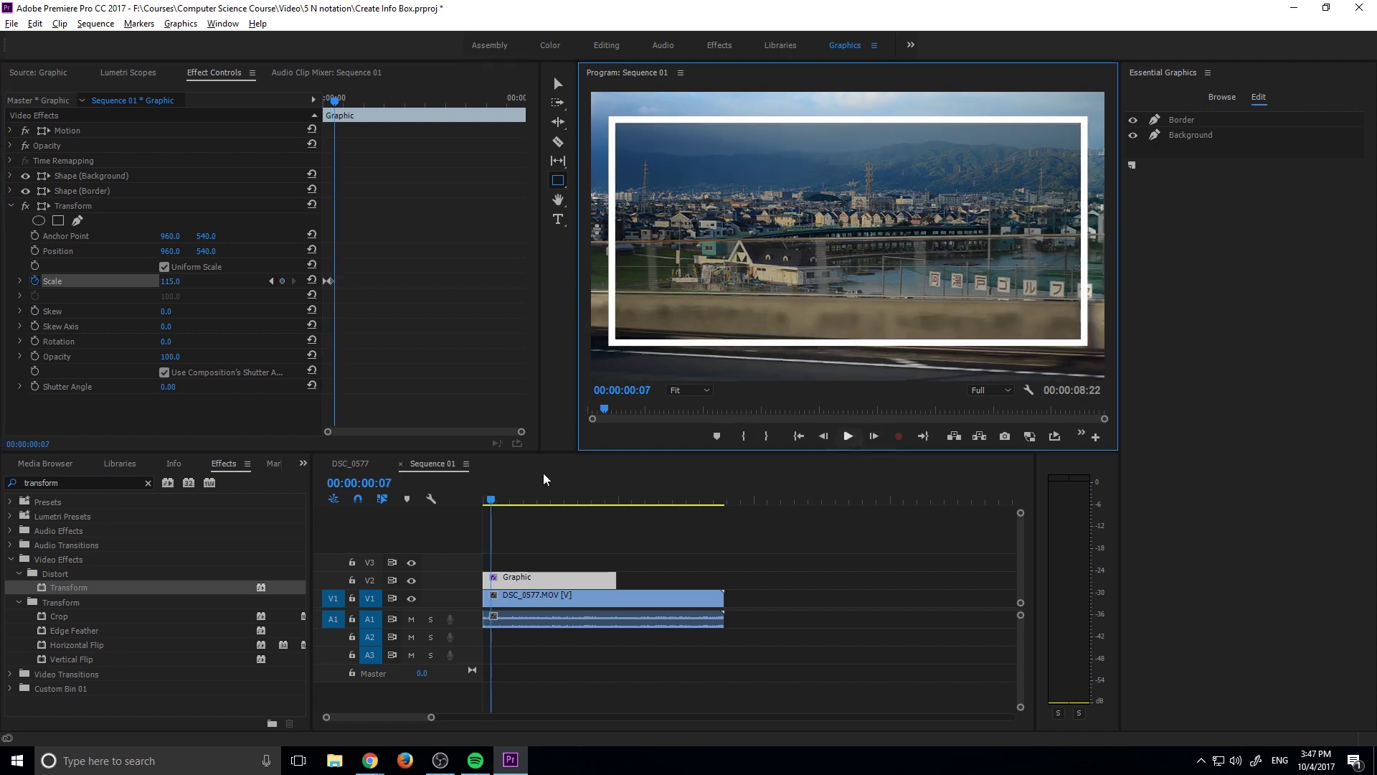
click(176, 282)
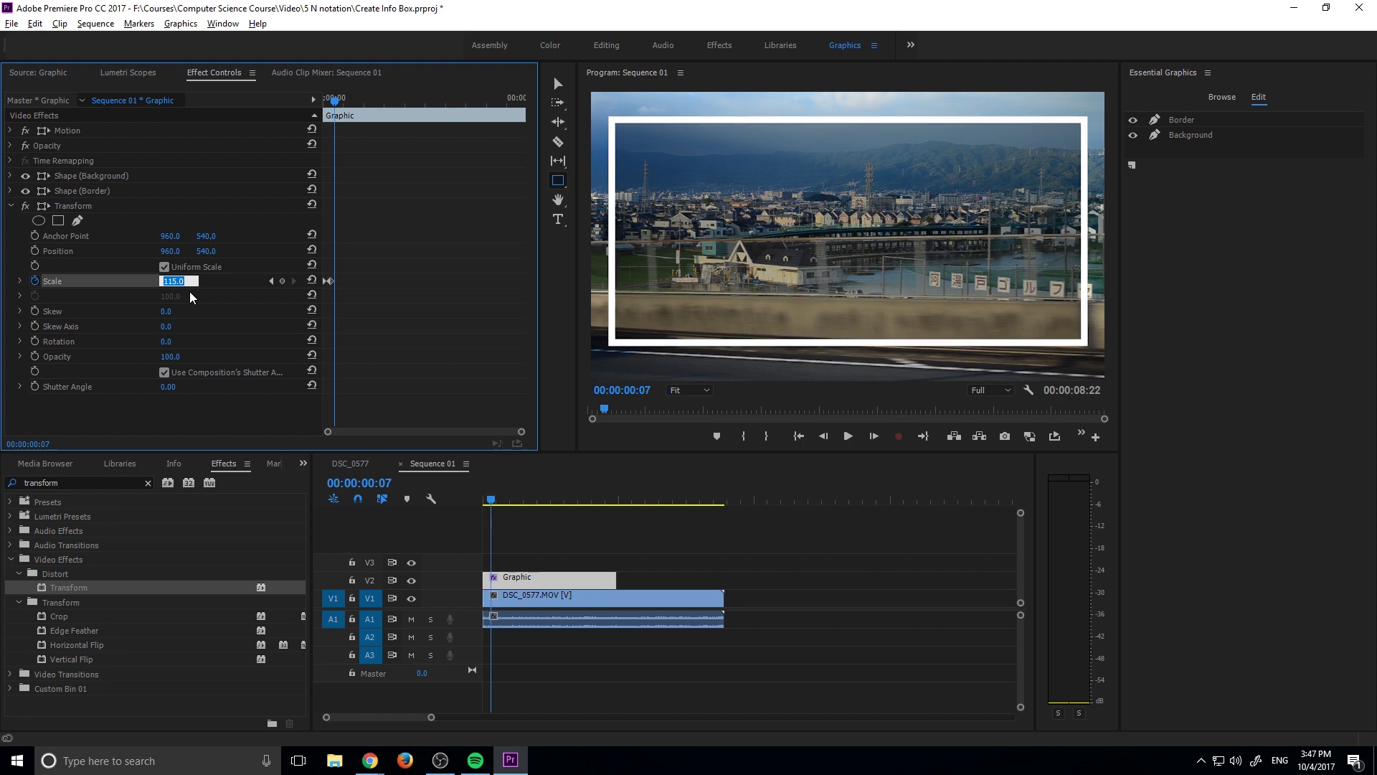
text(100)
key(Return)
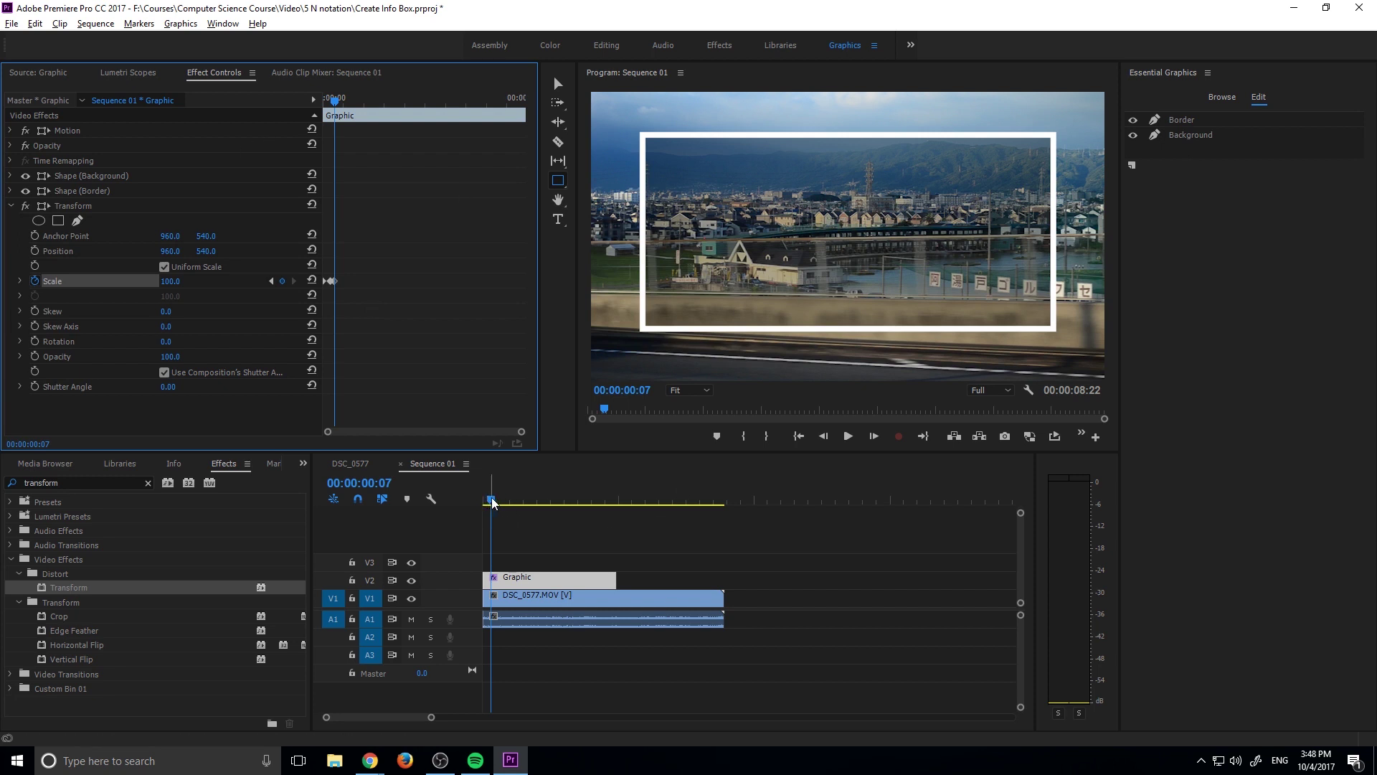
drag(492, 502, 415, 499)
Step: Set the Scale keyframe's interpolation to Ease In and play the scale-in
click(332, 279)
right_click(333, 279)
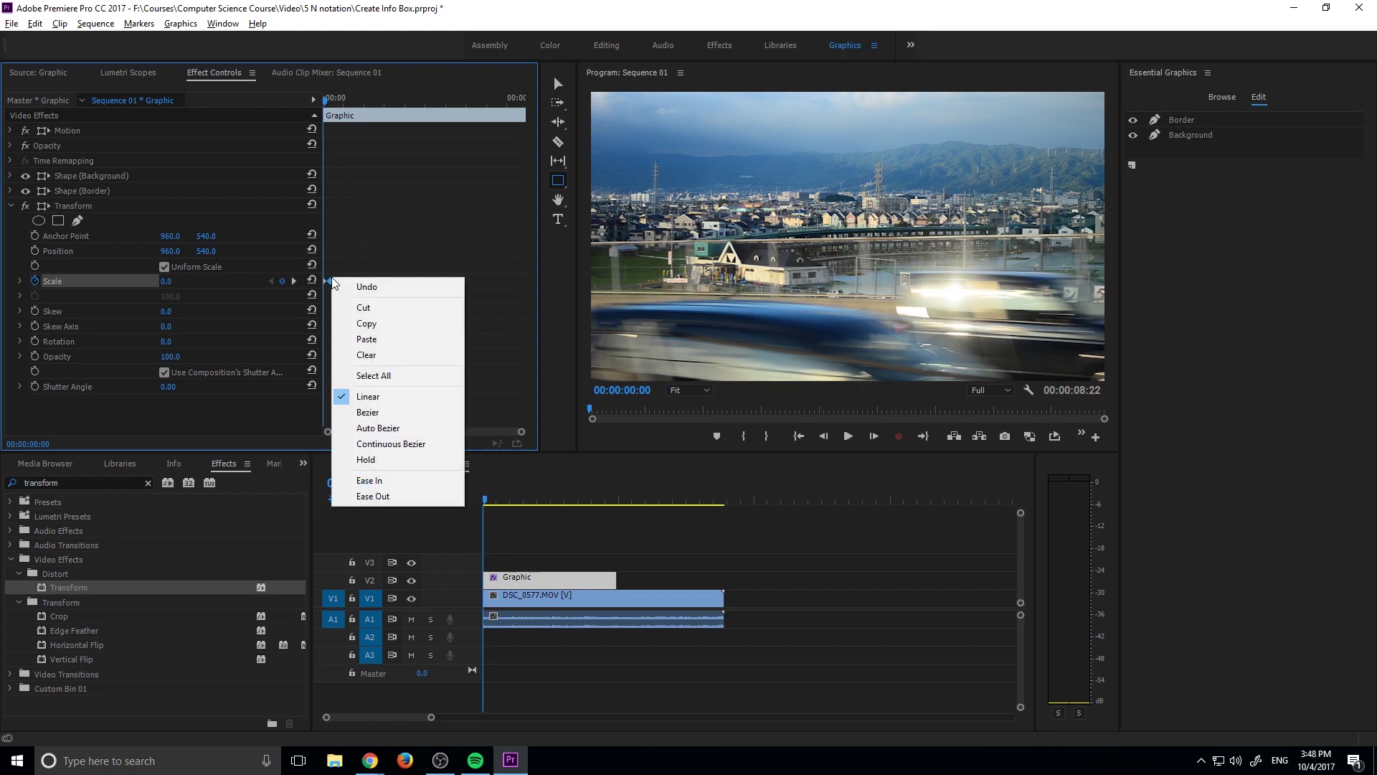
click(393, 479)
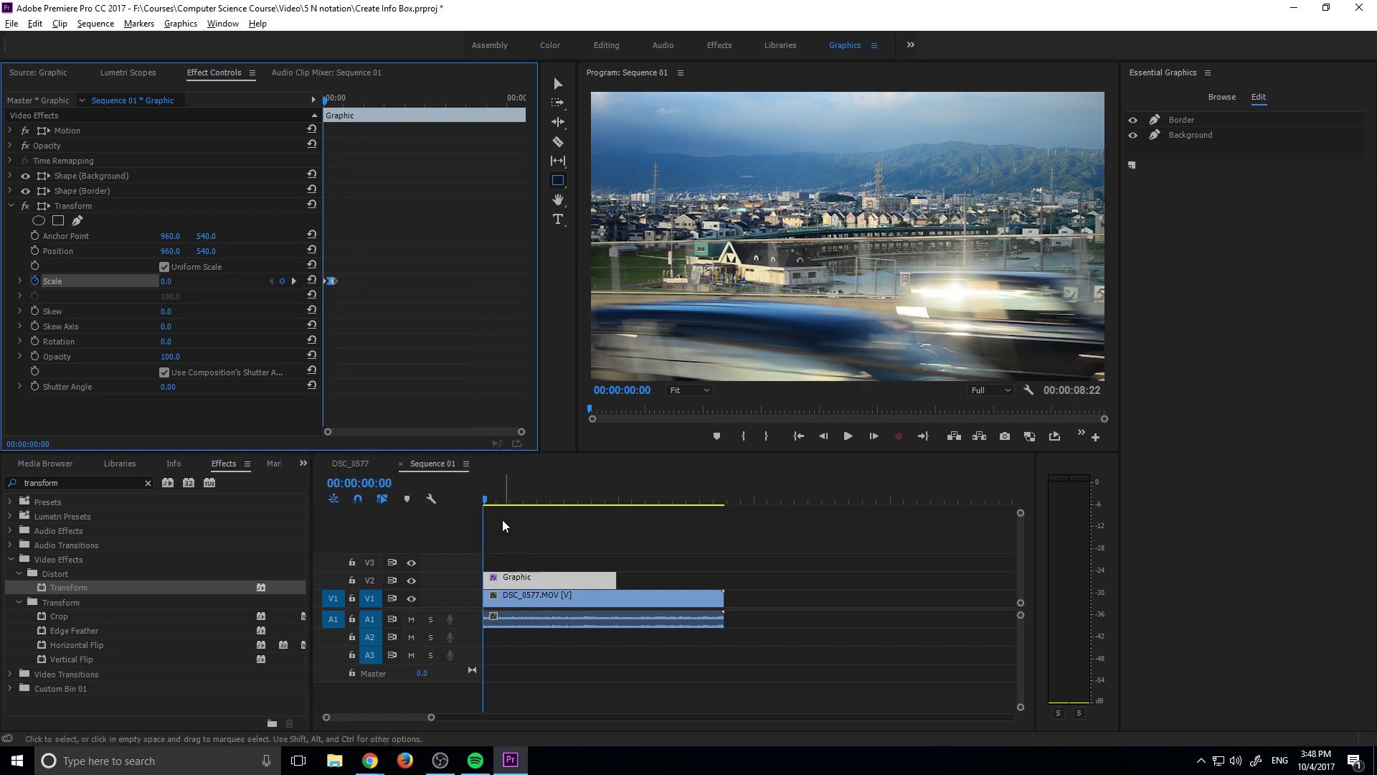
click(454, 492)
key(space)
click(484, 500)
key(space)
key(space)
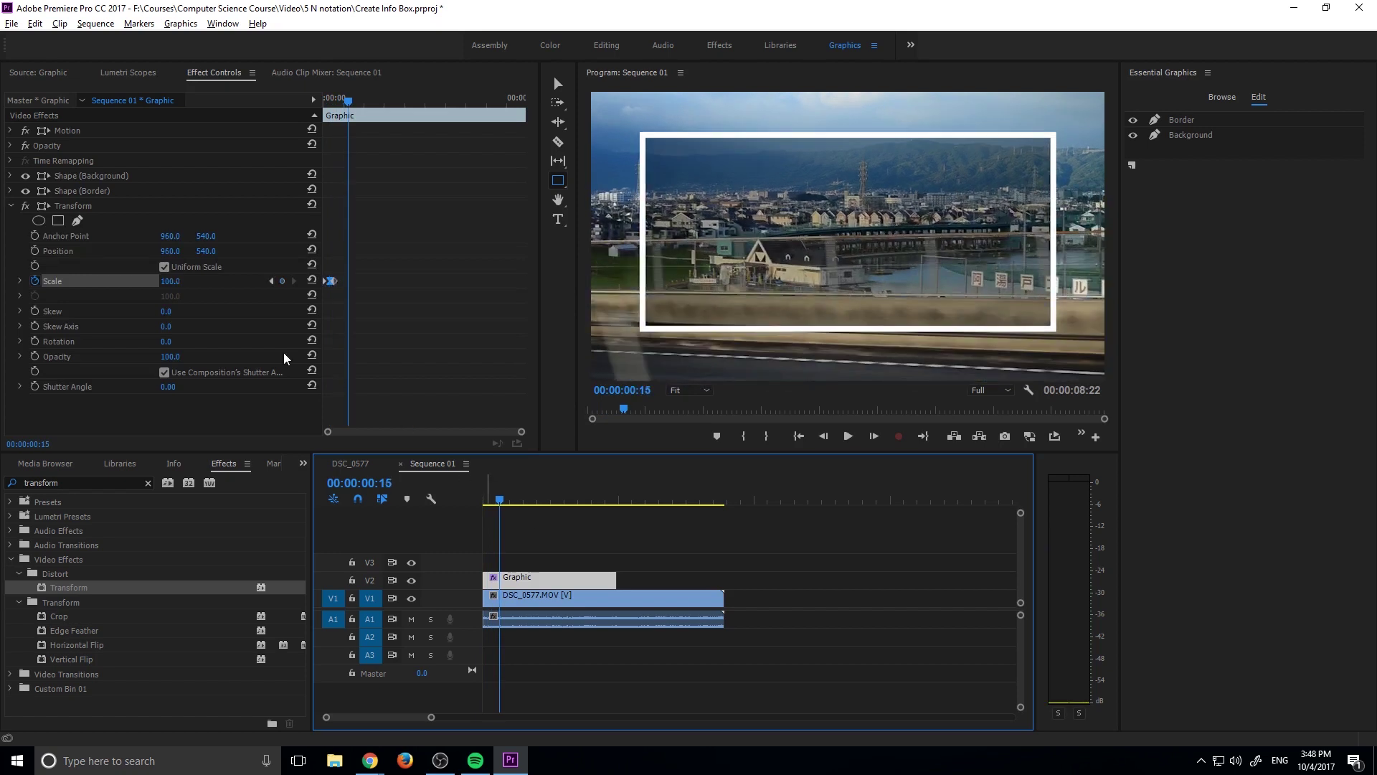
Step: Uncheck Use Composition's Shutter Angle and raise Transform's Shutter Angle to 83
click(164, 372)
click(168, 372)
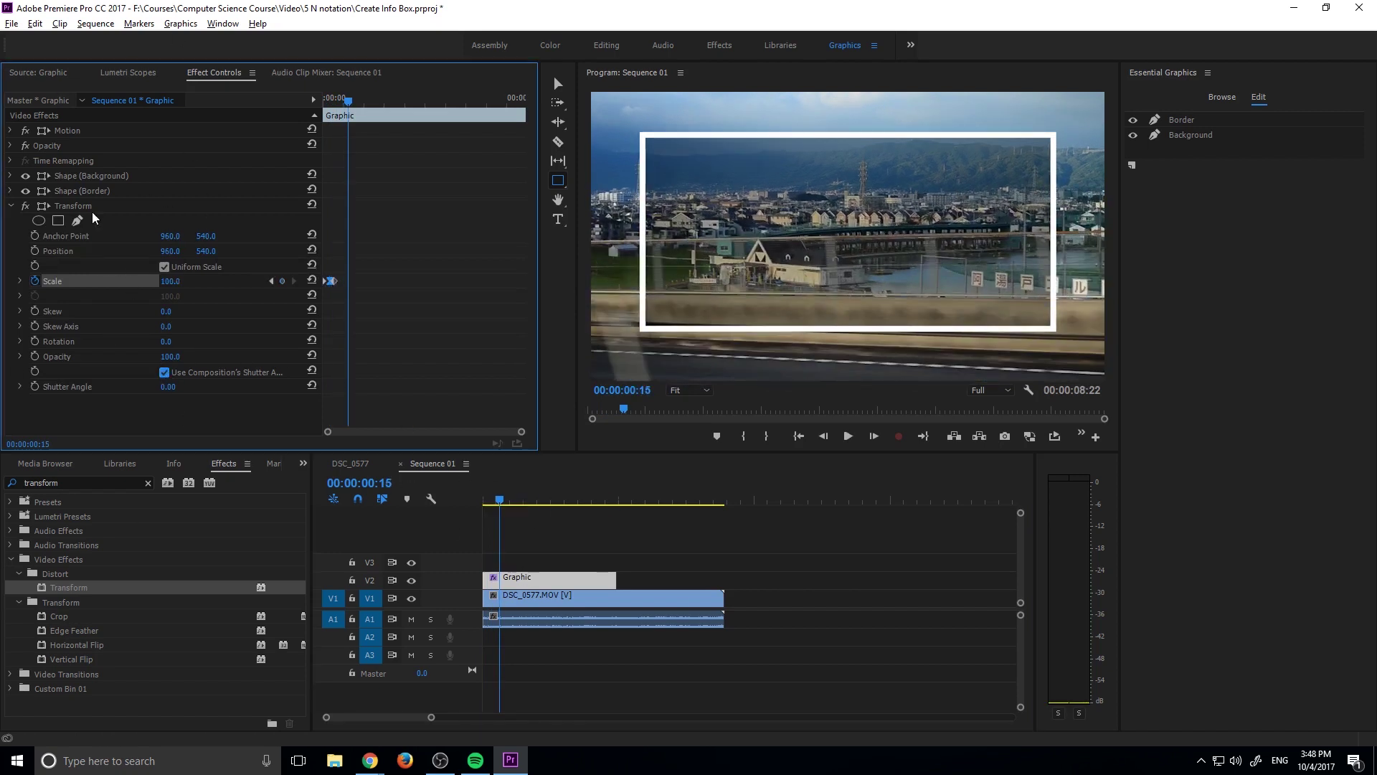
click(166, 373)
drag(168, 387, 205, 381)
drag(497, 506, 488, 502)
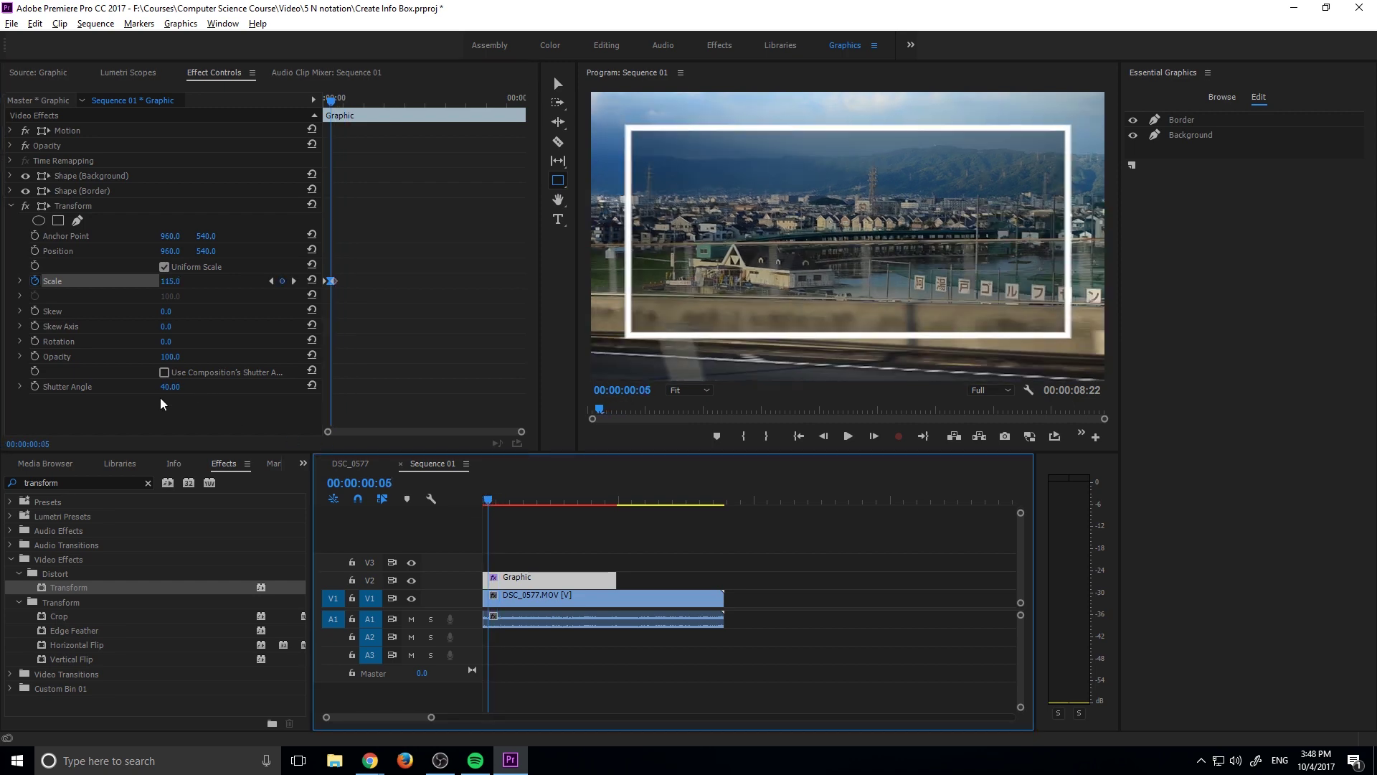
mouse_move(165, 388)
mouse_down()
mouse_move(193, 387)
mouse_move(181, 389)
mouse_up()
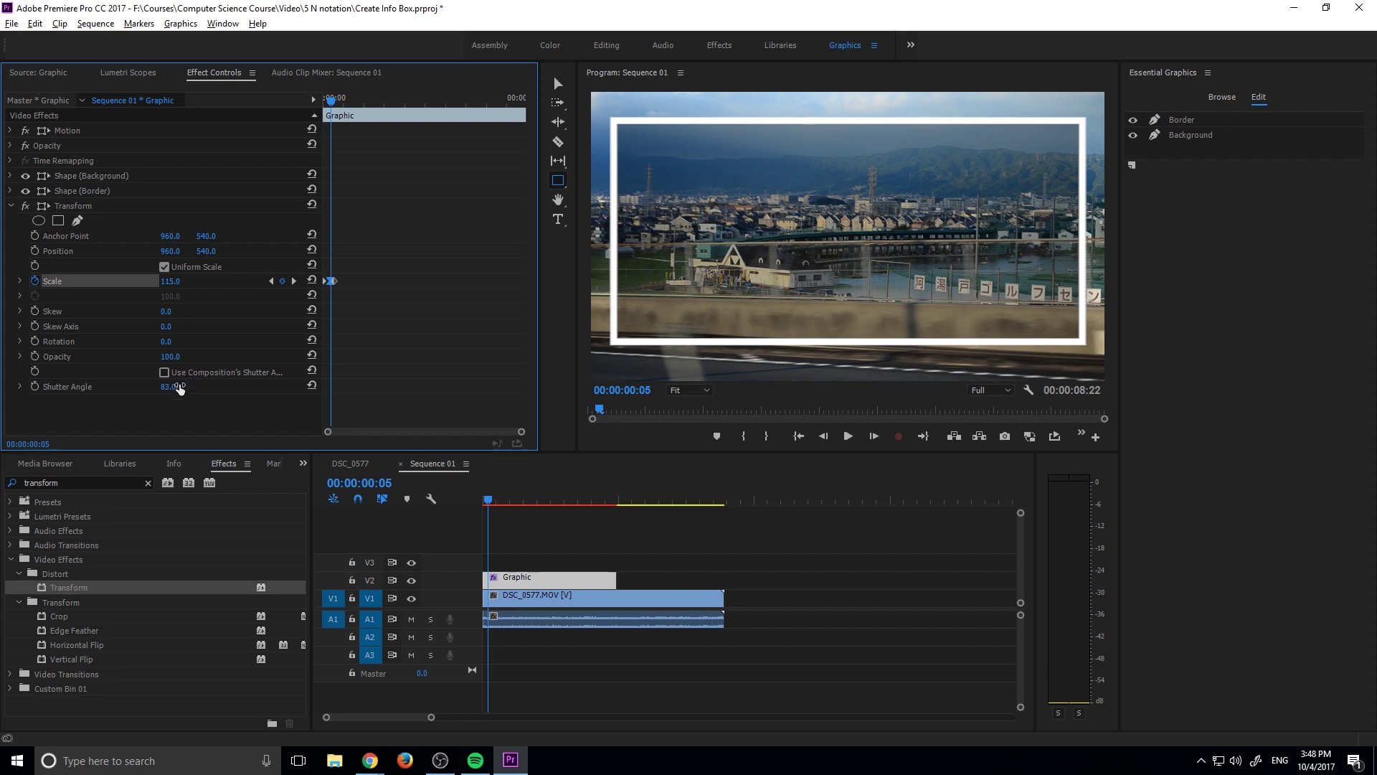
Step: Play the motion-blurred scale-in from the start, then return to the first frame
click(485, 496)
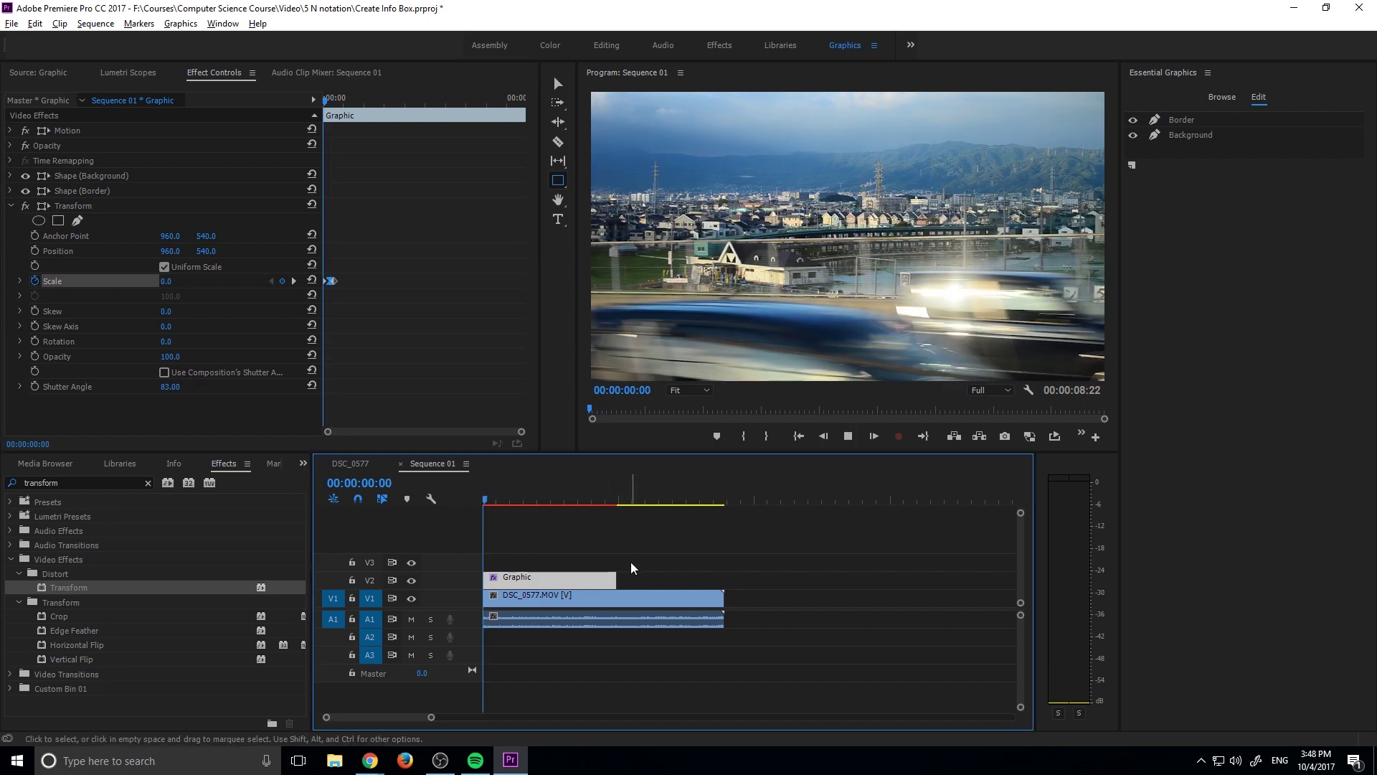
key(space)
click(496, 510)
key(space)
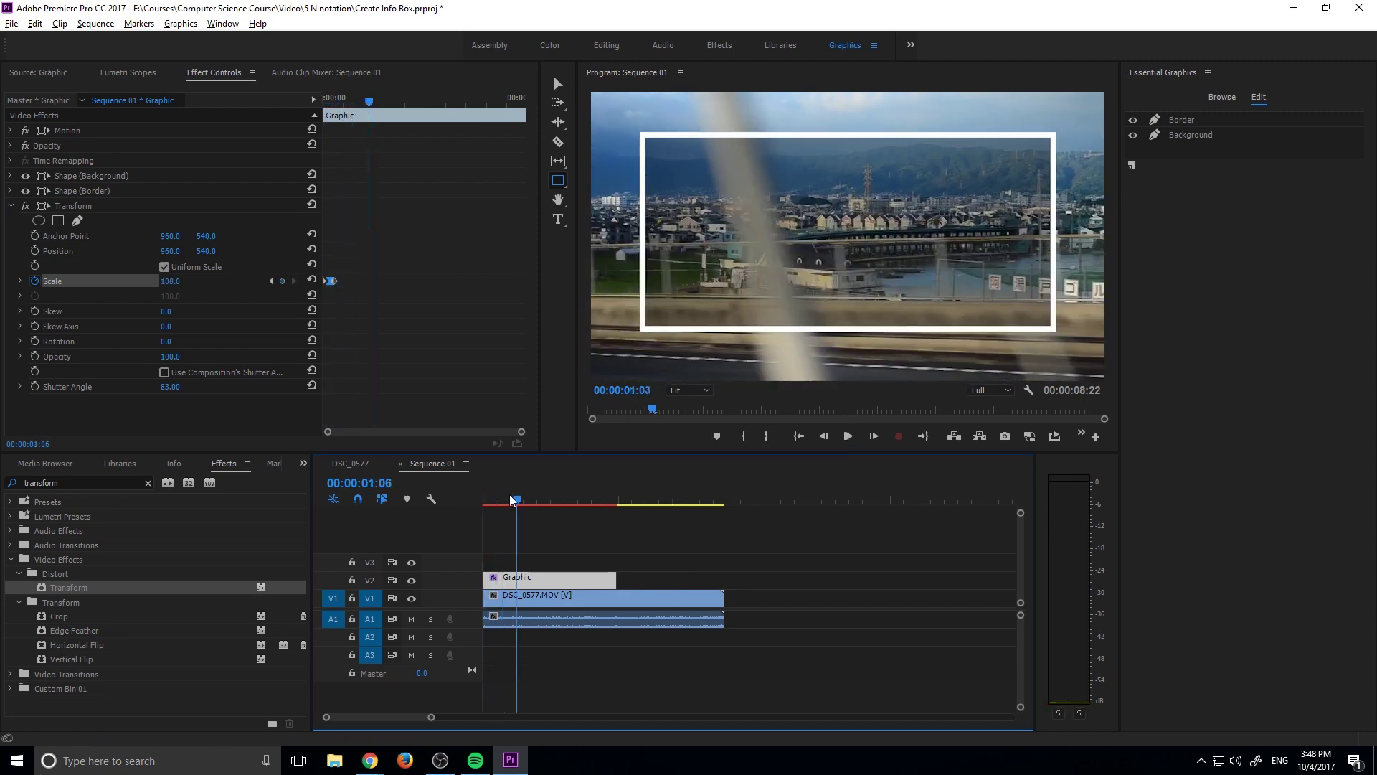
click(487, 500)
key(space)
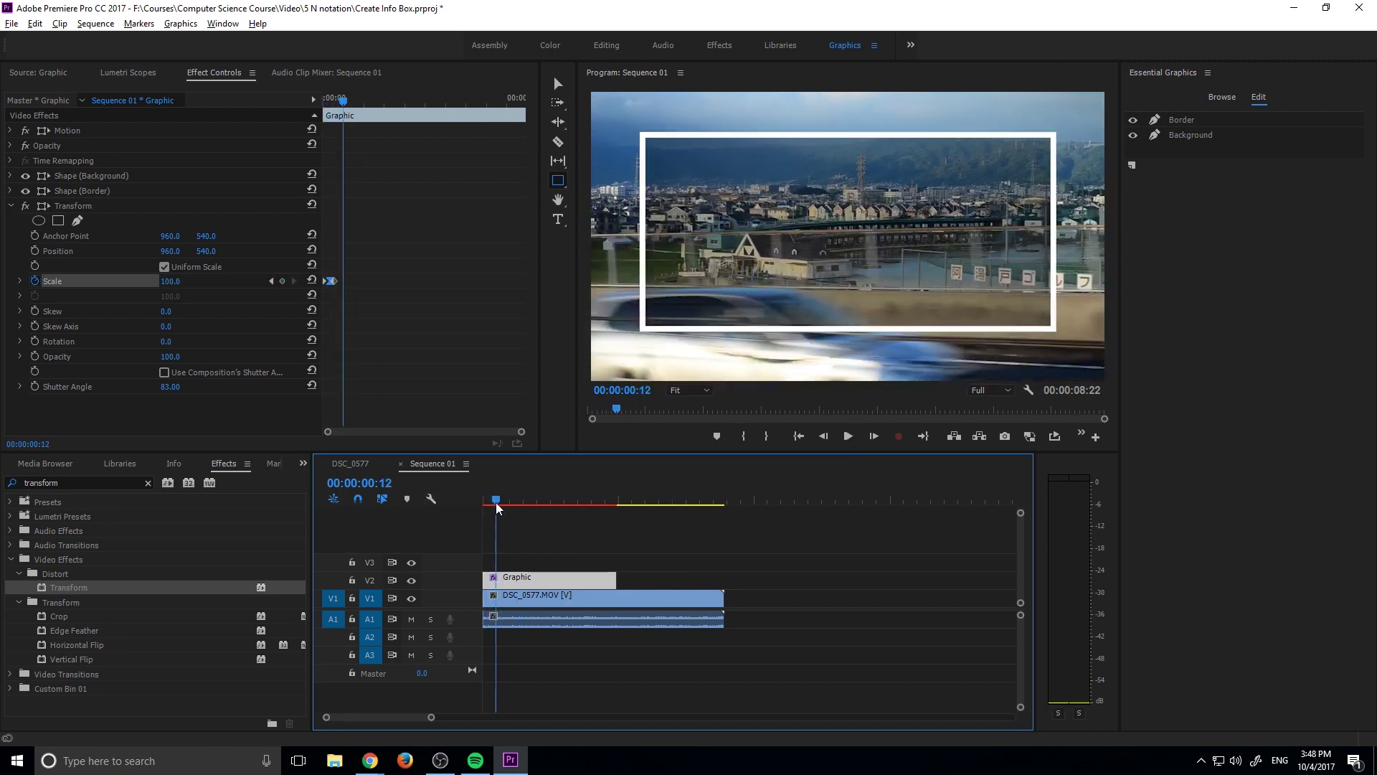
key(Home)
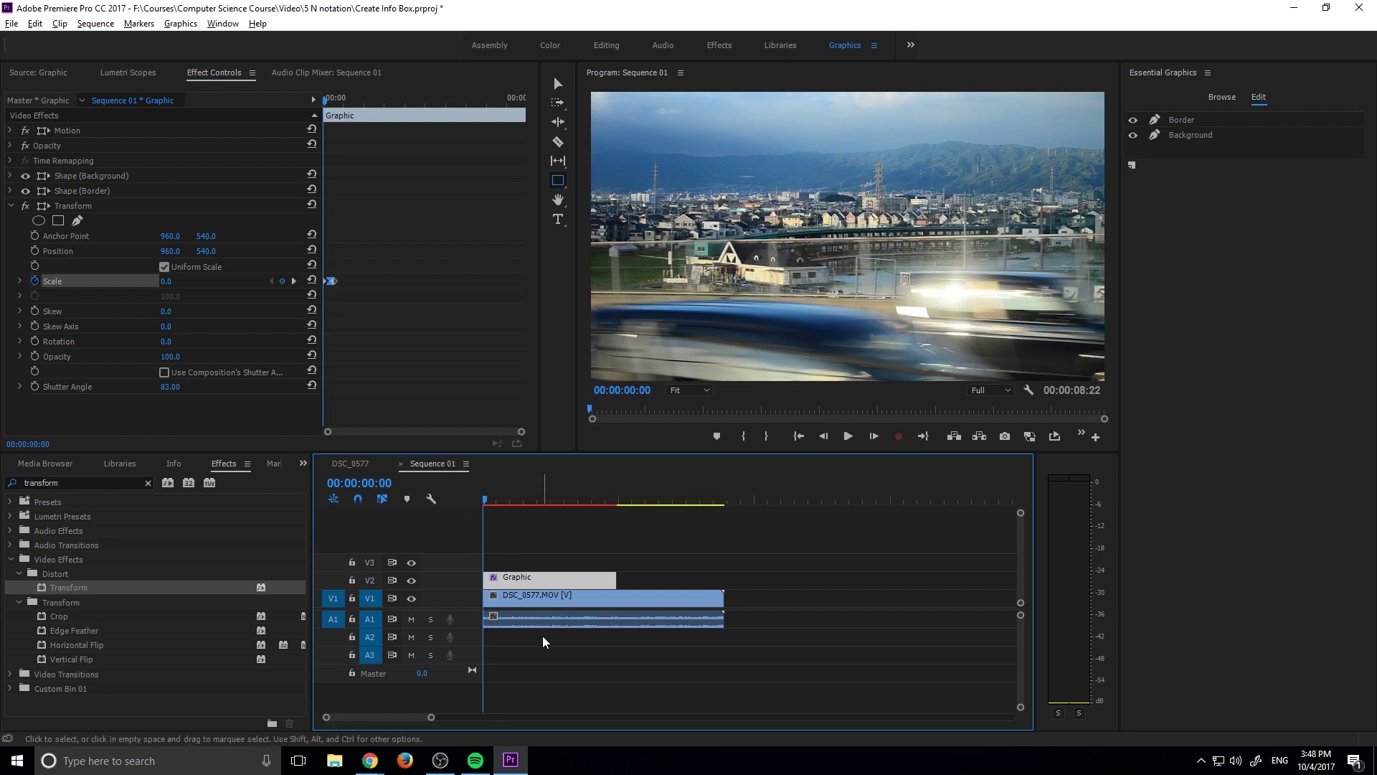
Step: Apply the Brightness & Contrast effect to the DSC_0577.MOV clip
click(567, 602)
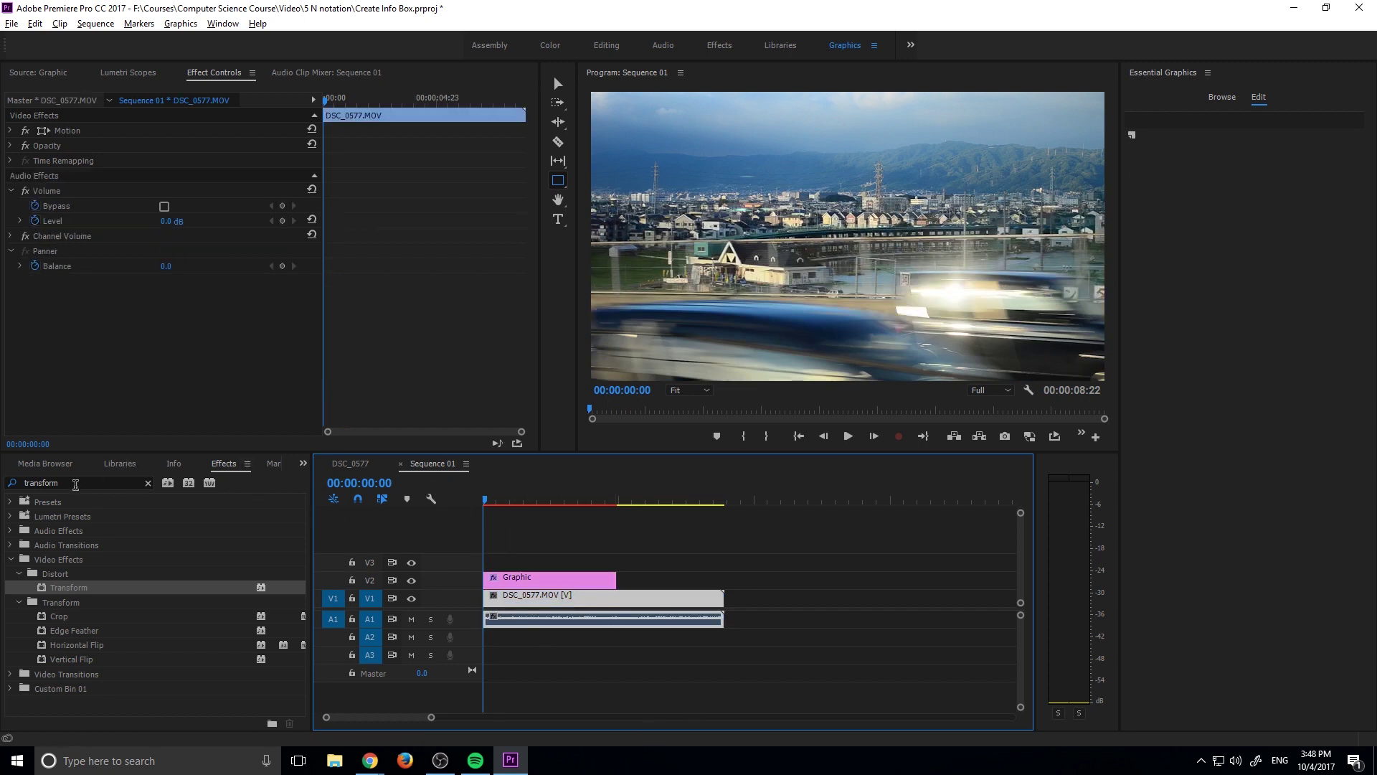
key(shift+7)
text(briu)
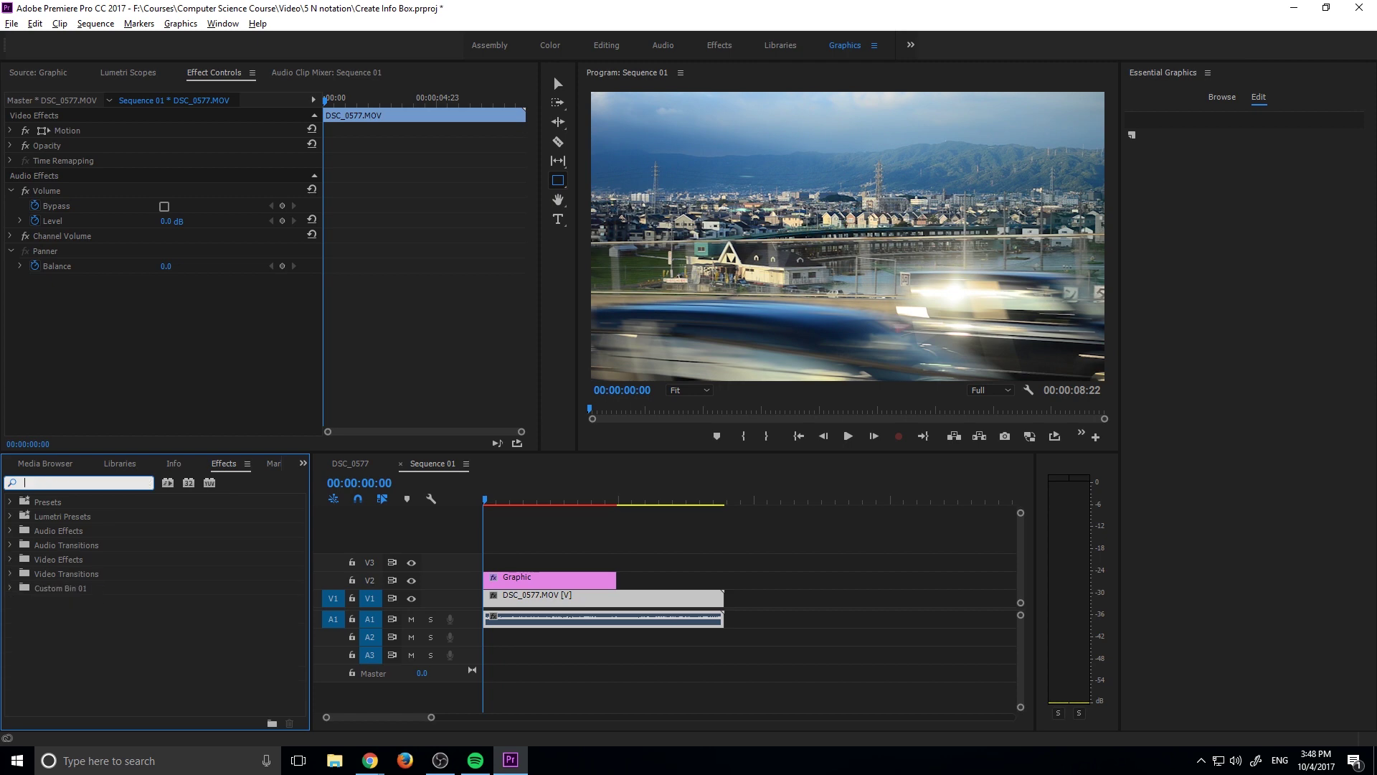
key(BackSpace)
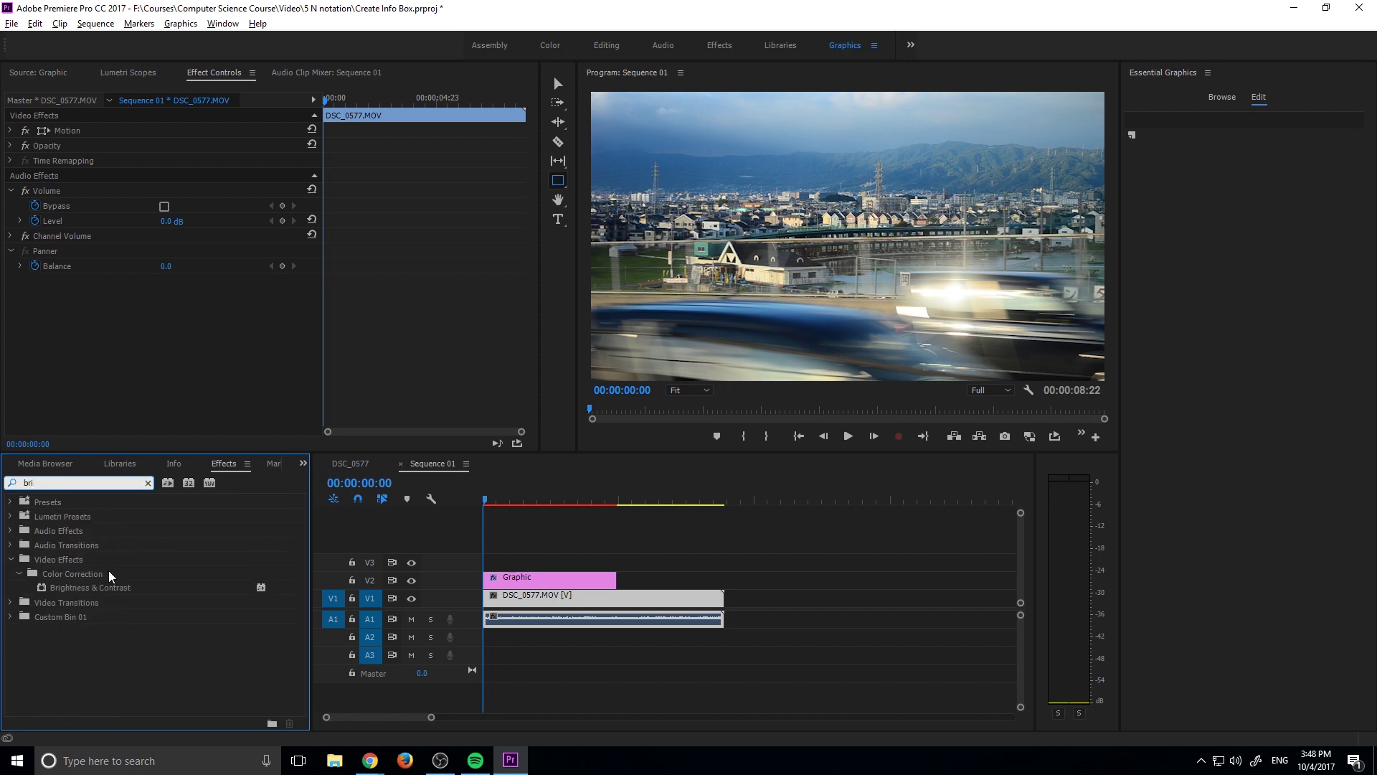
click(66, 588)
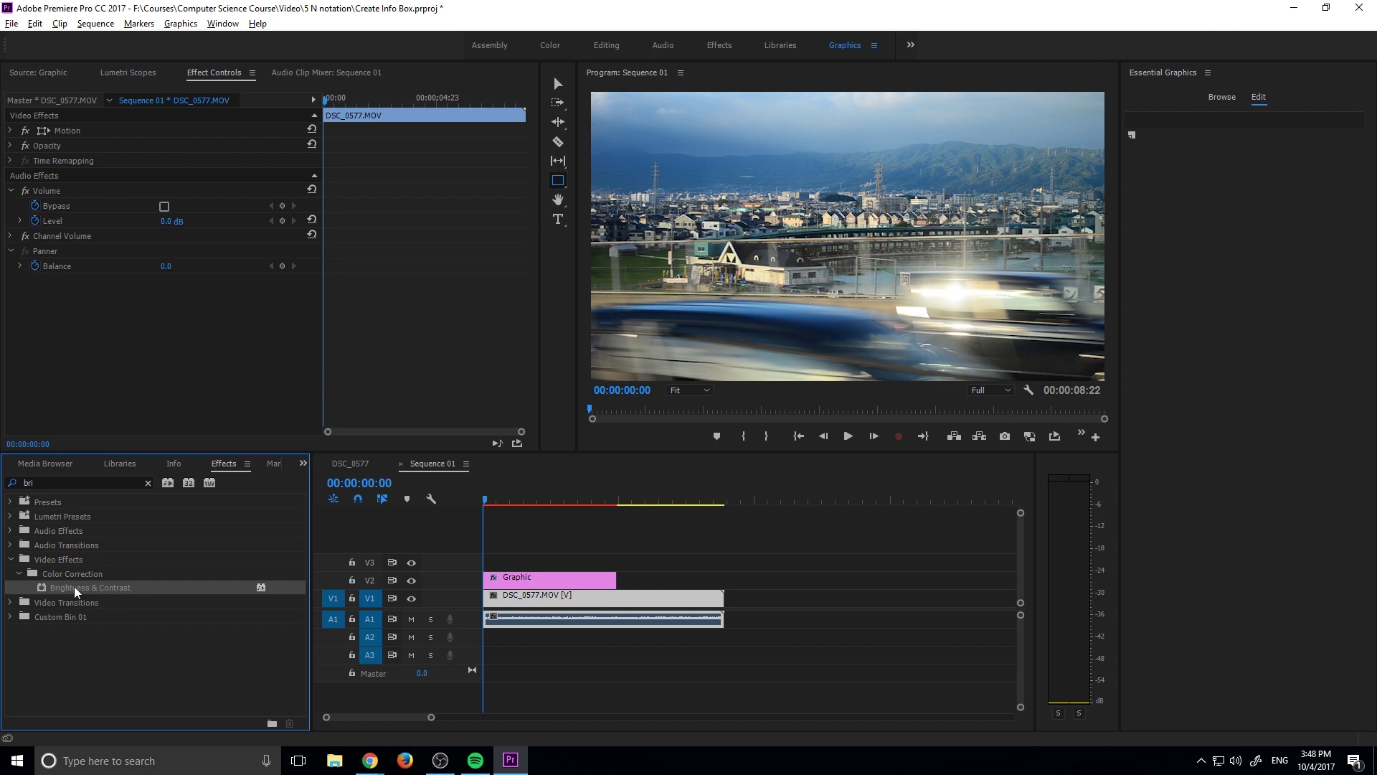
drag(78, 583, 589, 598)
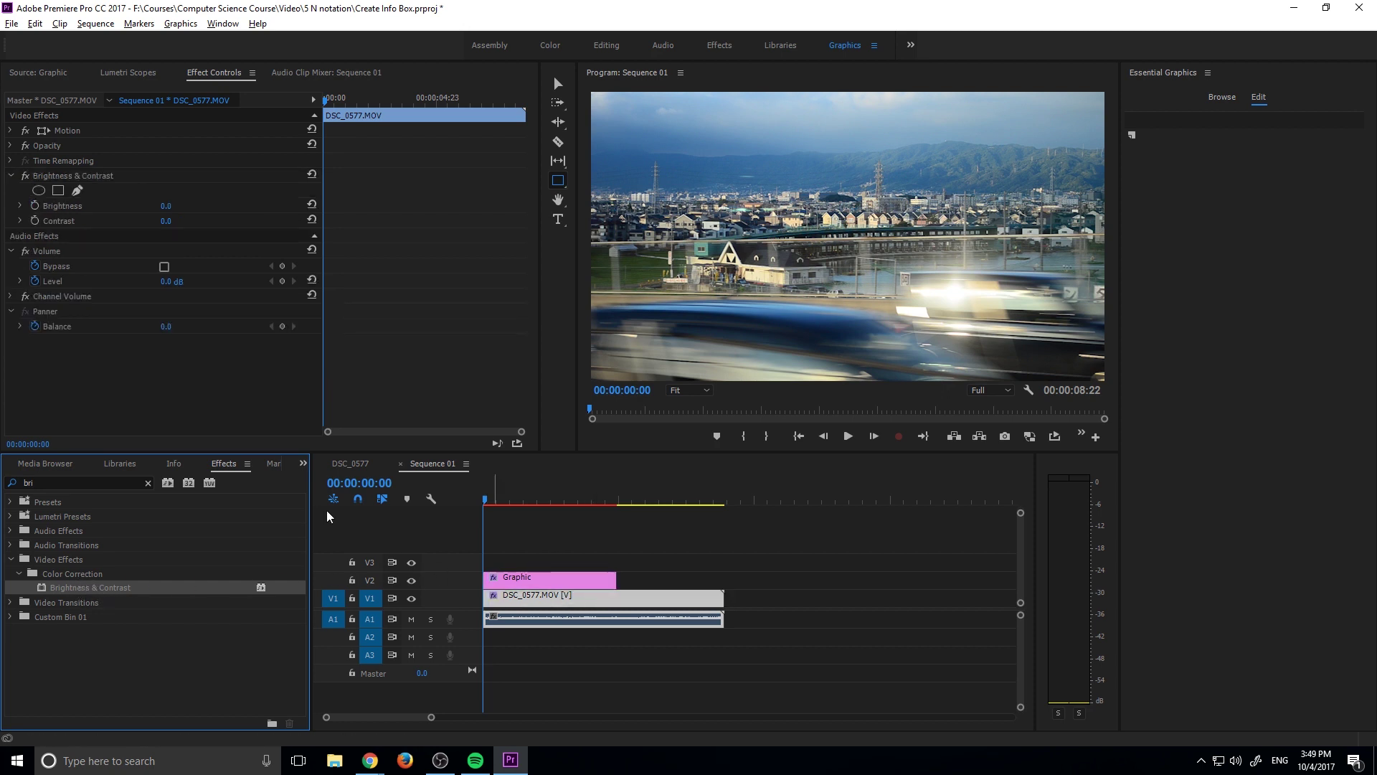
Step: Keyframe Brightness from 0.0 at the first frame to -37.0 at frame 7, then preview
click(56, 178)
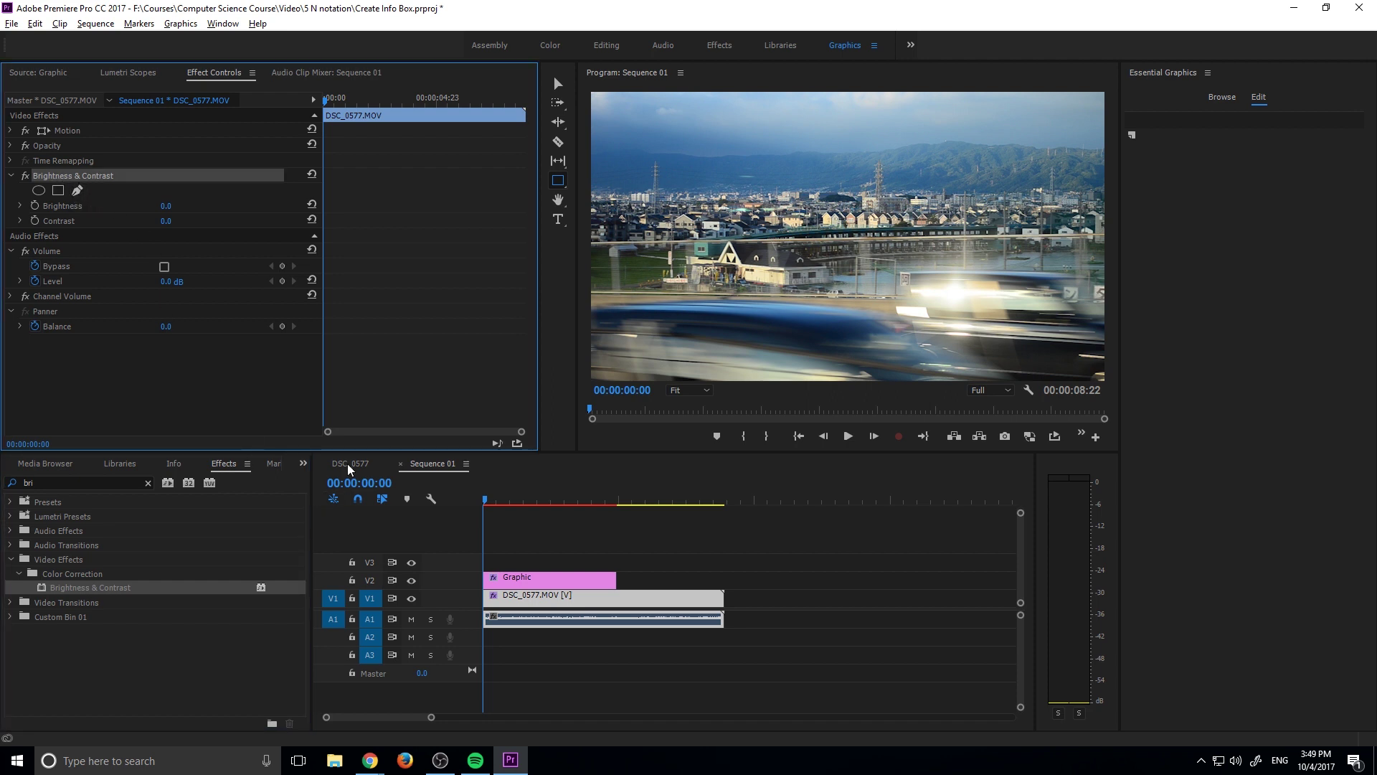
click(38, 202)
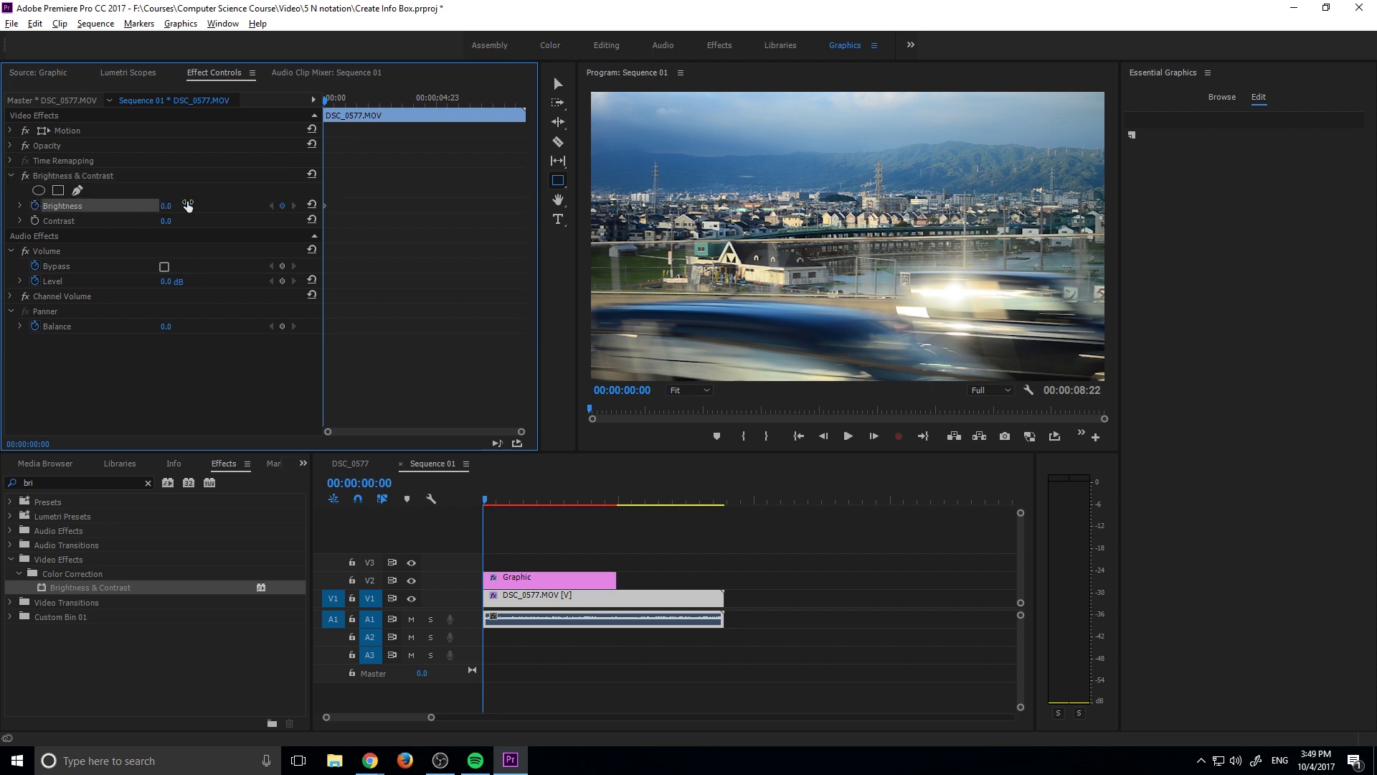
click(870, 435)
click(870, 435)
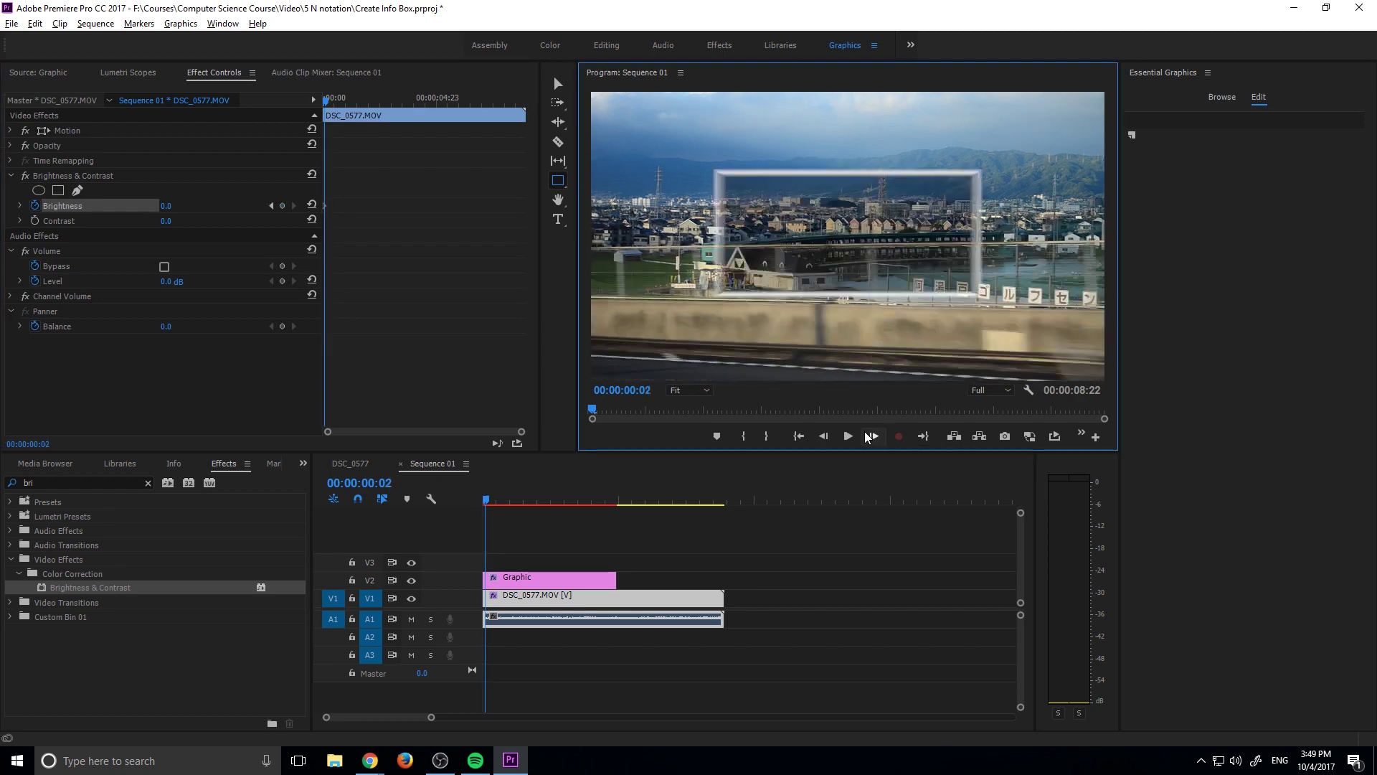
click(871, 435)
click(870, 435)
click(870, 436)
click(873, 435)
click(873, 436)
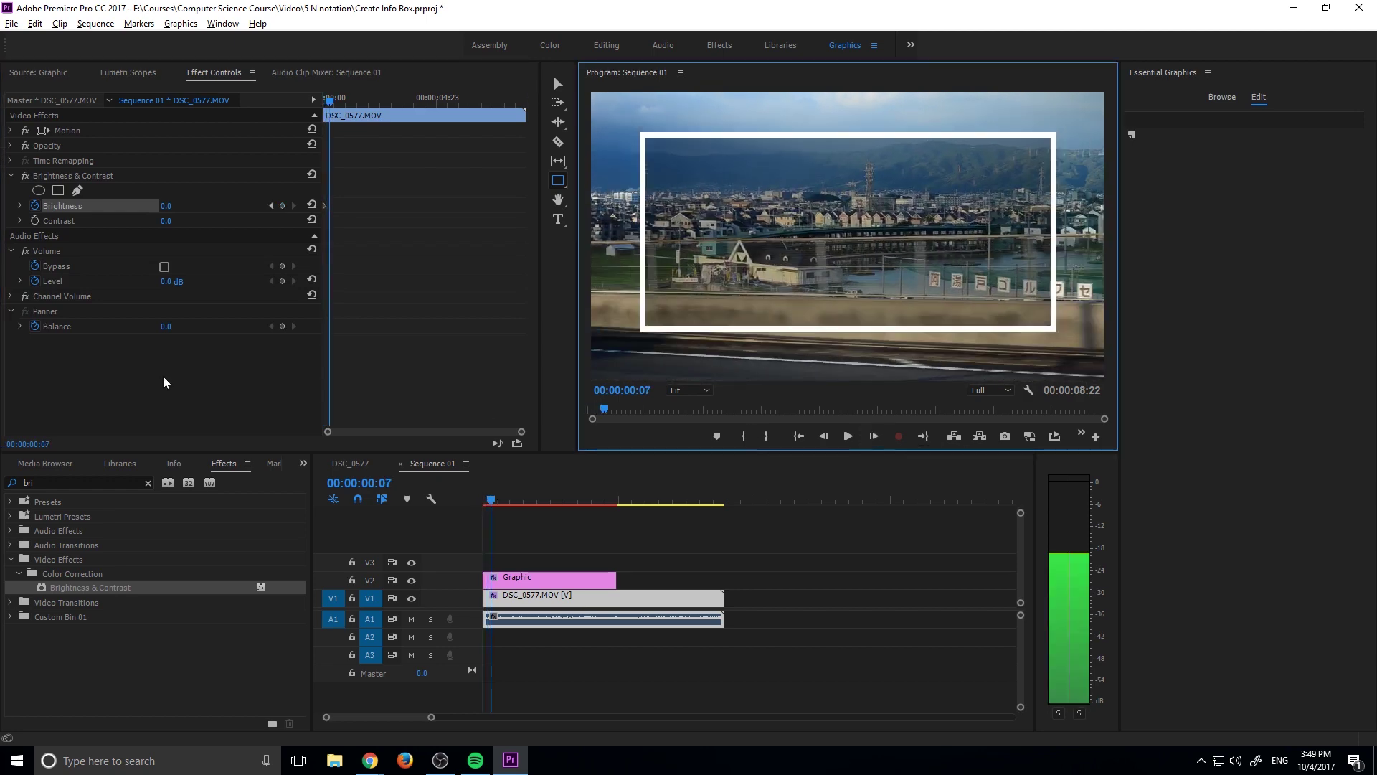
drag(166, 206, 96, 202)
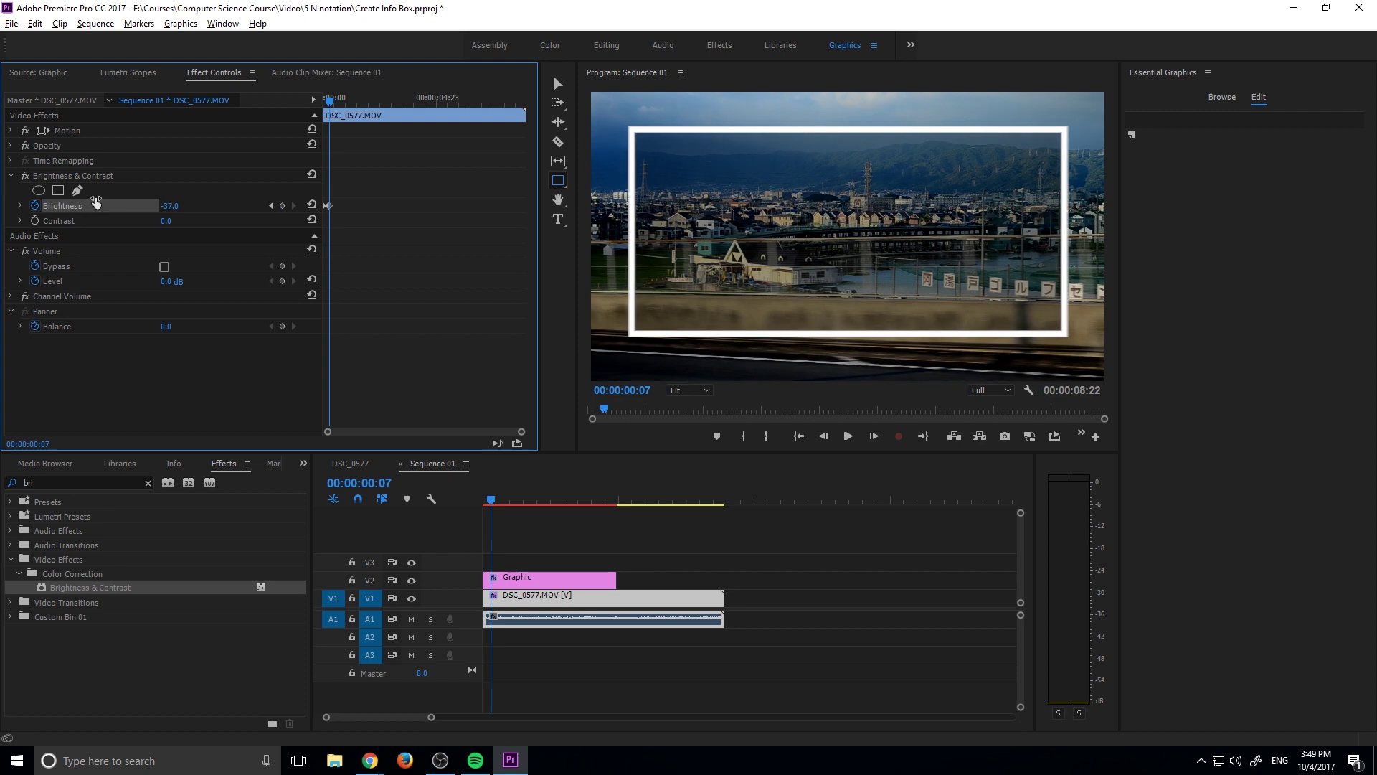
click(485, 498)
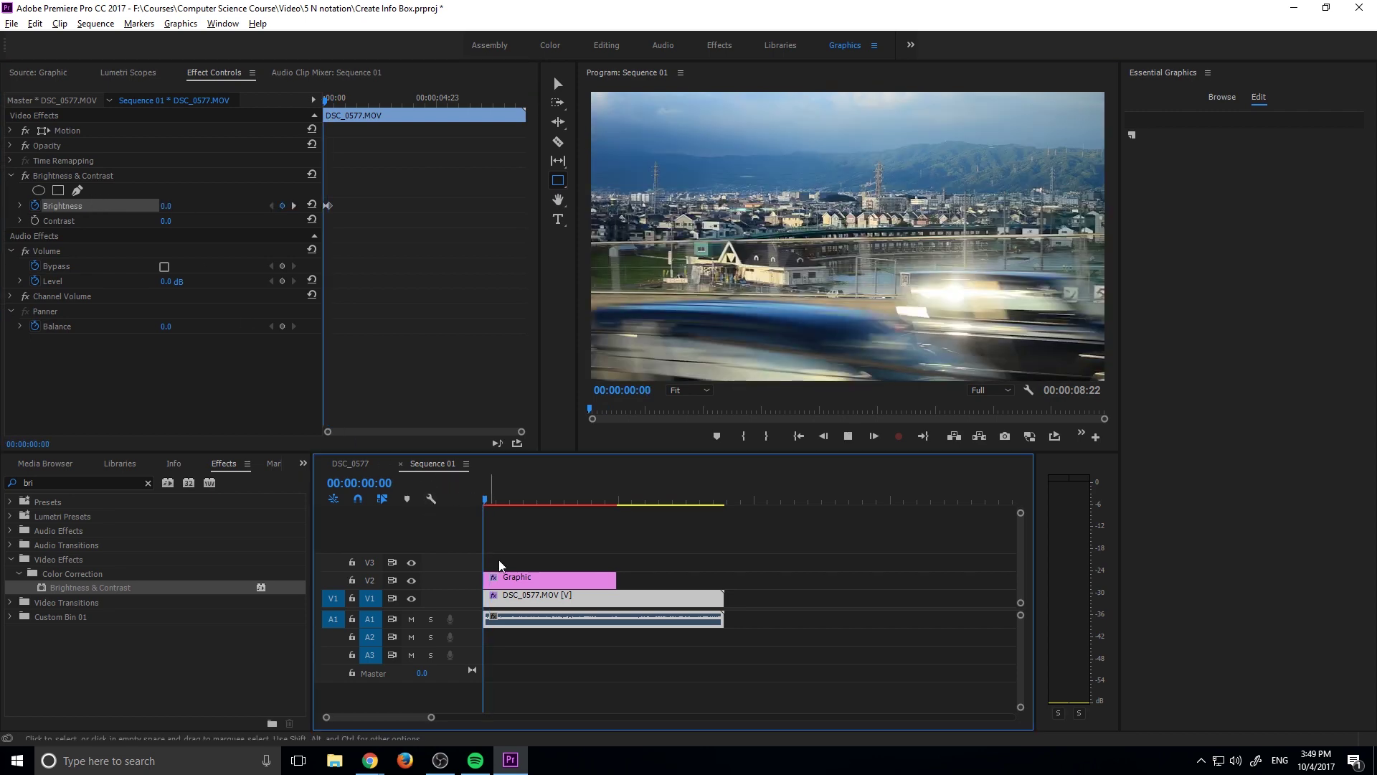
key(space)
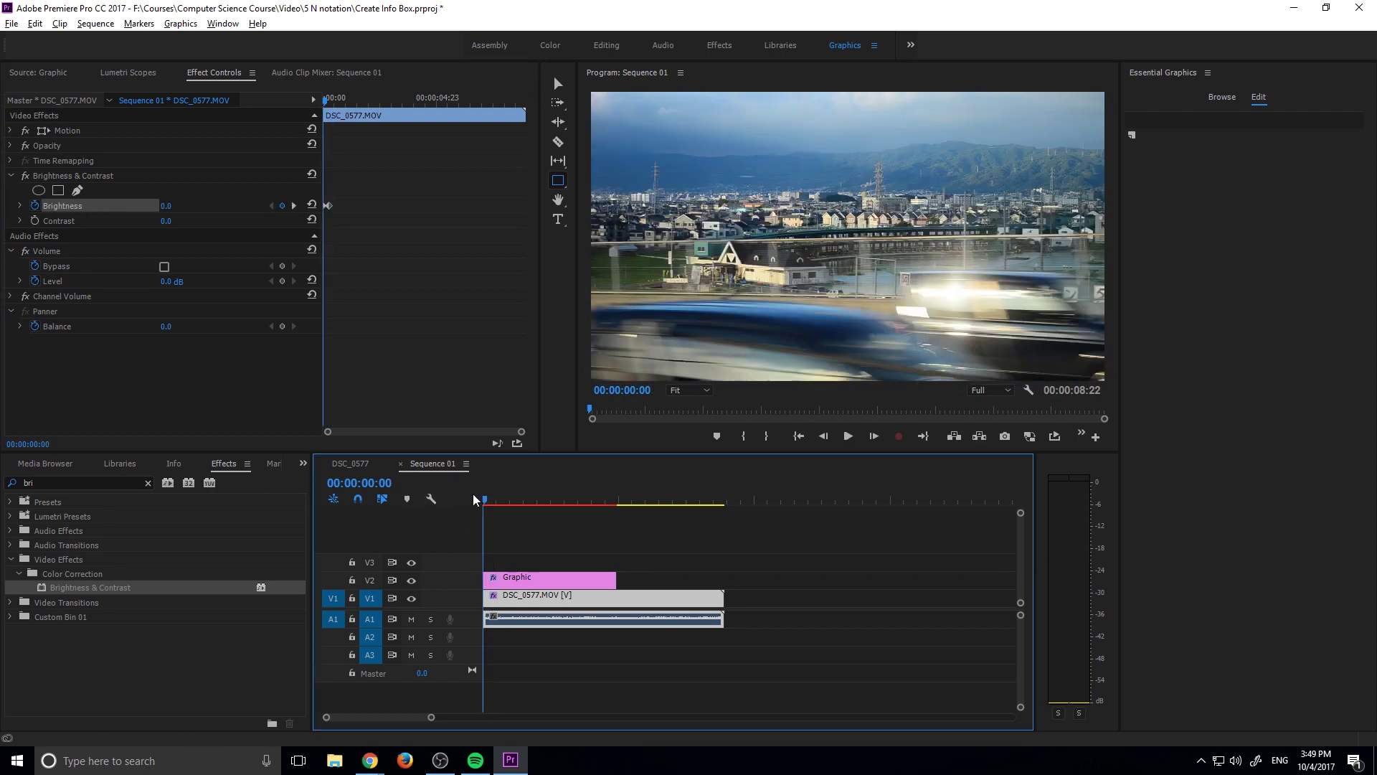
key(space)
key(space)
key(space)
key(space)
Step: Find Camera Blur under Blur & Sharpen and apply it to the DSC_0577.MOV clip
click(58, 485)
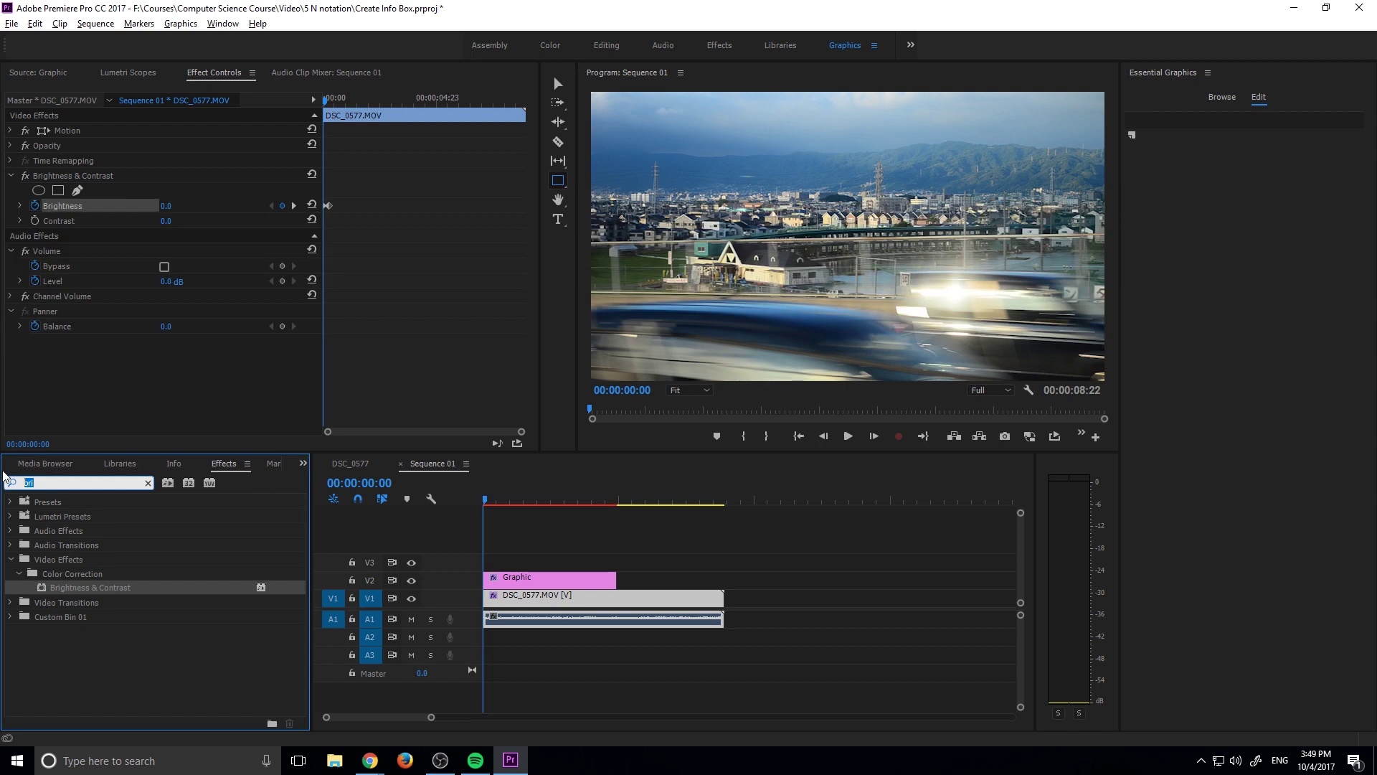
text(blur)
scroll(96, 597, down, 5)
scroll(121, 605, down, 1)
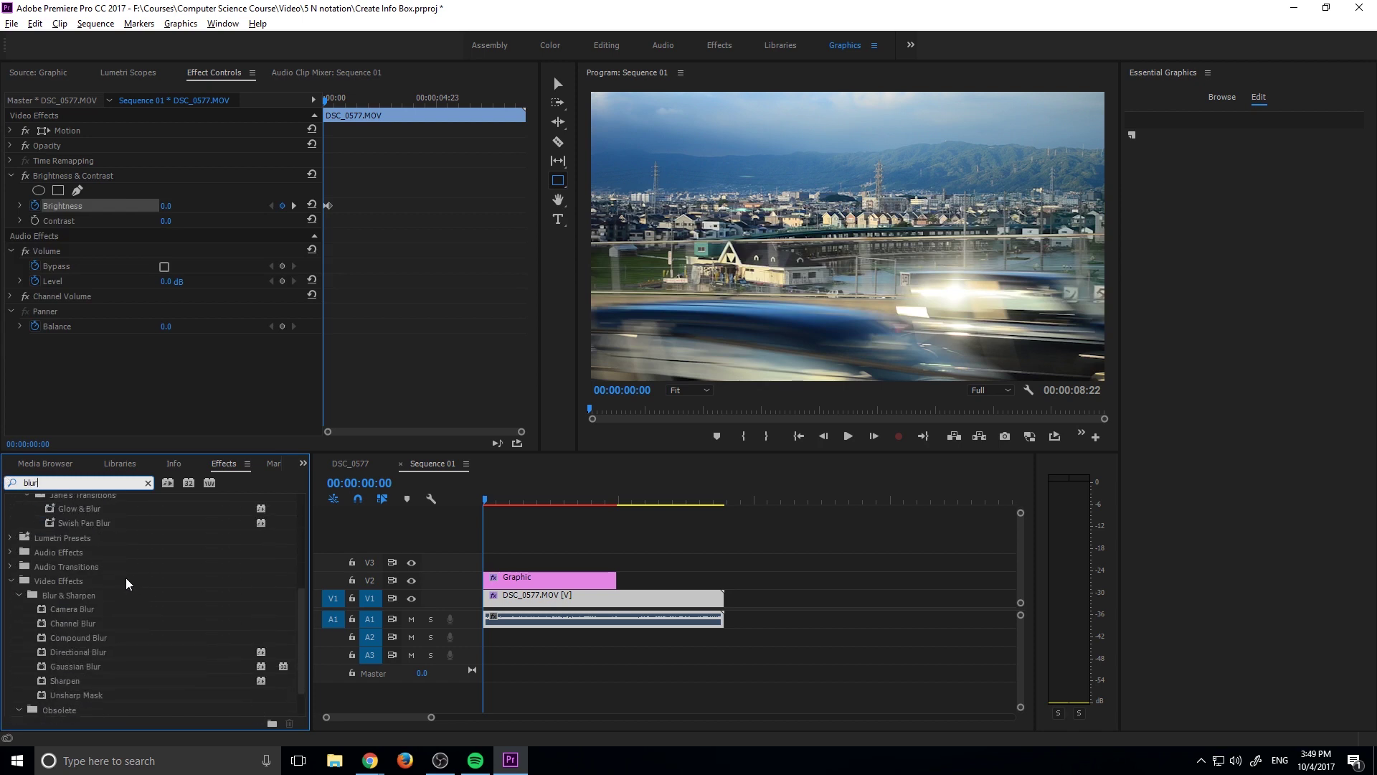
click(76, 558)
click(76, 580)
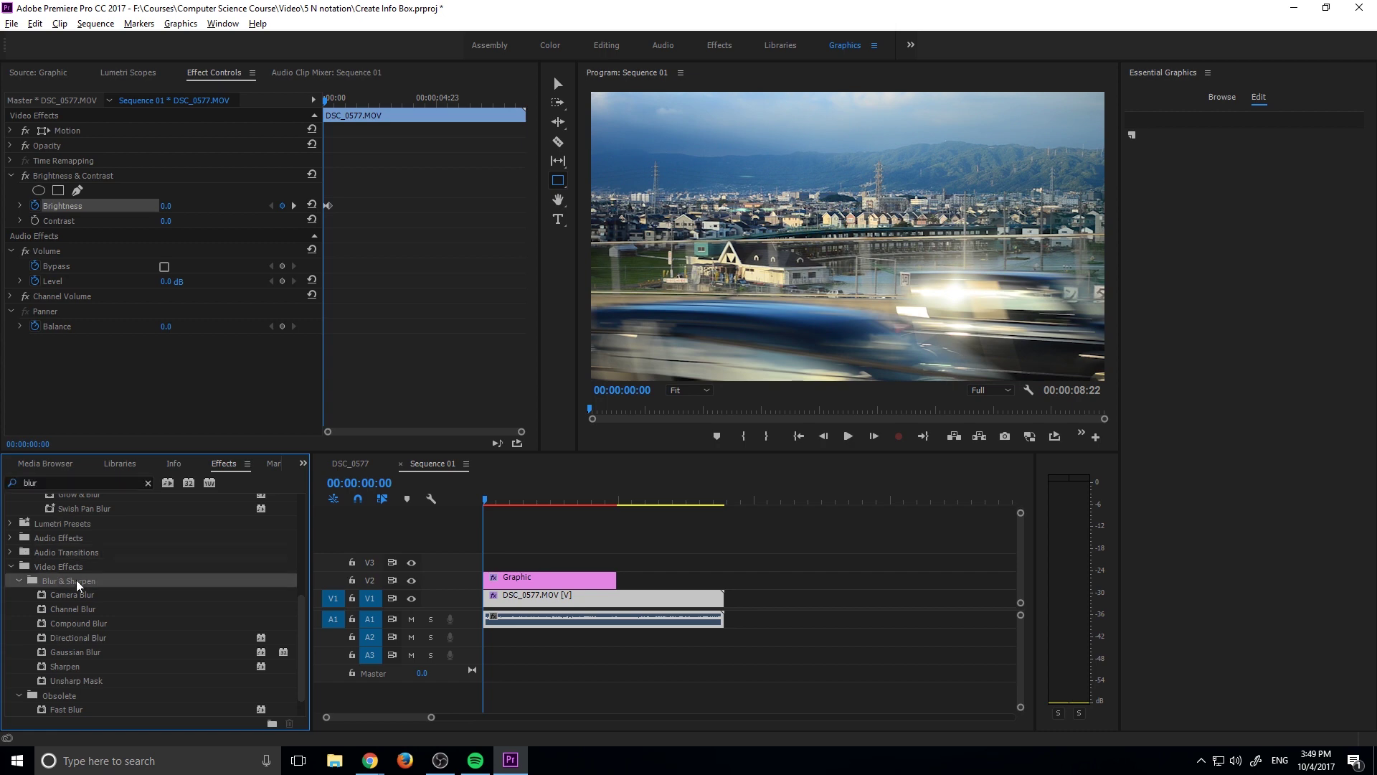
scroll(75, 580, down, 1)
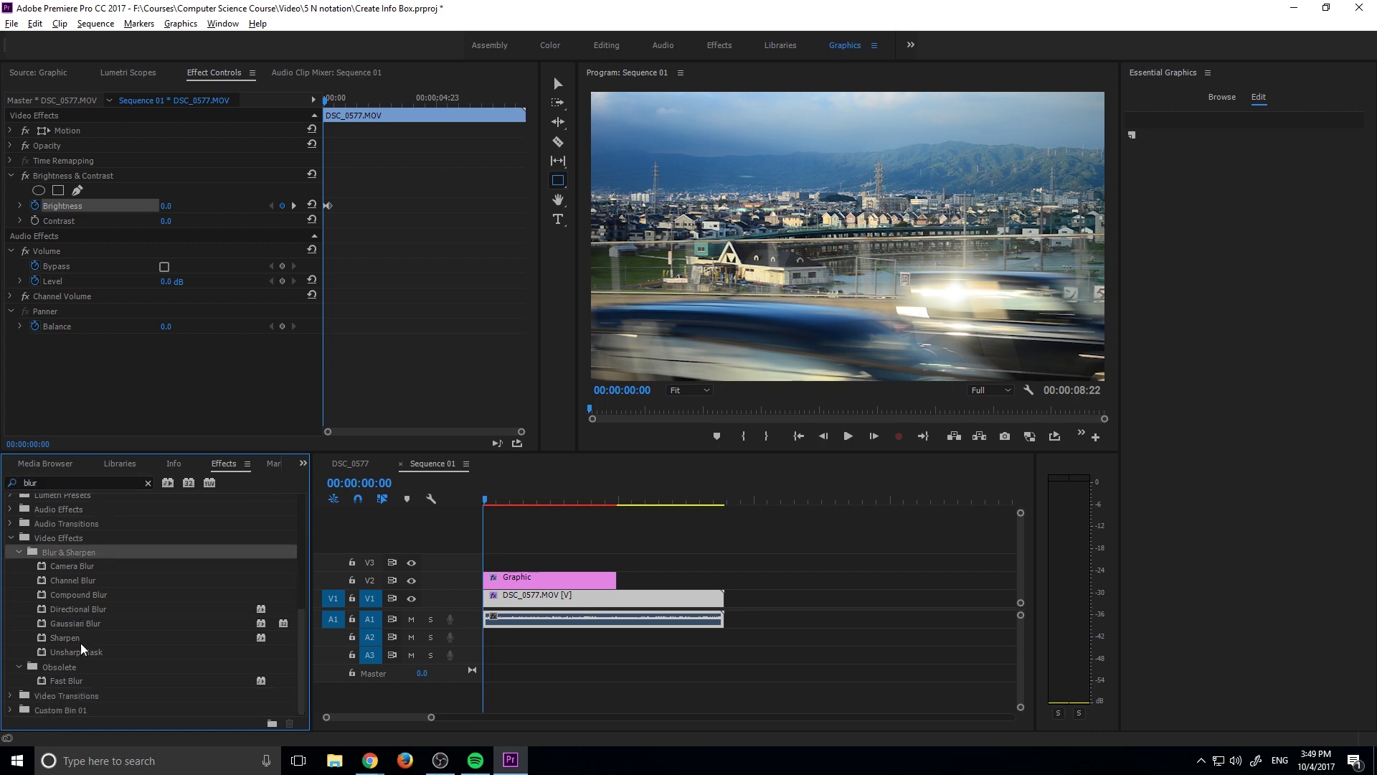
click(46, 569)
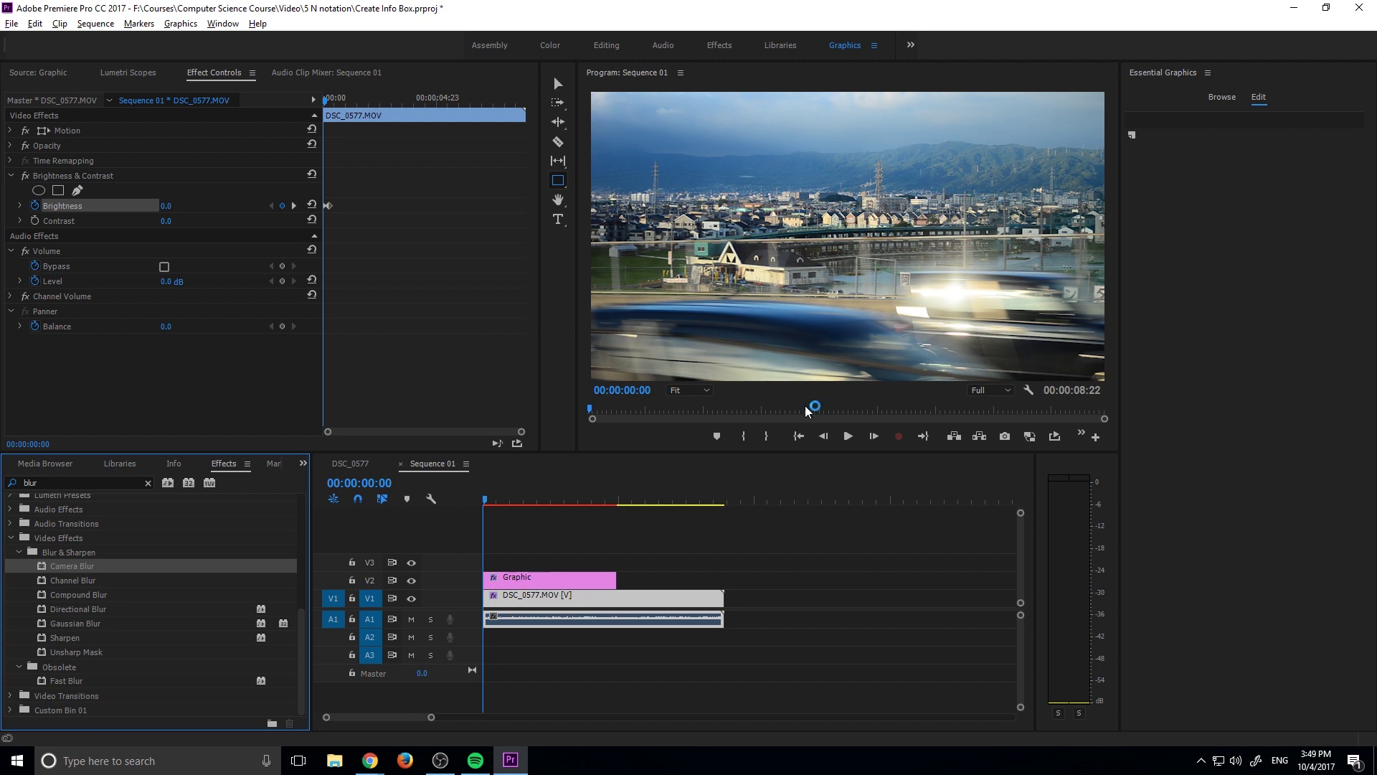
drag(110, 566, 544, 601)
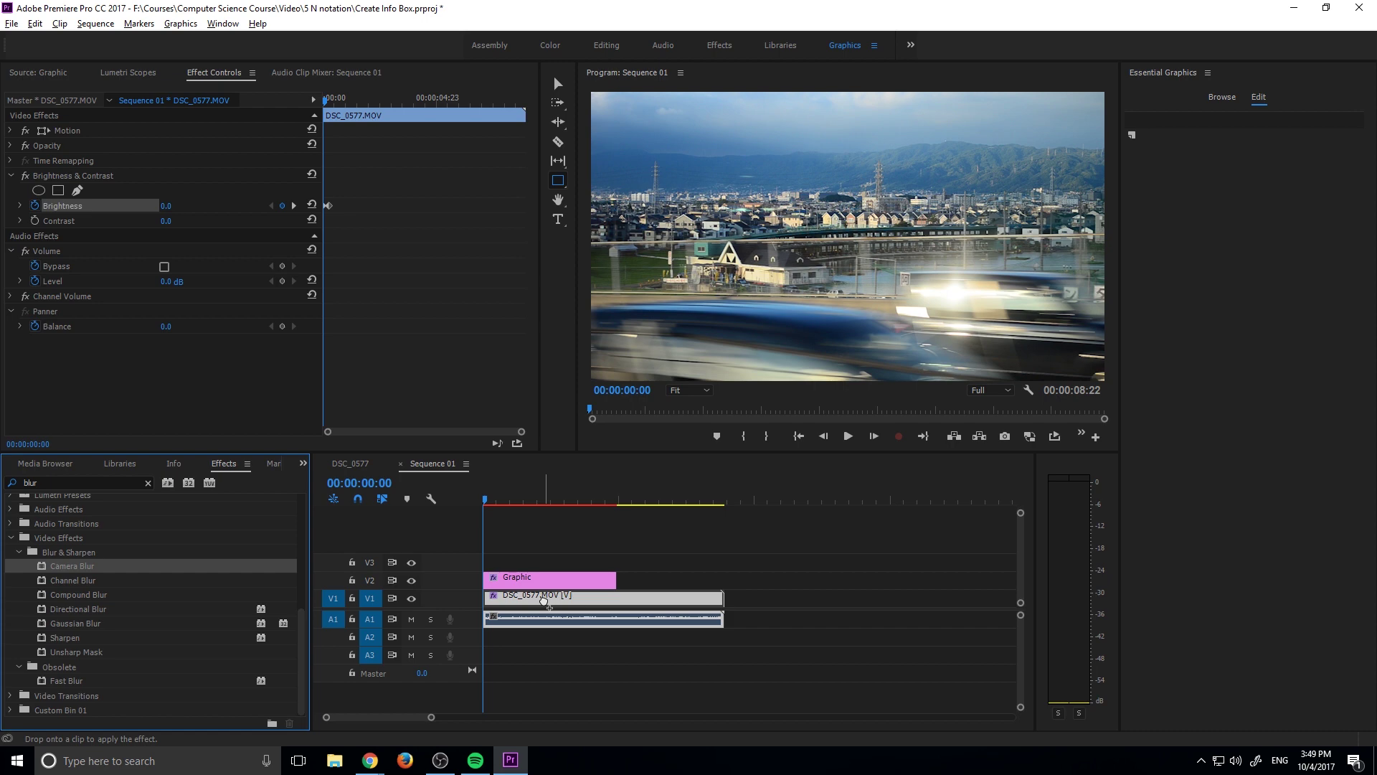
drag(544, 602, 544, 601)
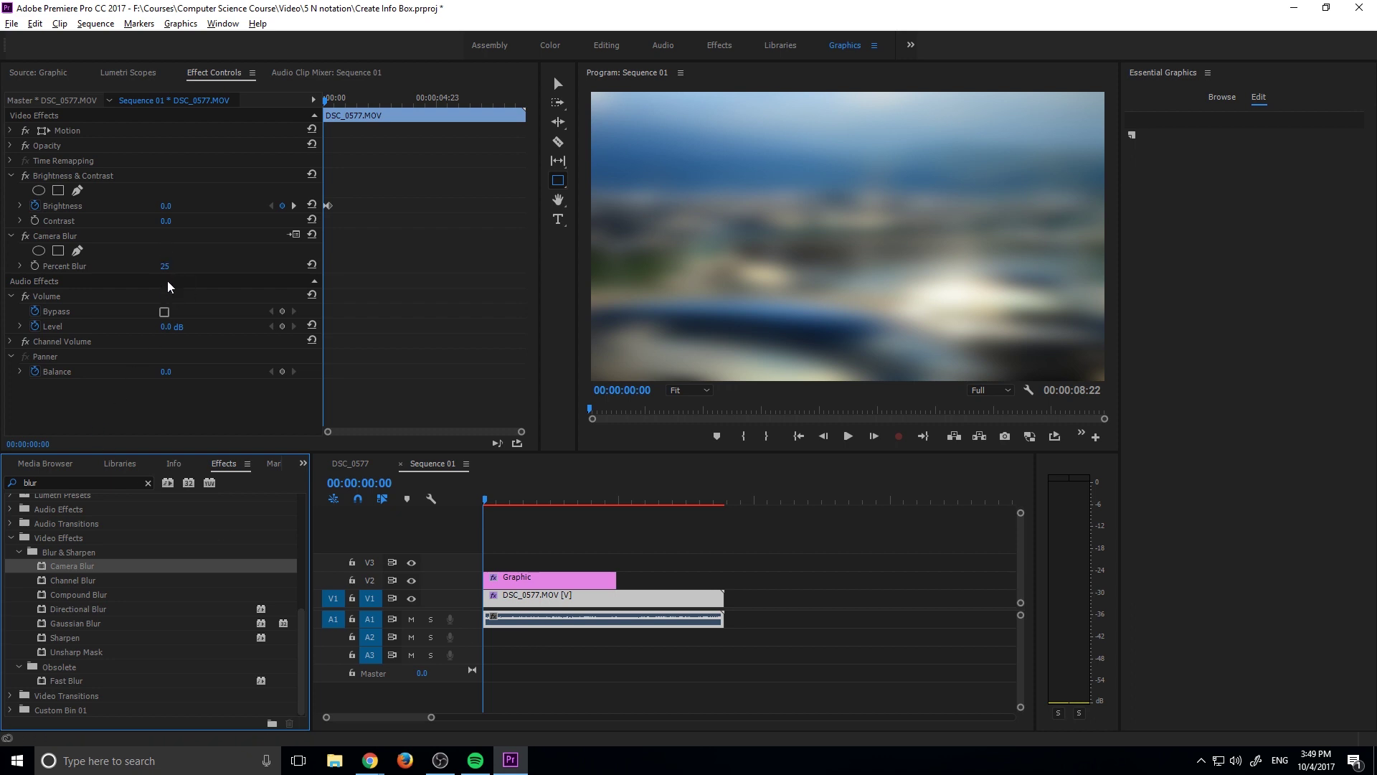
Step: Keyframe Camera Blur's Percent Blur from 0 at the first frame to 7 at frame 7
drag(165, 266, 86, 267)
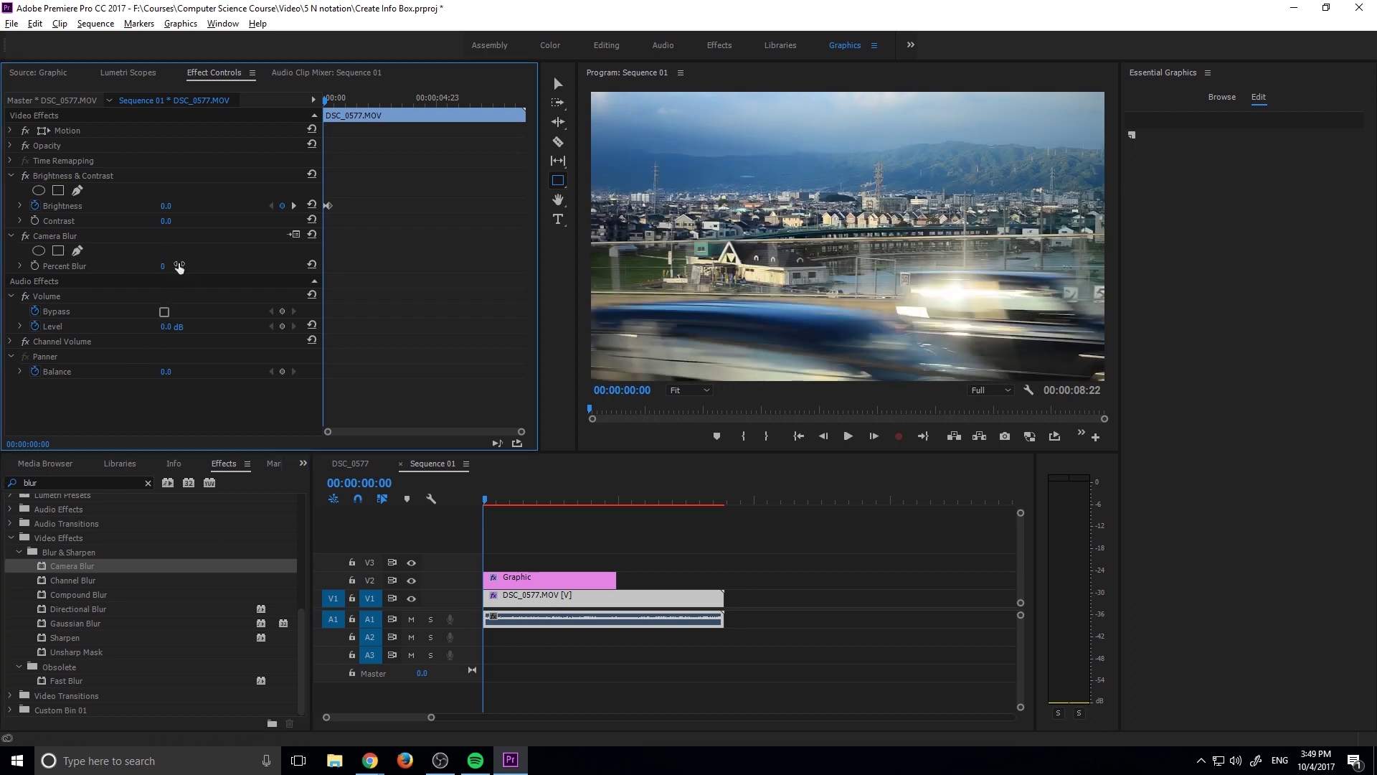
click(35, 266)
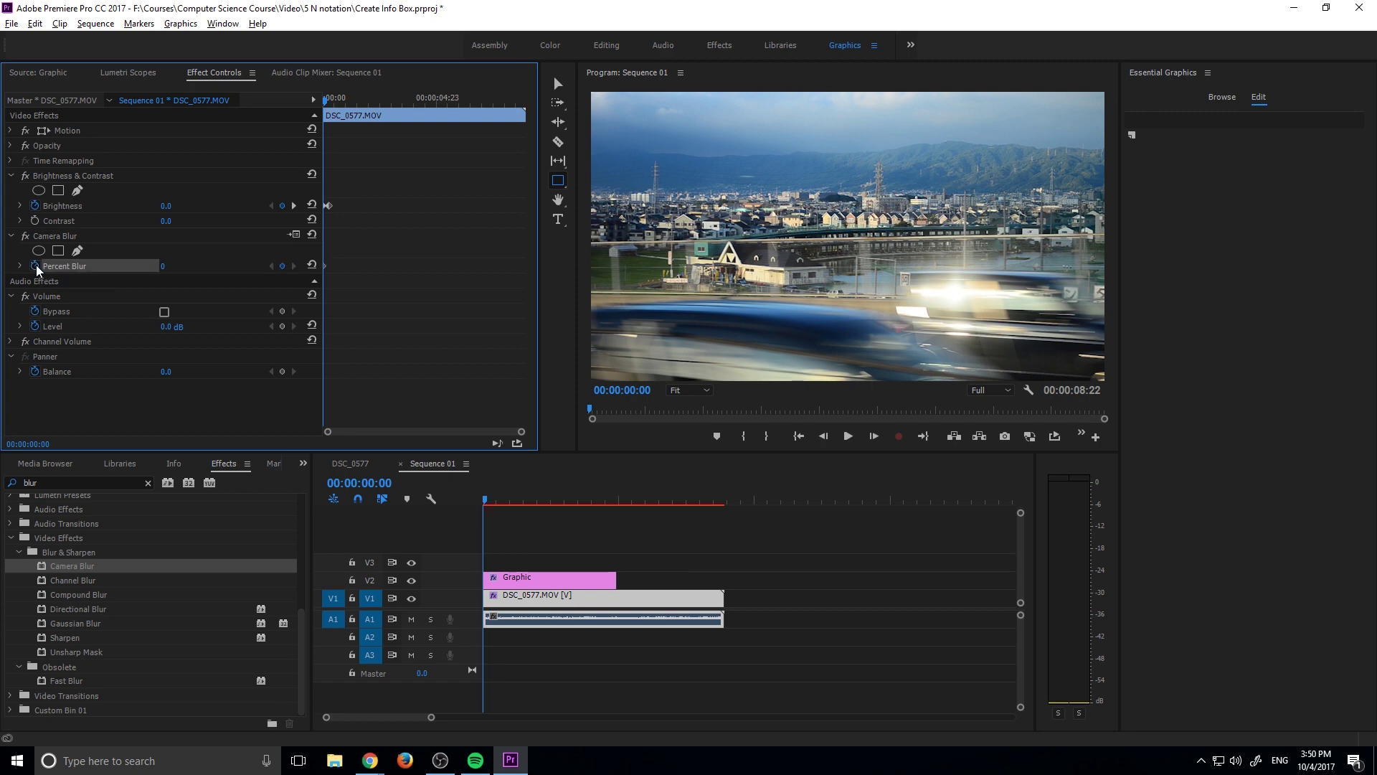
click(876, 437)
click(875, 437)
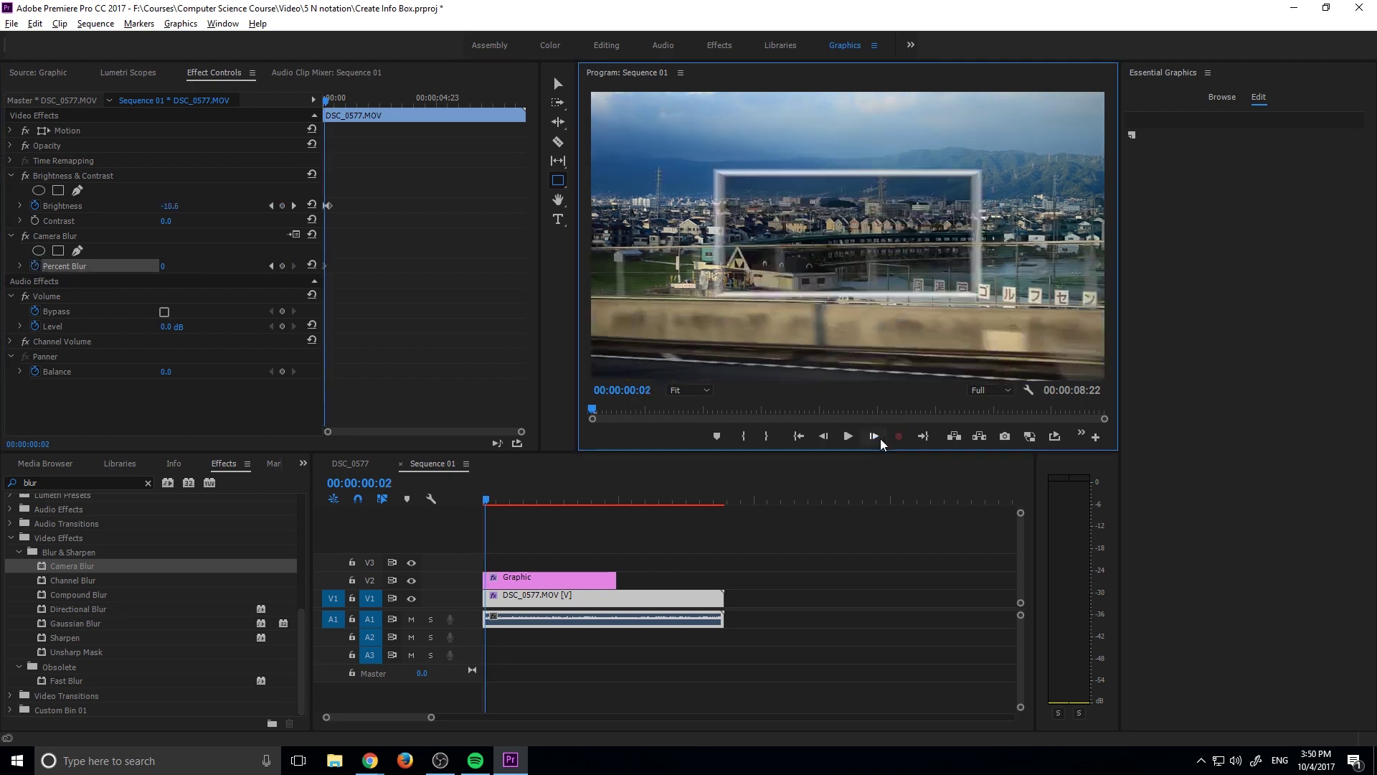
click(875, 437)
click(875, 437)
click(876, 437)
click(875, 437)
click(875, 437)
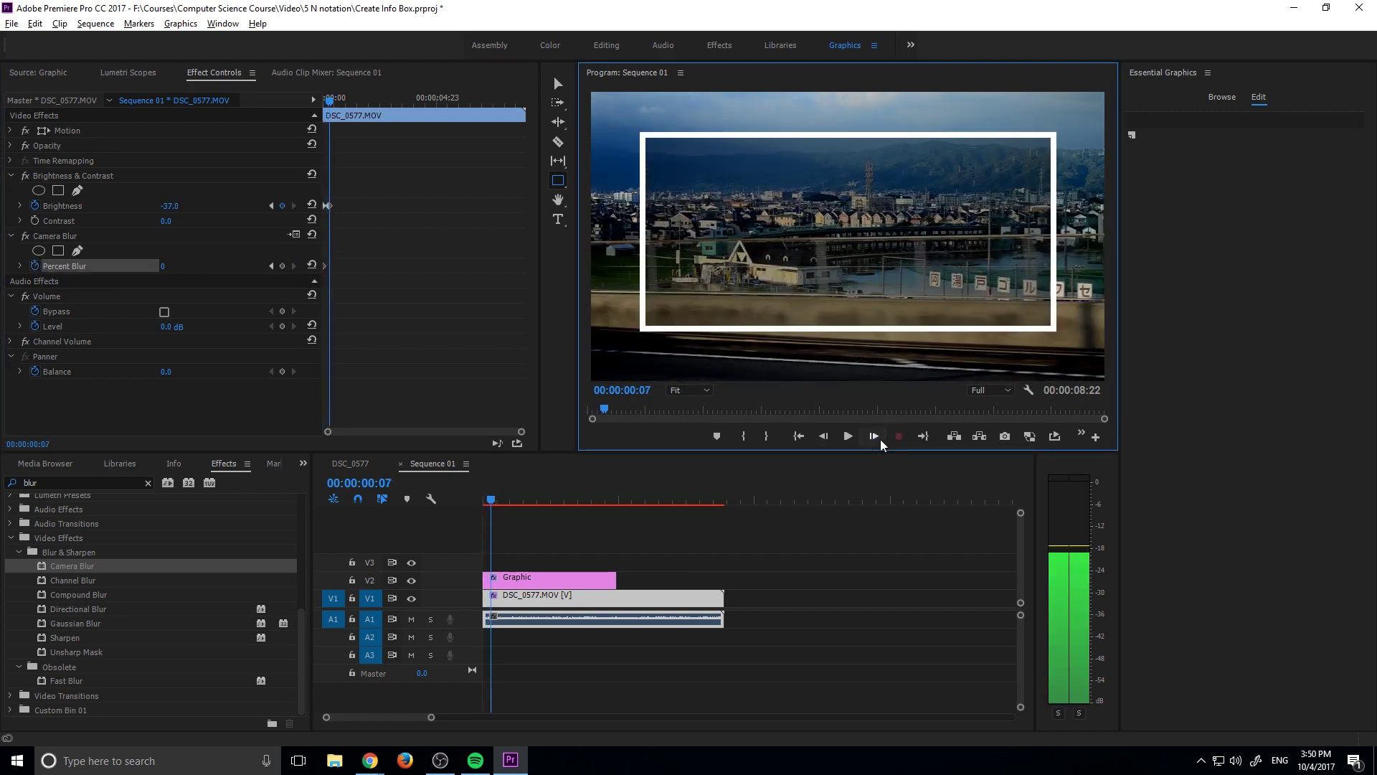
click(164, 266)
drag(164, 266, 166, 265)
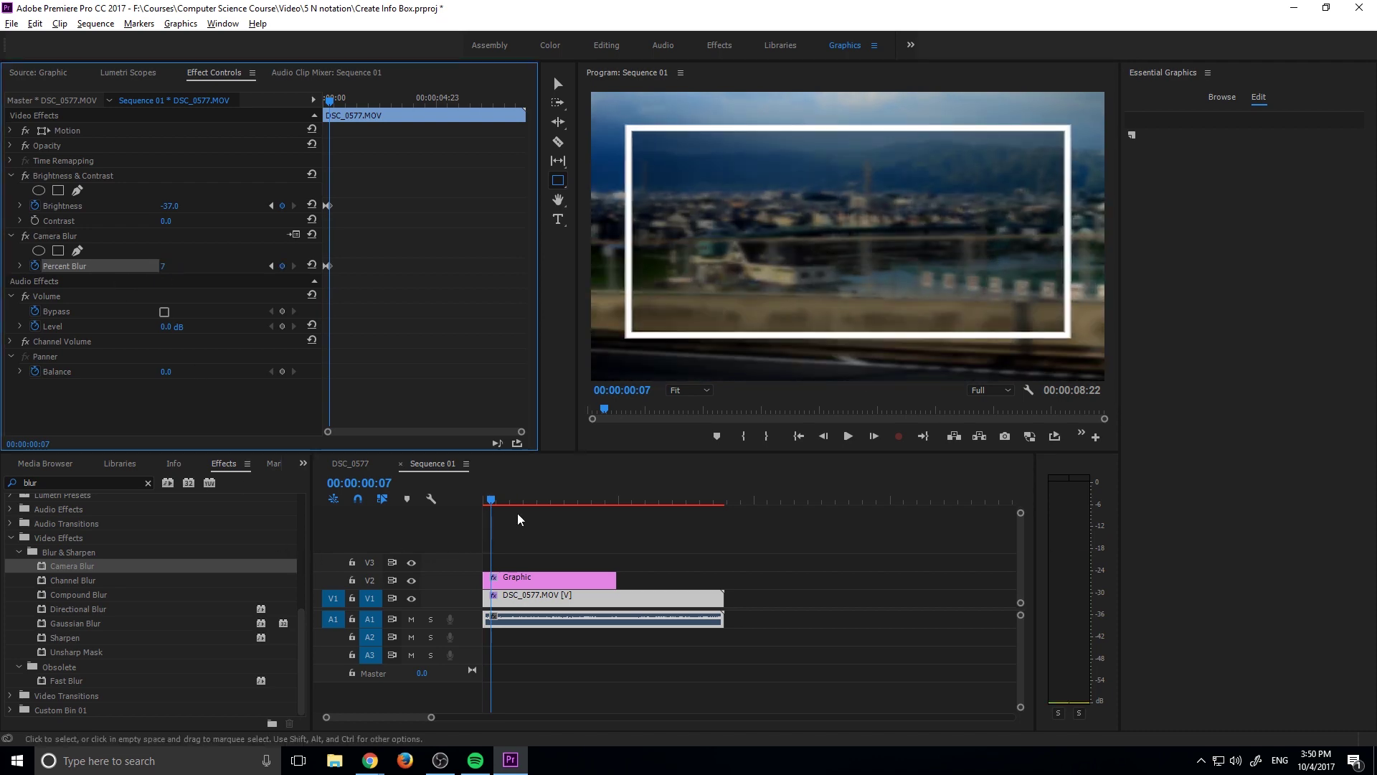
Step: Preview the blurring footage and the white box from the sequence start
click(463, 478)
key(Home)
key(space)
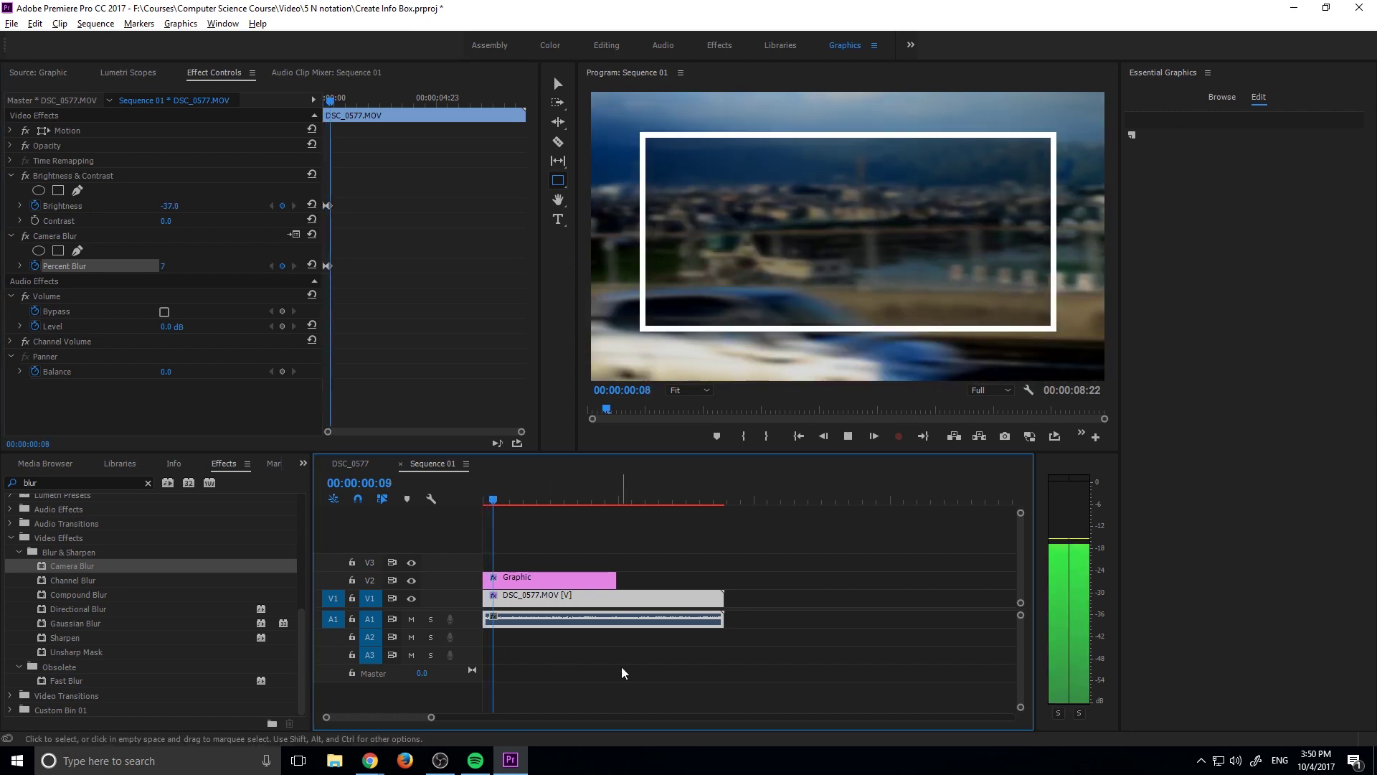
key(Home)
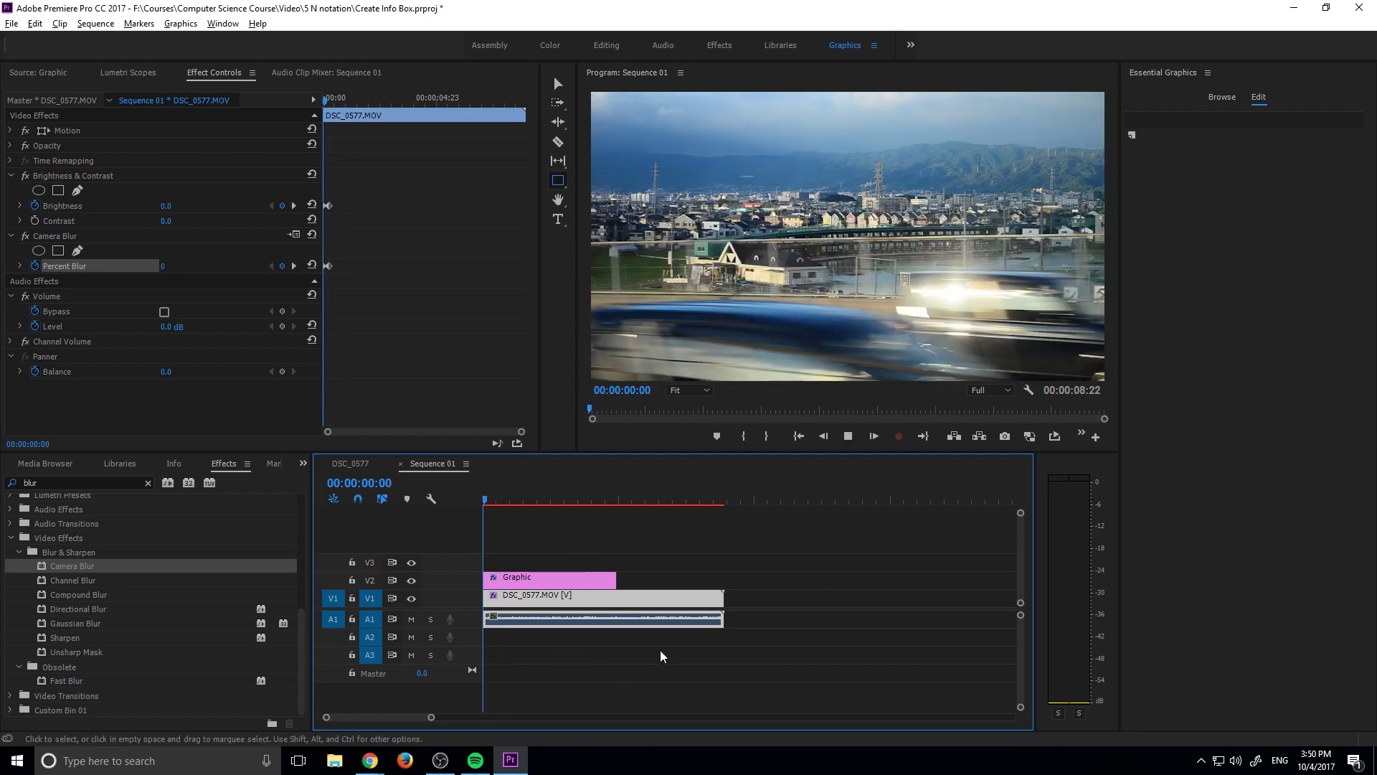
key(space)
key(space)
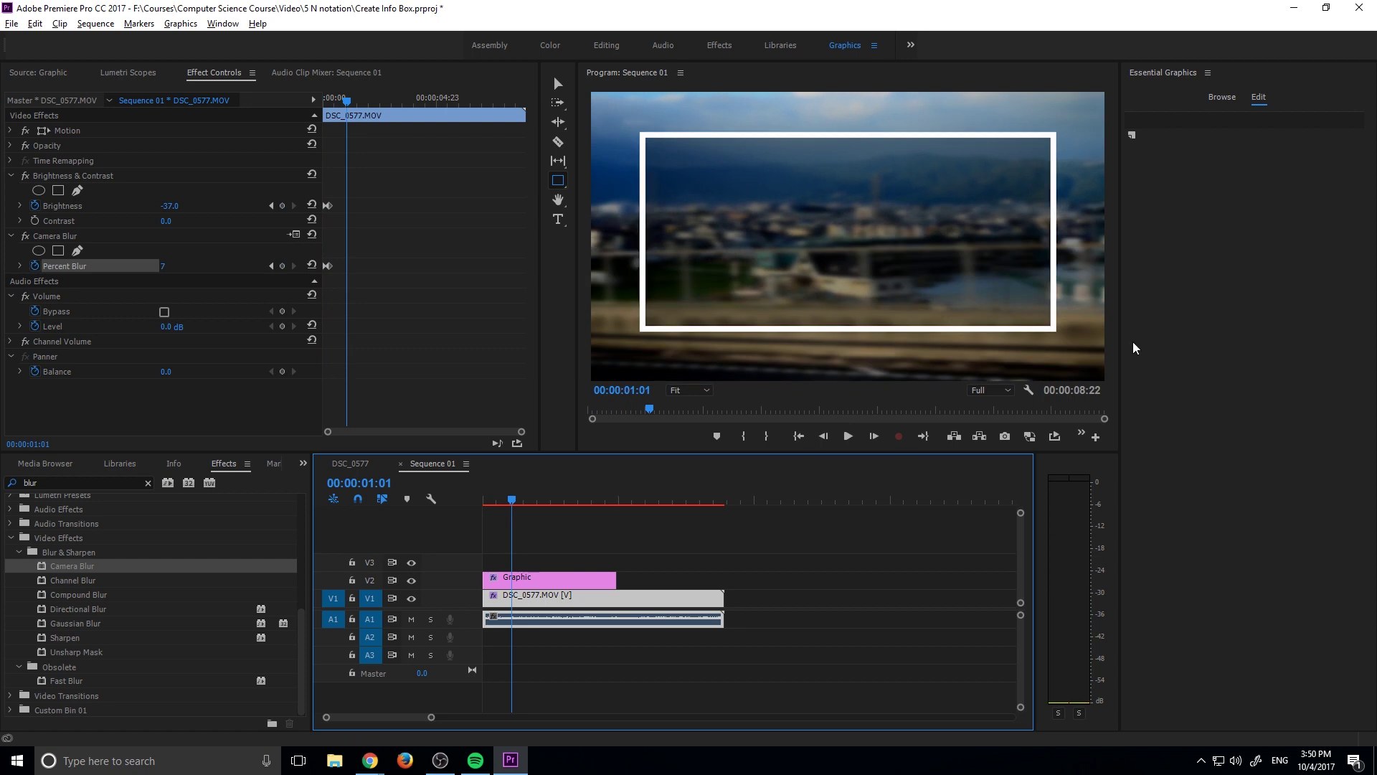
key(Home)
key(space)
key(space)
key(Home)
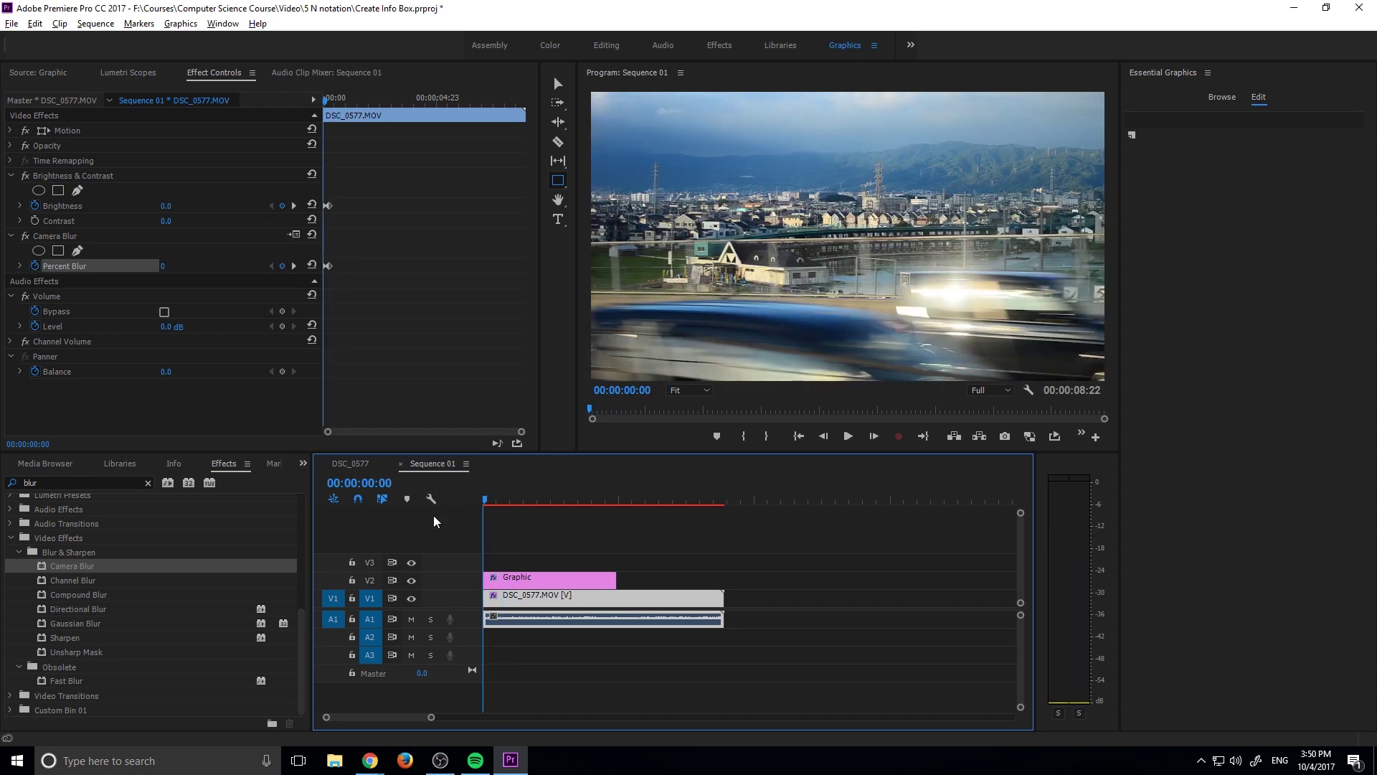
Step: With the Graphic clip at 00:00:01:11, draw a paragraph text box inside the border
click(574, 580)
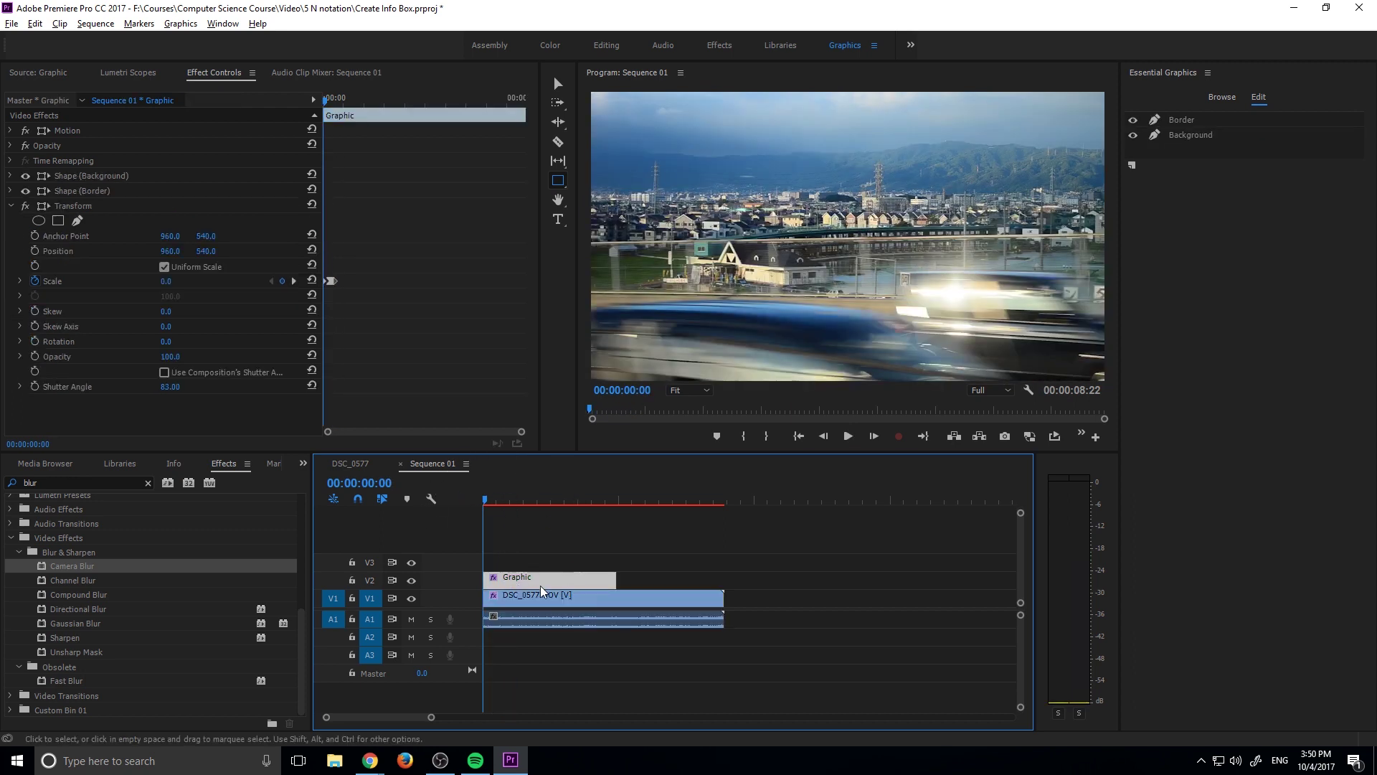
click(524, 502)
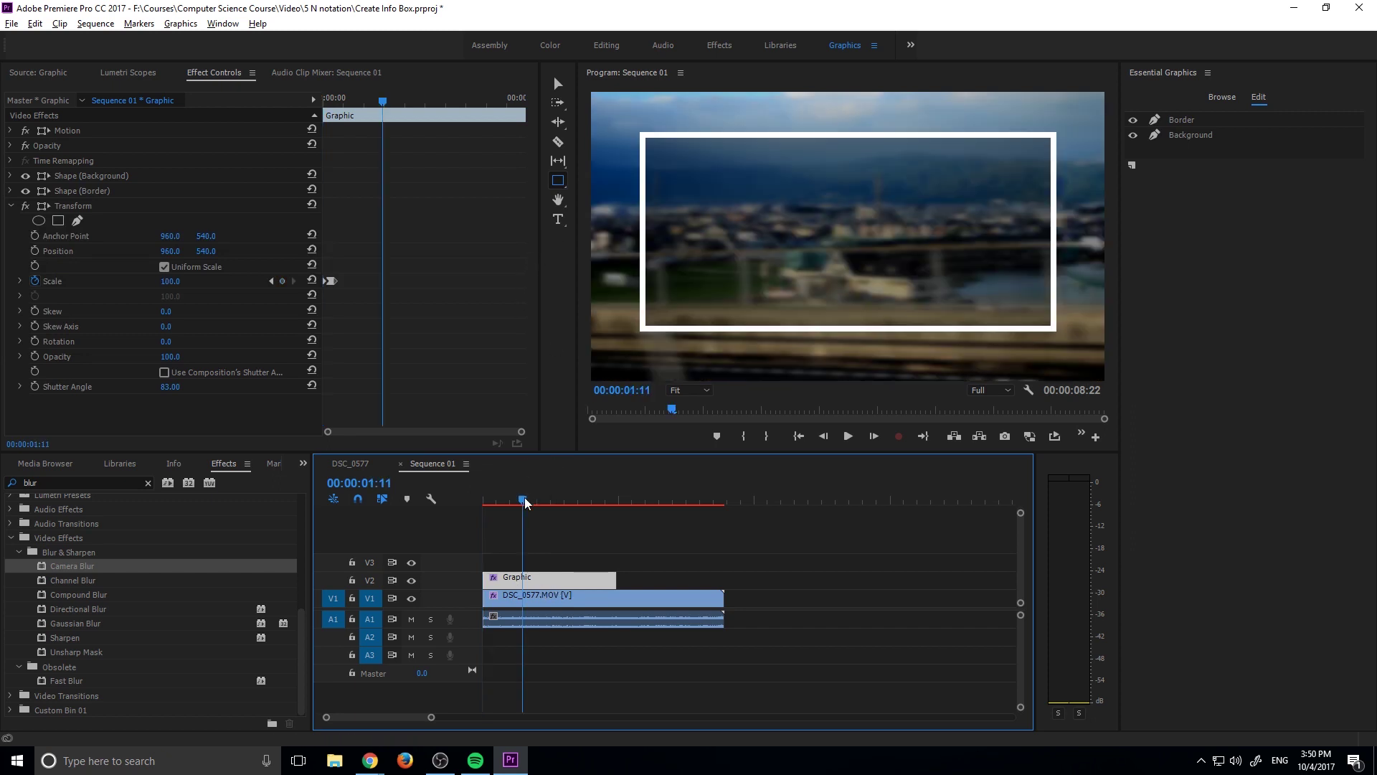
click(557, 219)
click(650, 141)
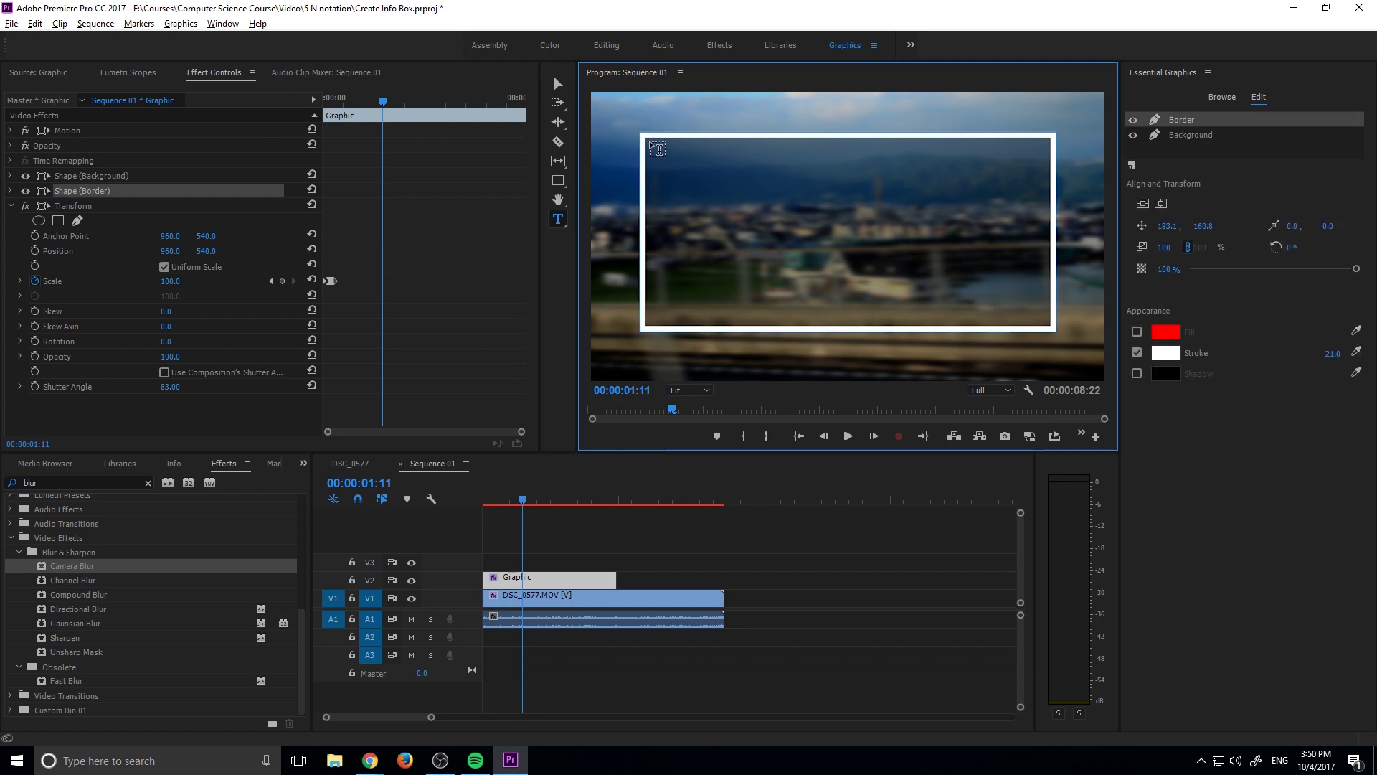
click(667, 143)
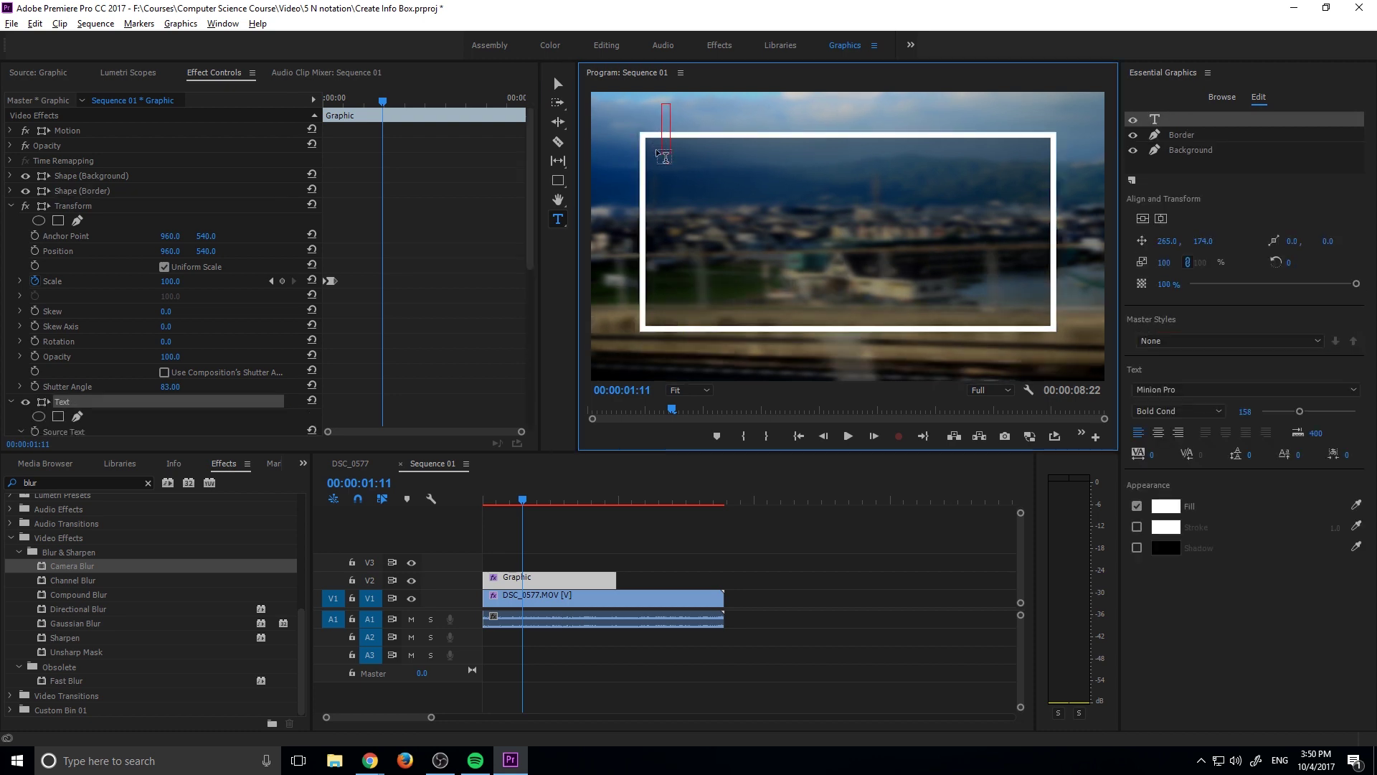
click(688, 182)
drag(649, 140, 836, 235)
Step: Discard the empty text attempts and create the text box inside the border again
key(Escape)
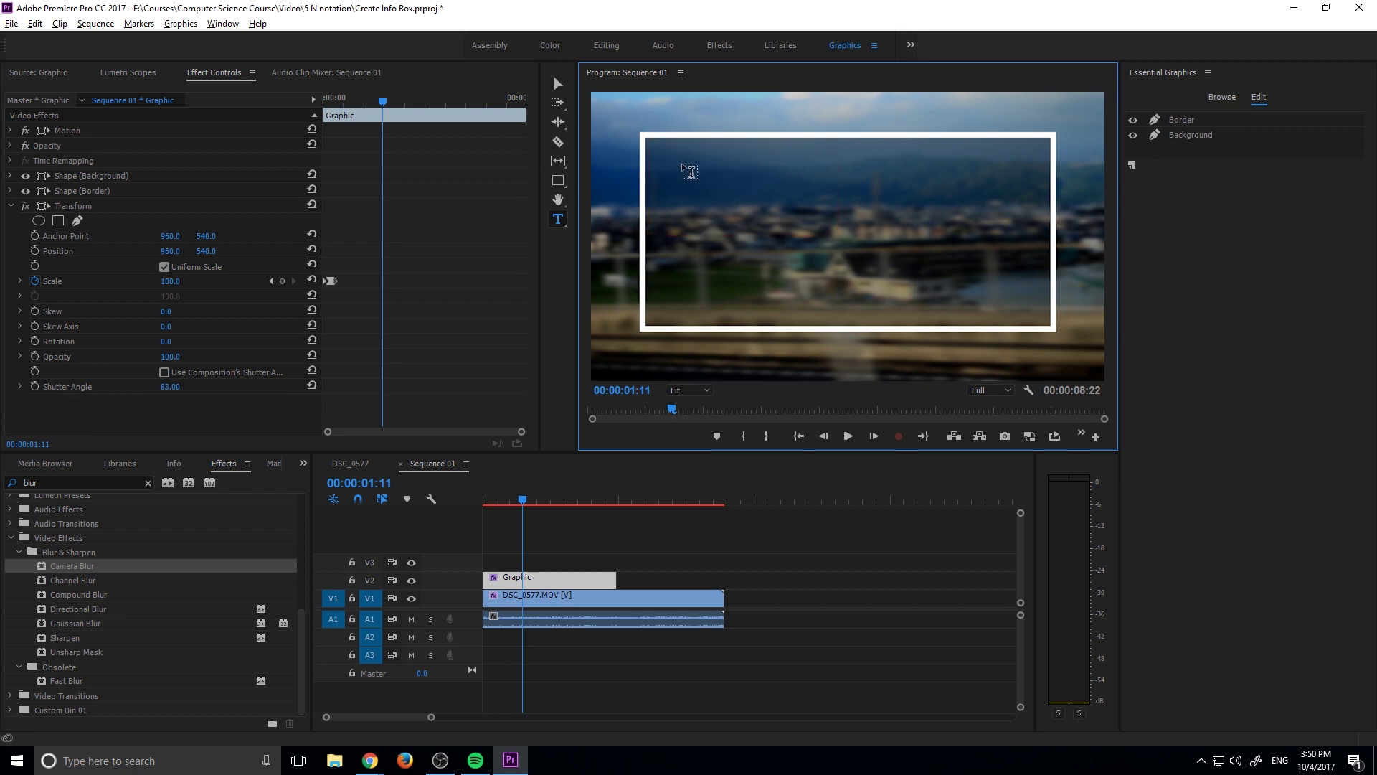
click(667, 142)
click(729, 175)
key(Escape)
click(662, 153)
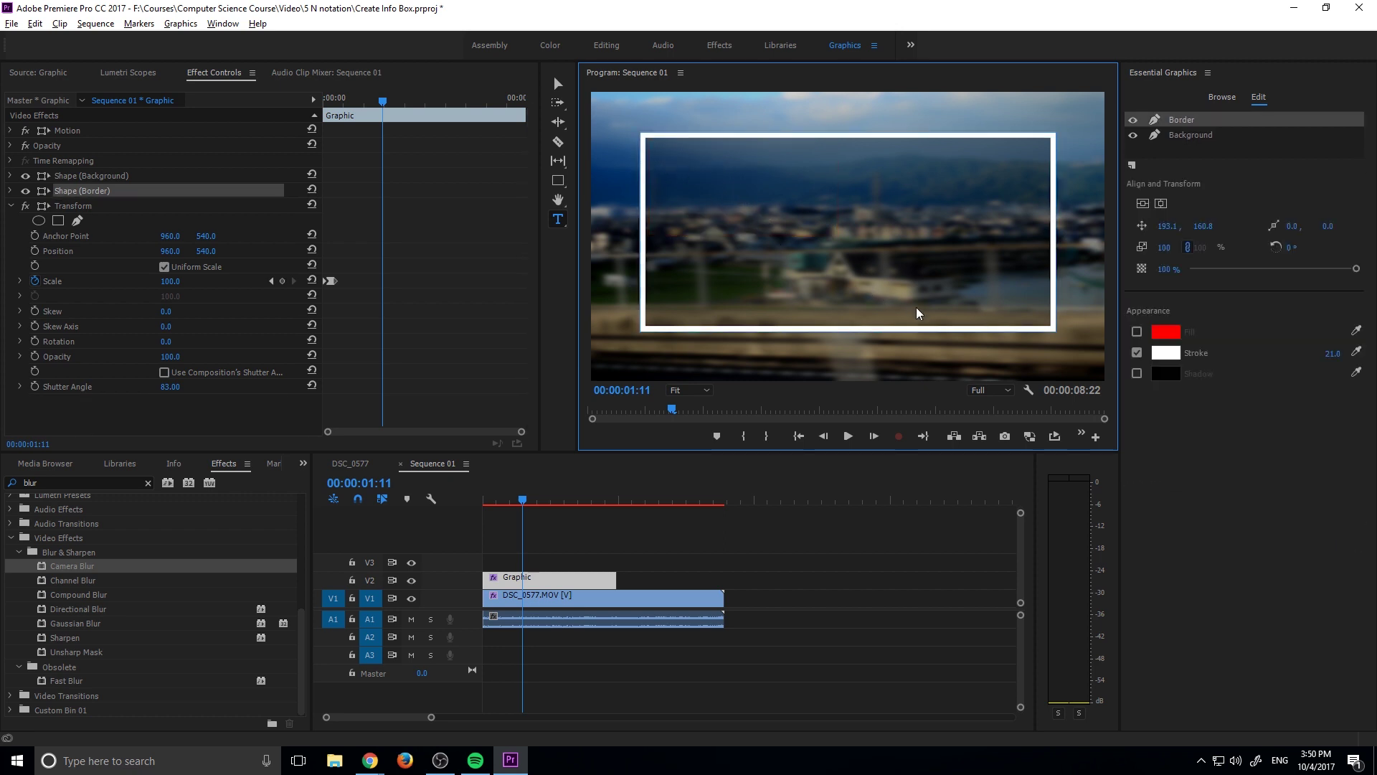
click(1047, 324)
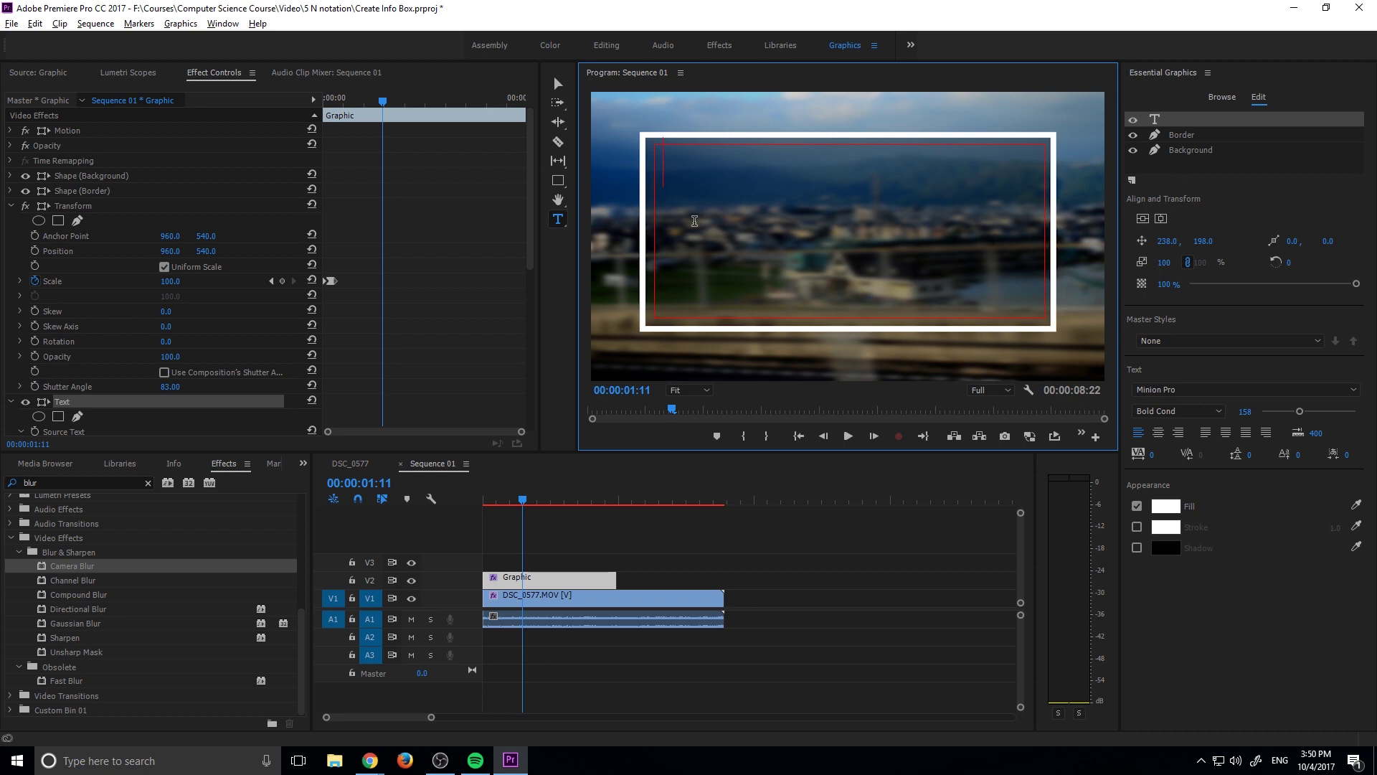
Step: Type the three lines 'June 15th 2029', 'by' and 'AdobeMasters', then select all the text
text(June 1)
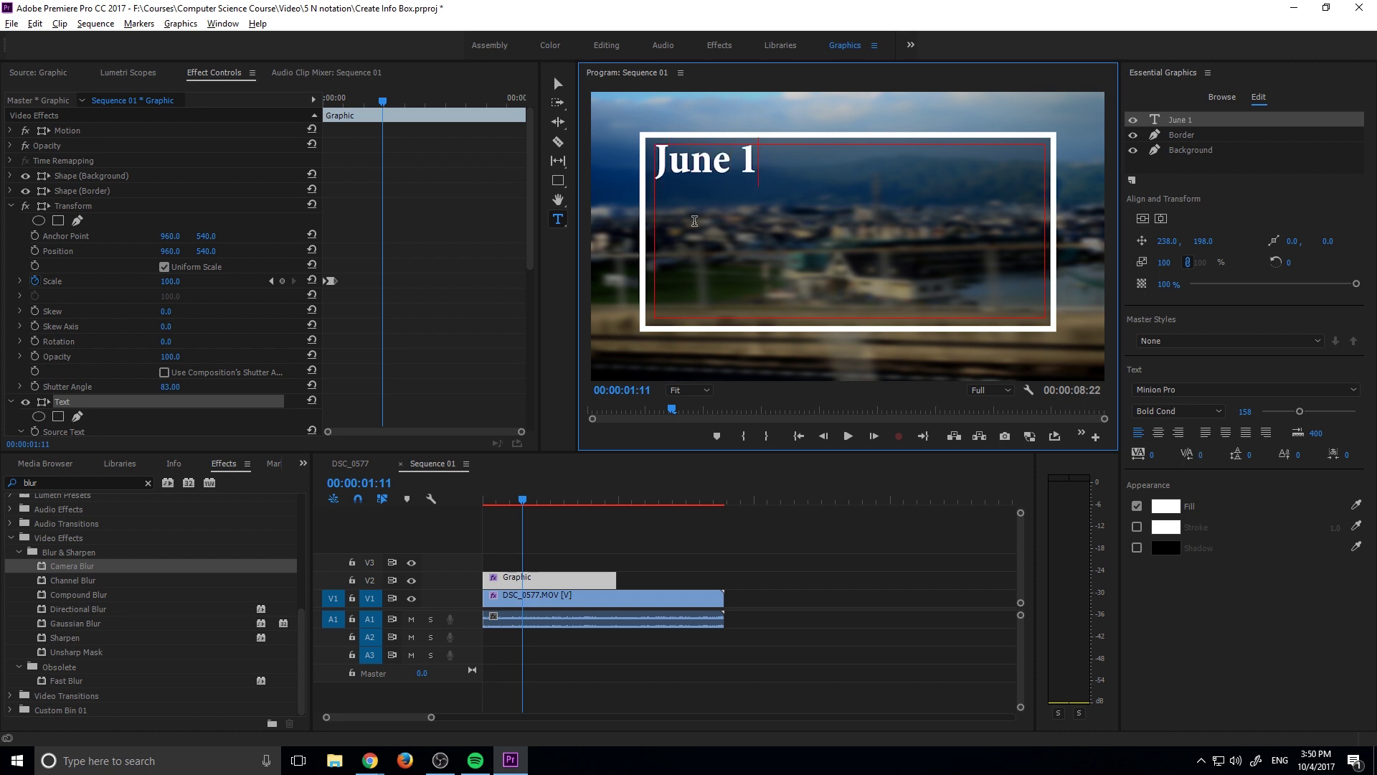
text(5th)
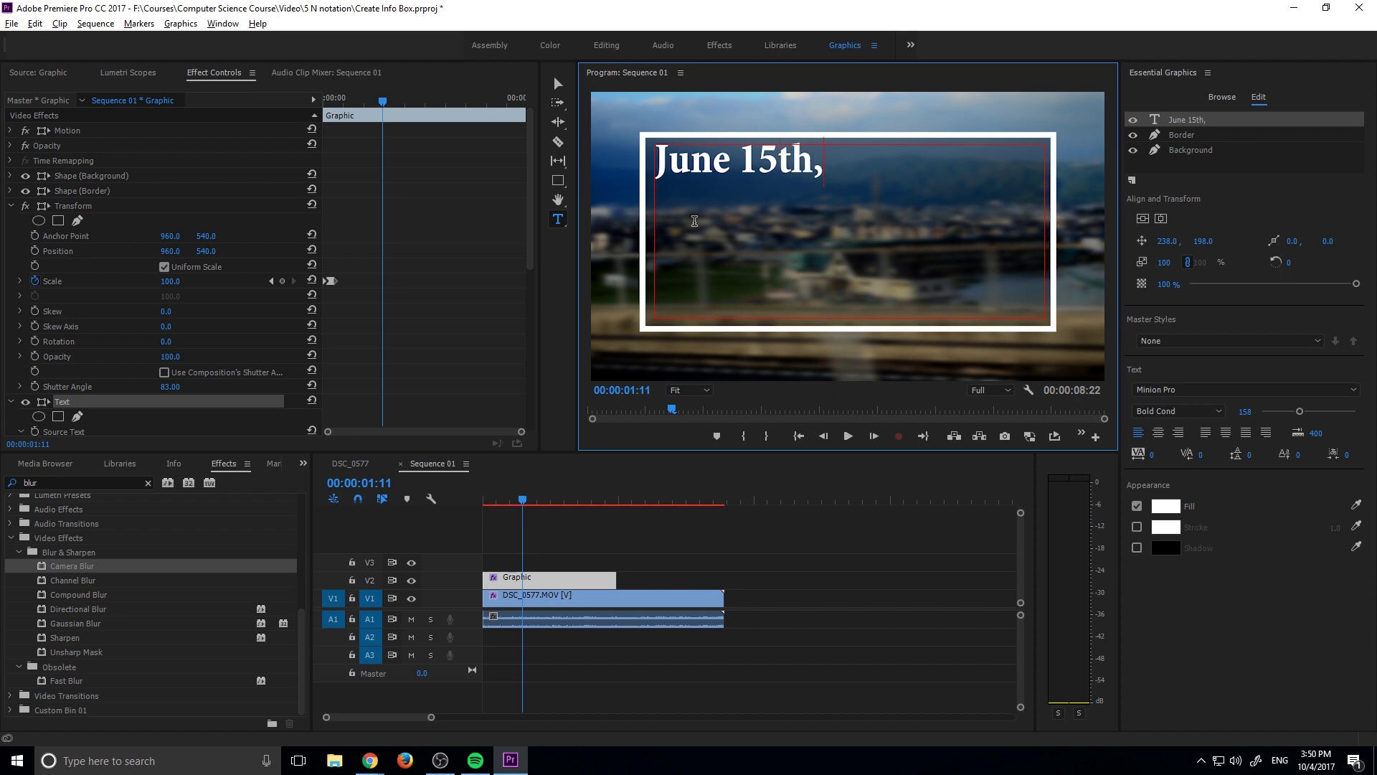
text(,)
key(BackSpace)
text(2029)
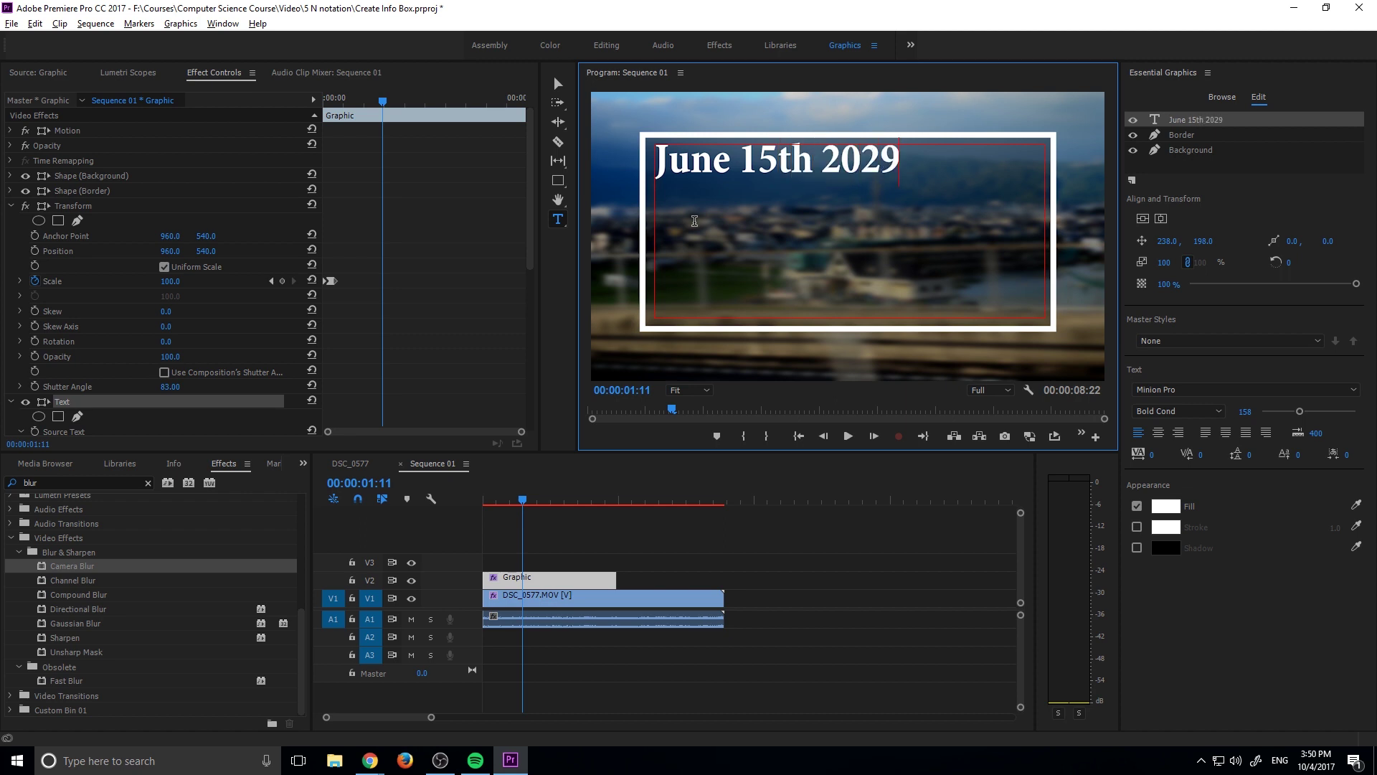
key(Return)
text(by)
key(Return)
text(AdobeMaseter)
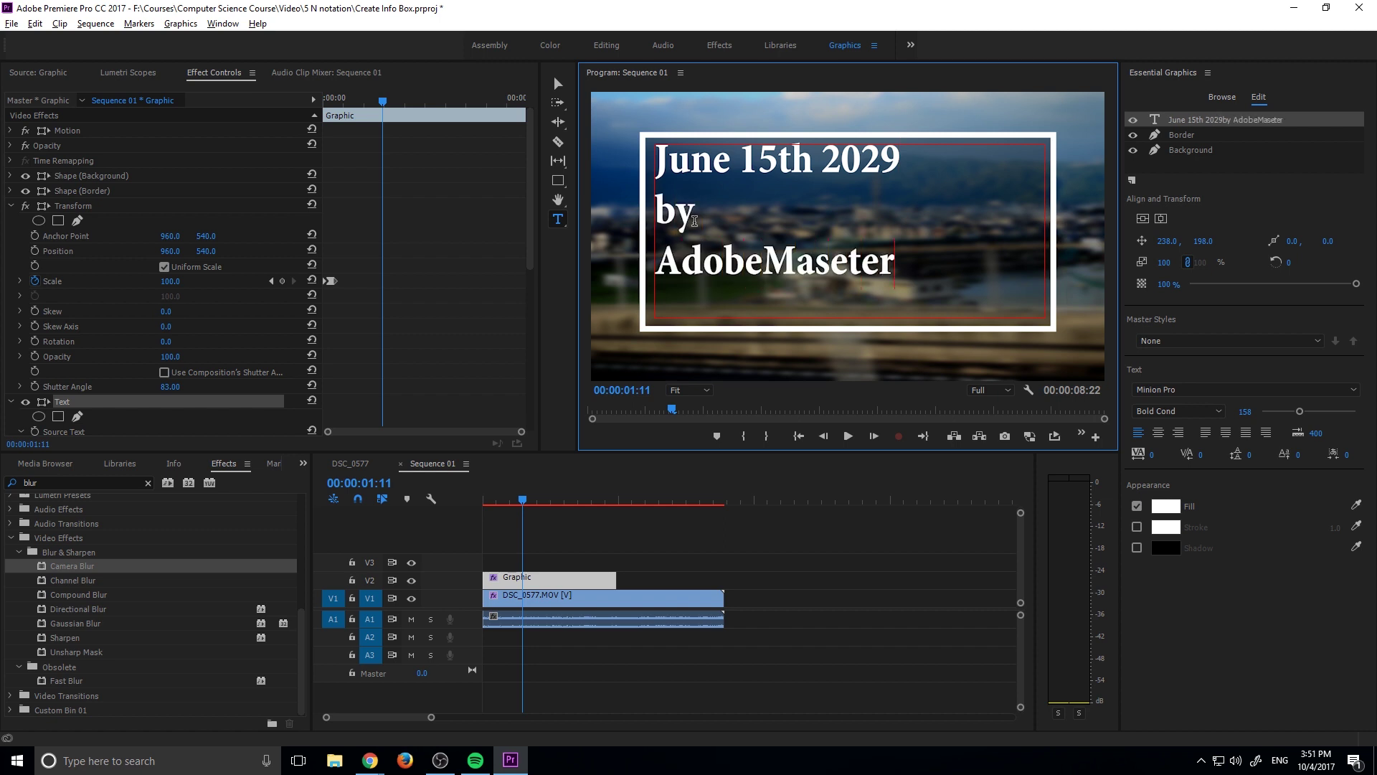
key(BackSpace)
key(BackSpace)
key(BackSpace)
key(BackSpace)
text(ters)
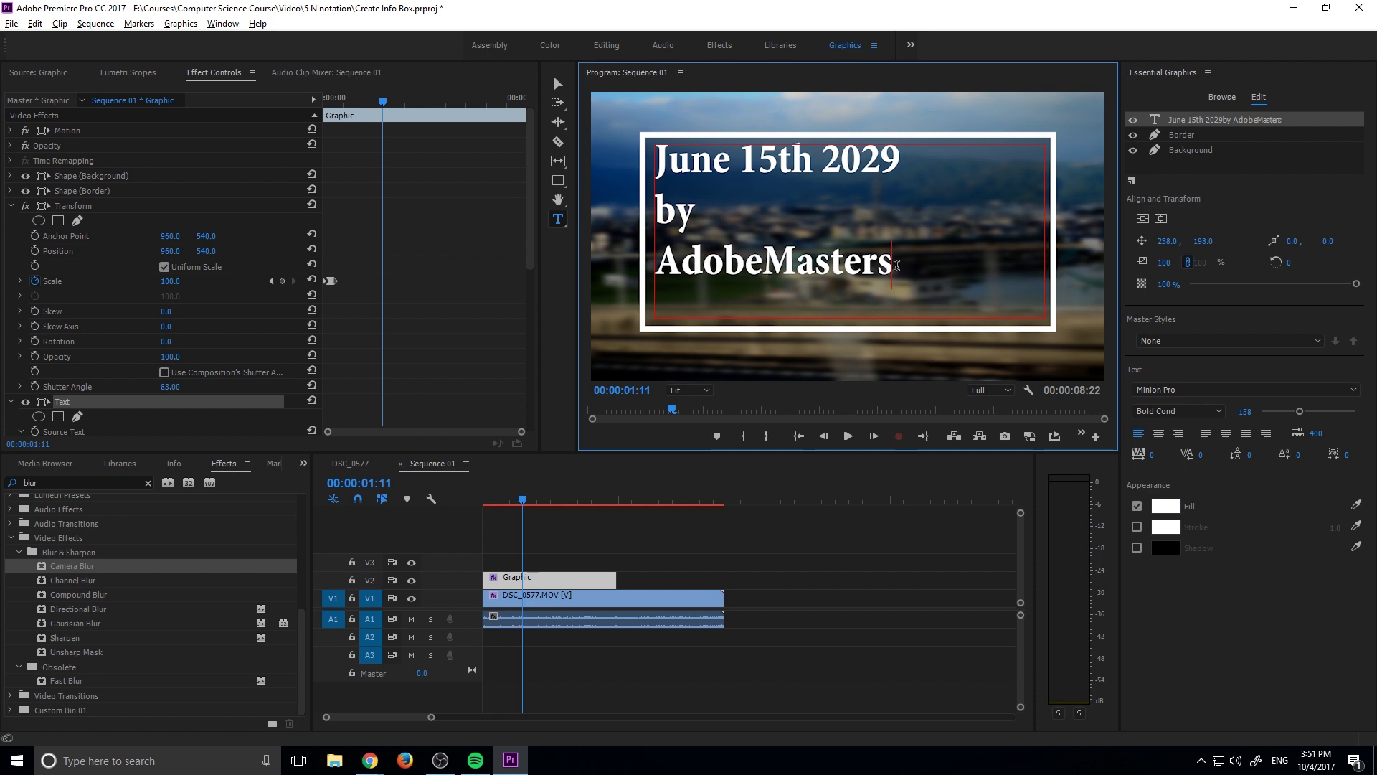
key(ctrl+a)
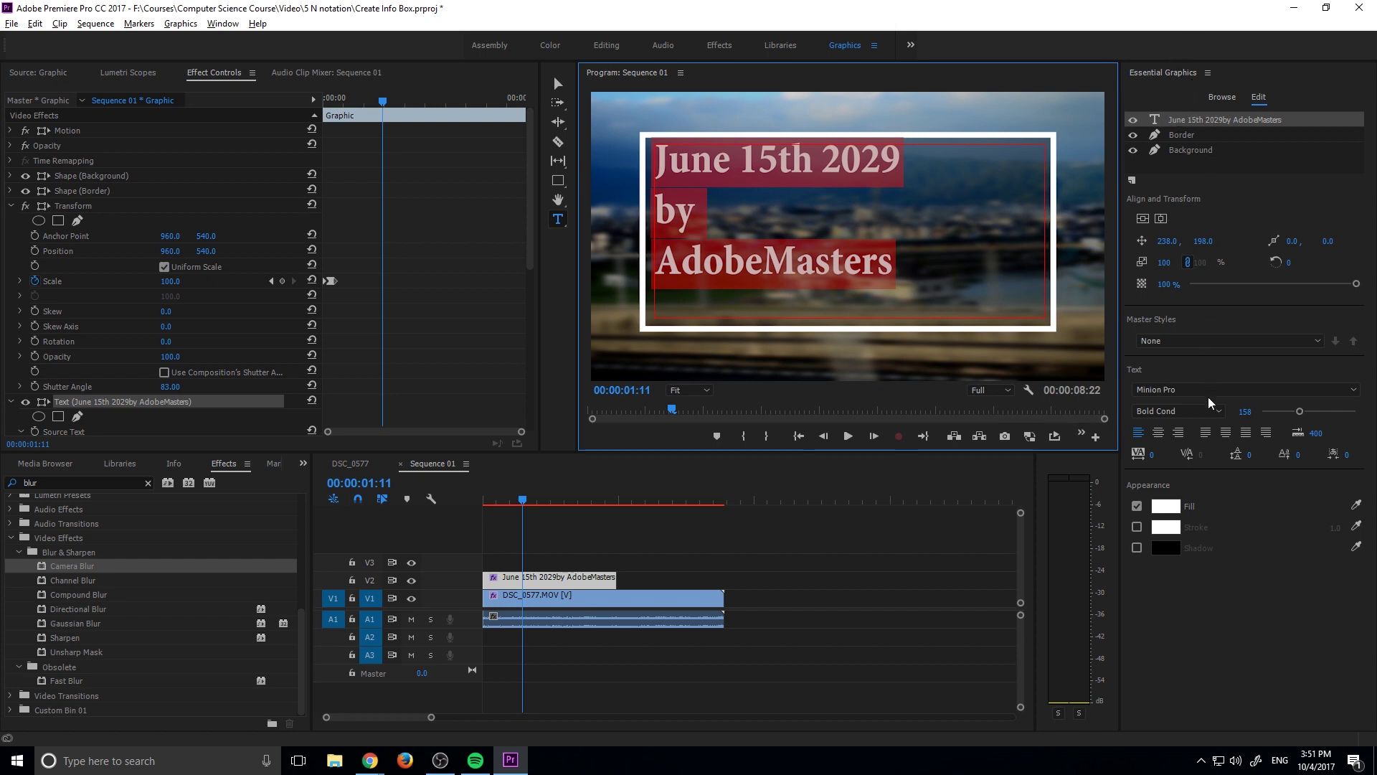
Step: Center-align the title lines and nudge the text slightly lower inside the border
click(1158, 433)
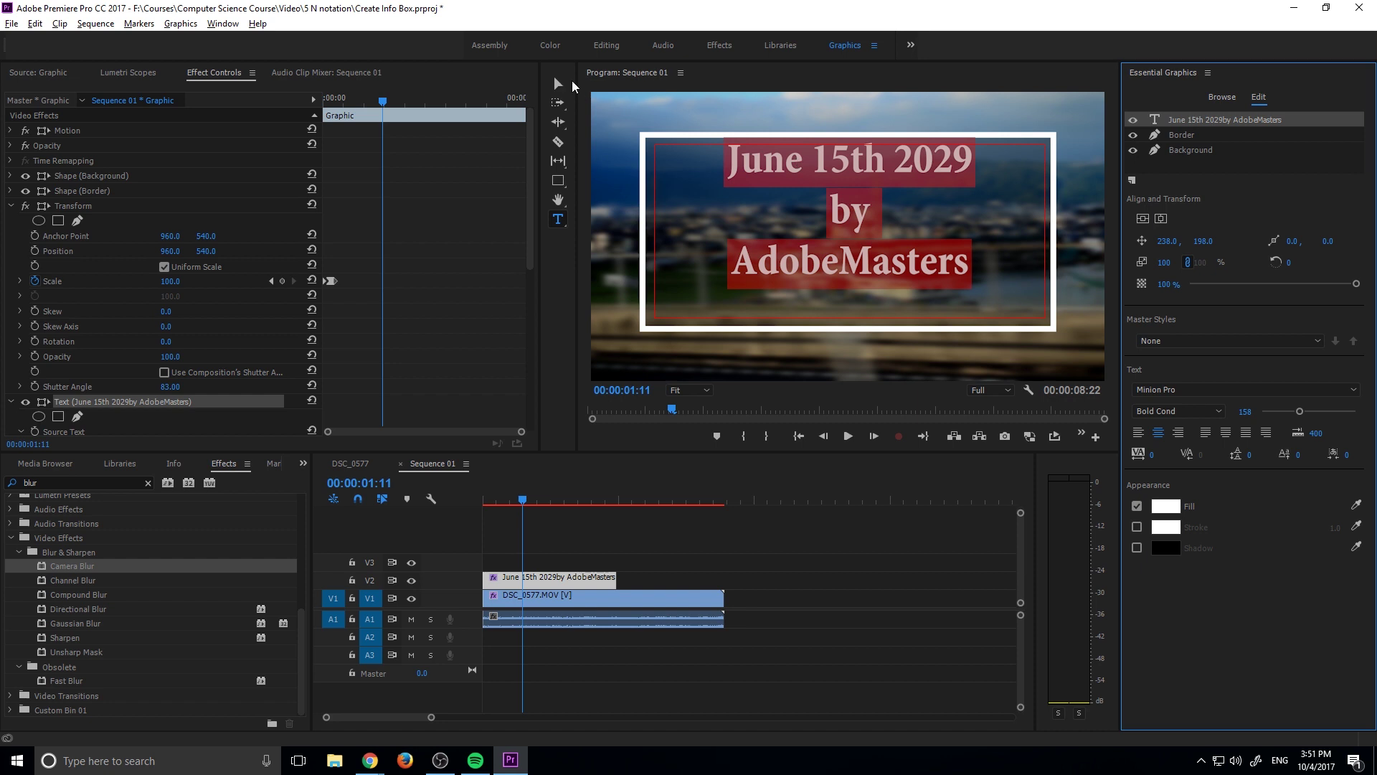
click(558, 84)
drag(854, 203, 851, 220)
click(844, 378)
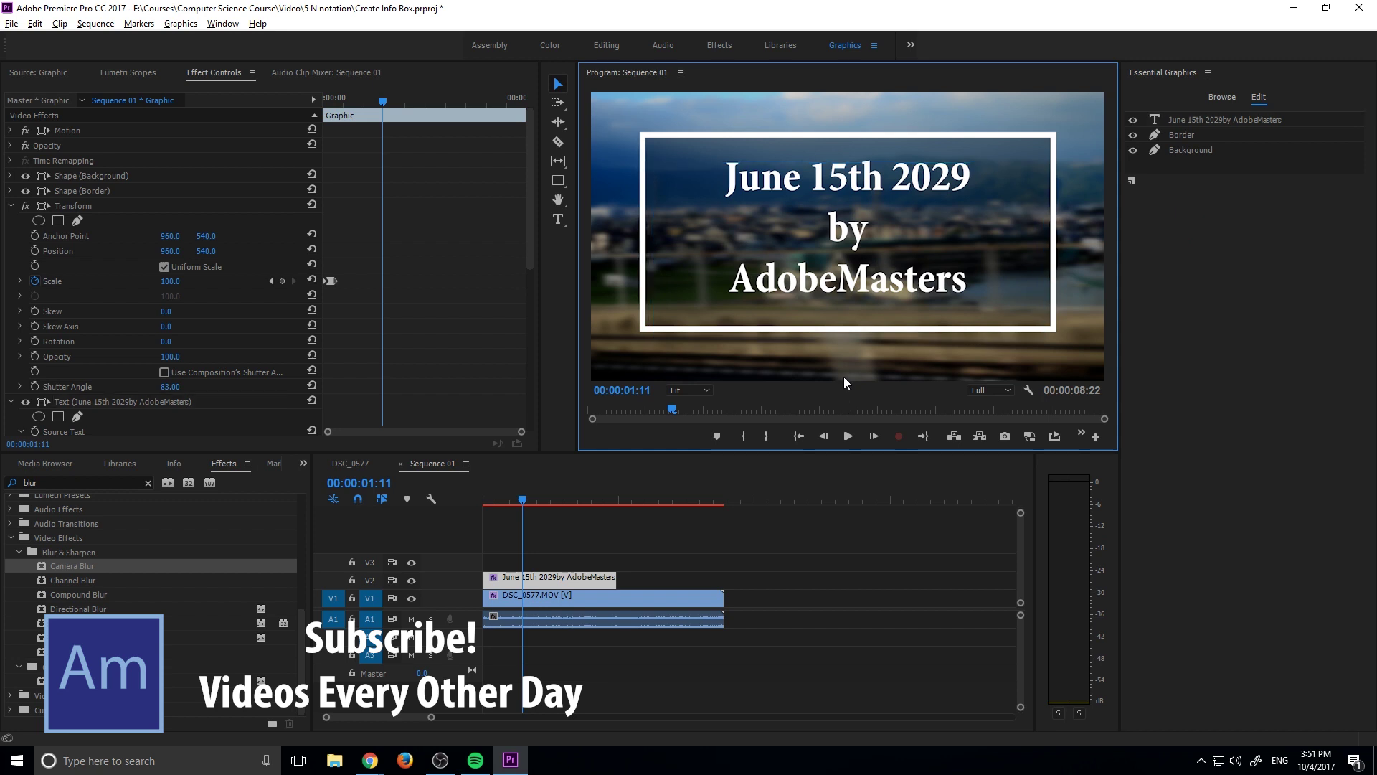
click(845, 287)
key(End)
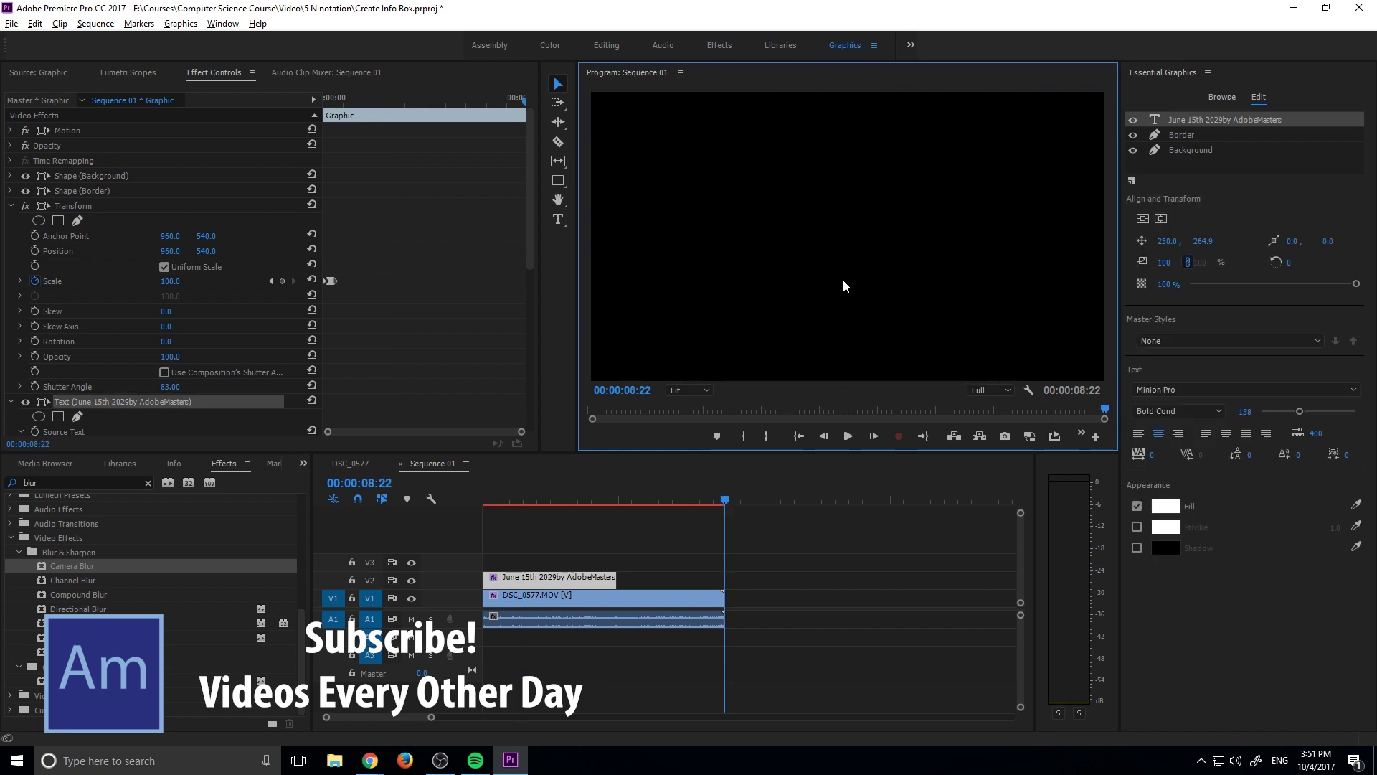
drag(585, 501, 569, 470)
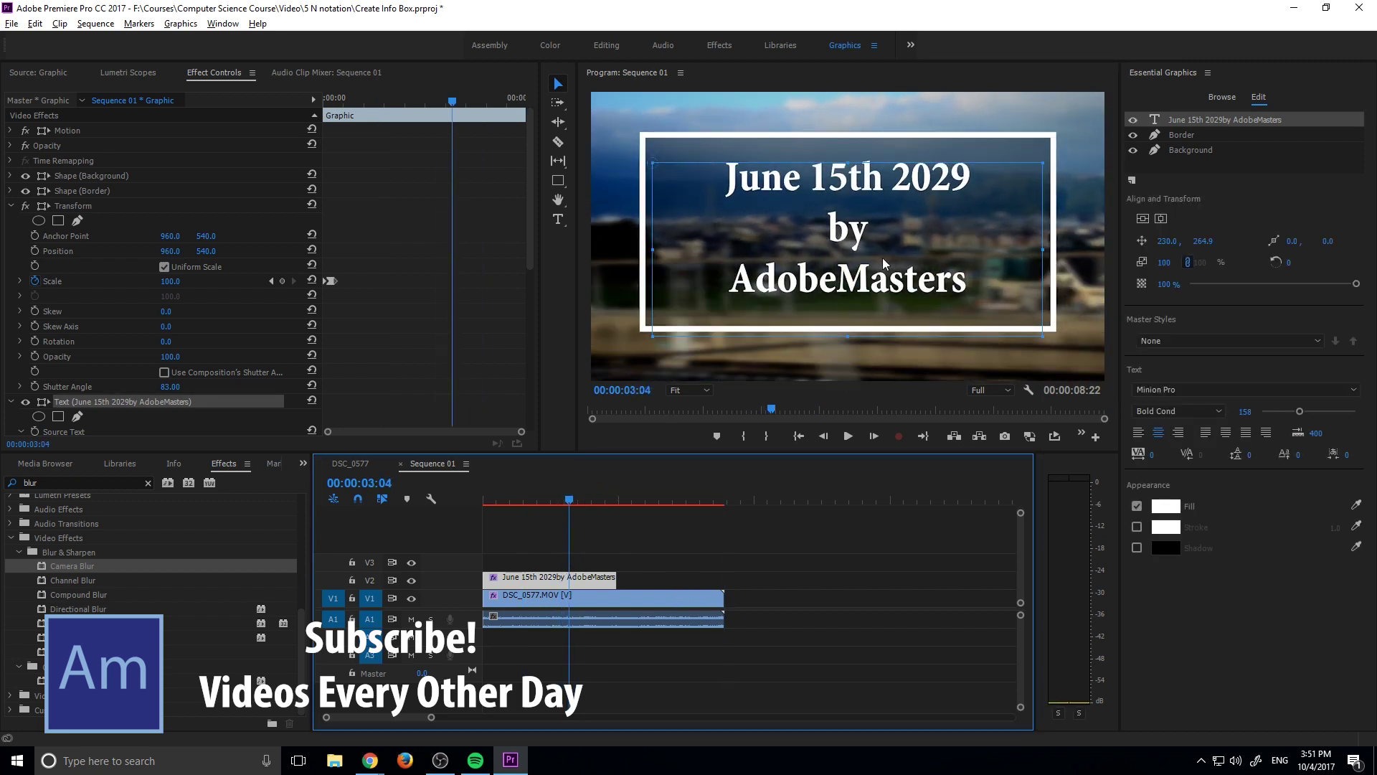
drag(858, 230, 857, 230)
click(854, 668)
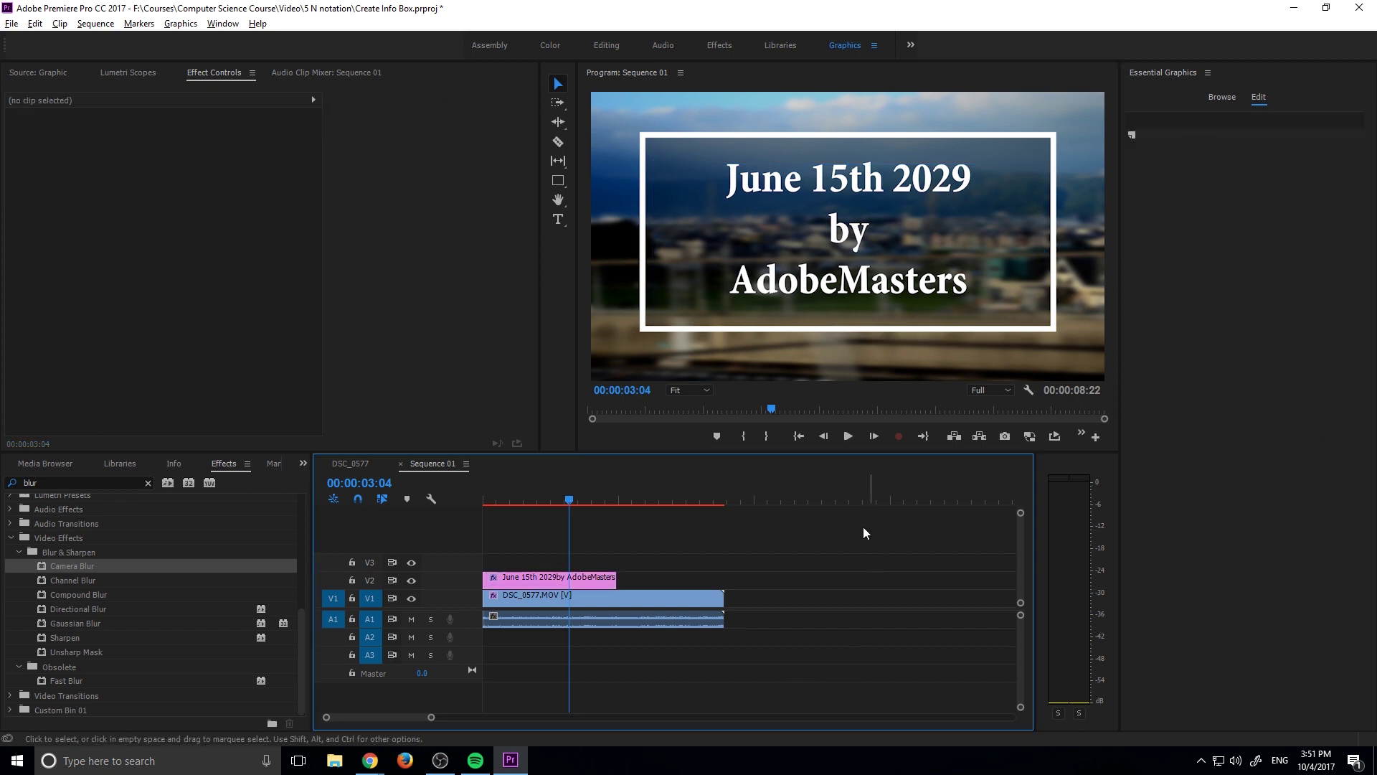
Step: Insert a comma after '15th' so the title reads 'June 15th, 2029'
click(888, 177)
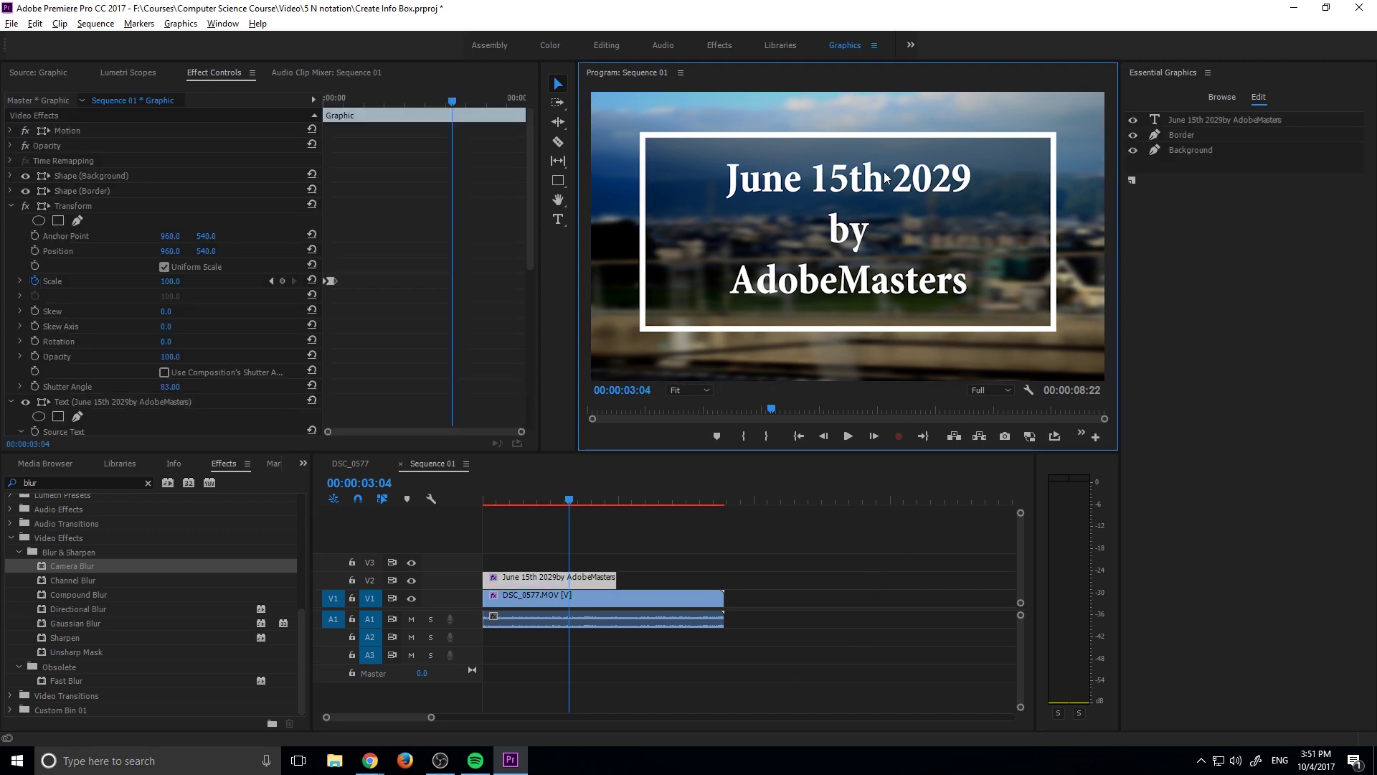
click(557, 218)
click(883, 181)
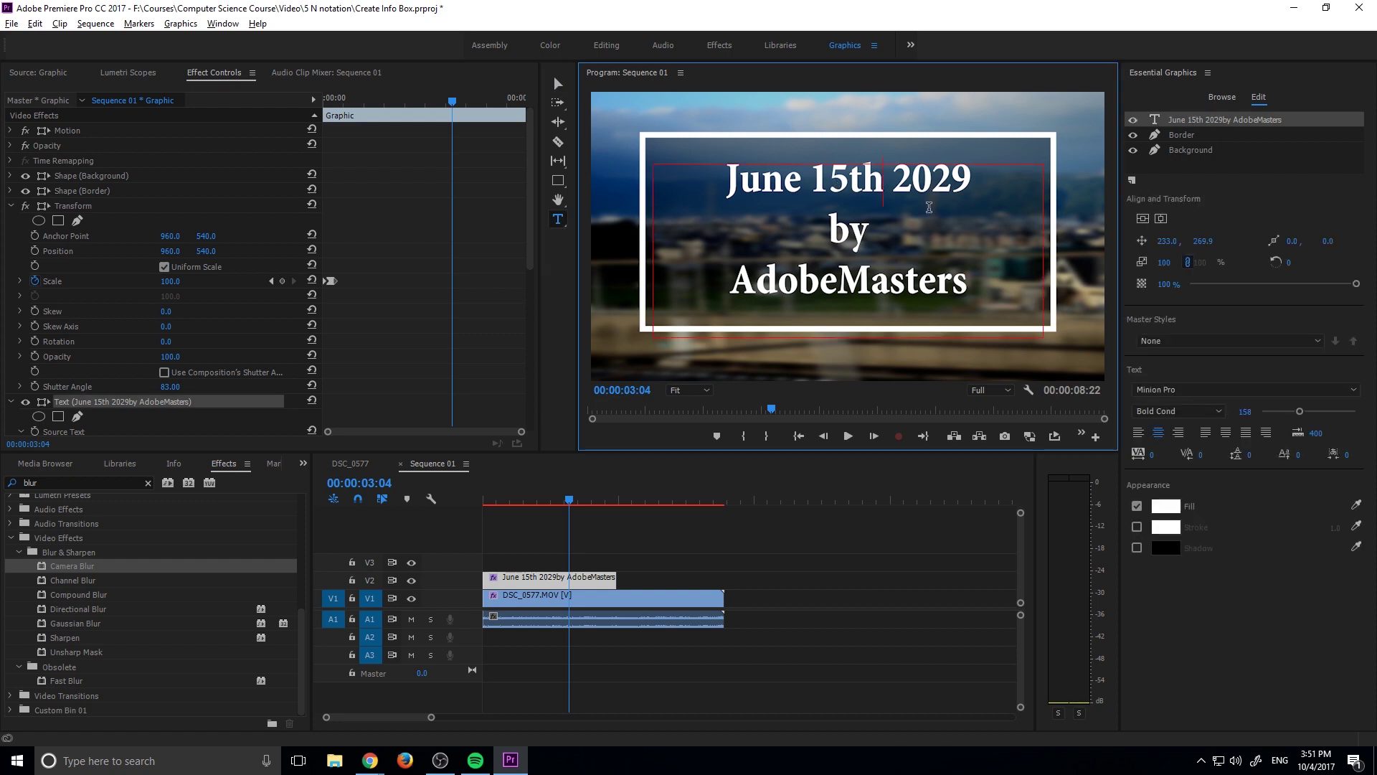
text(,)
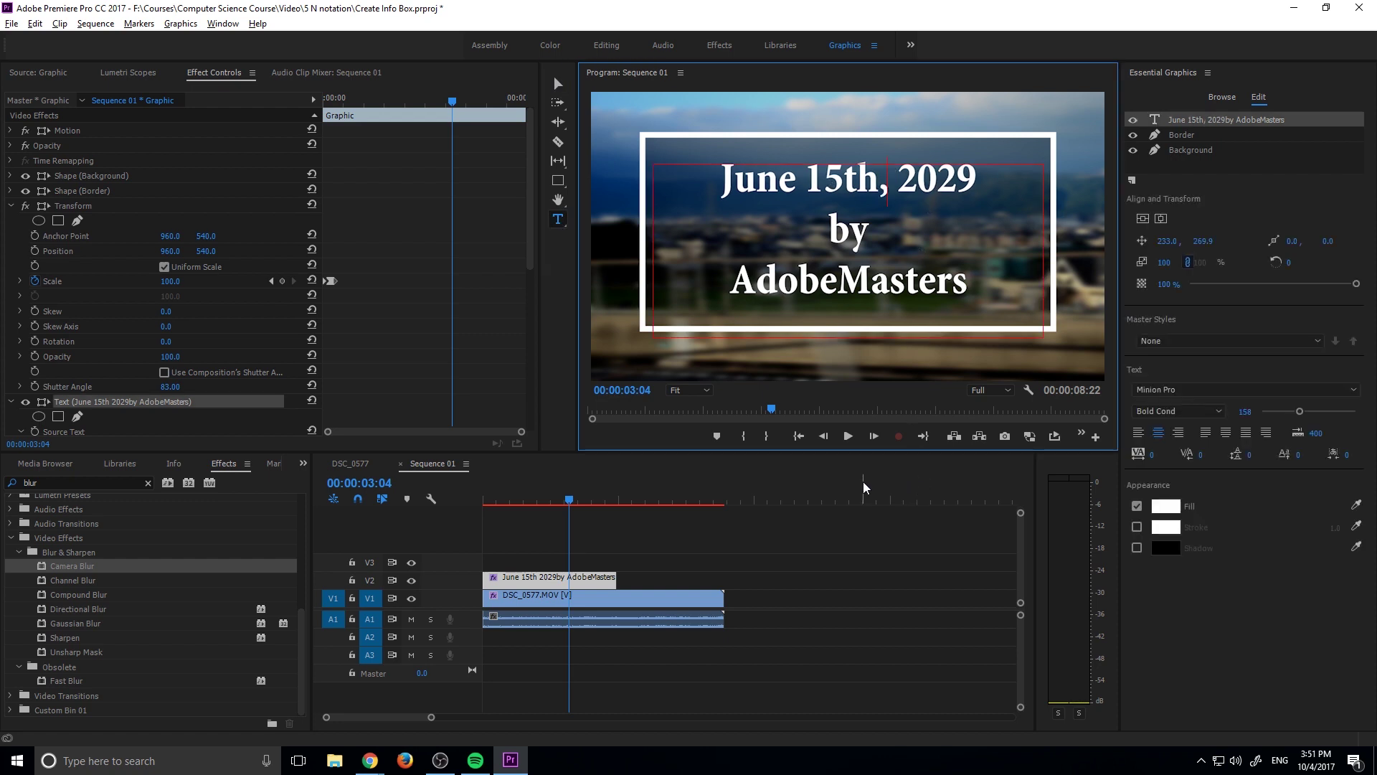
click(559, 84)
click(807, 605)
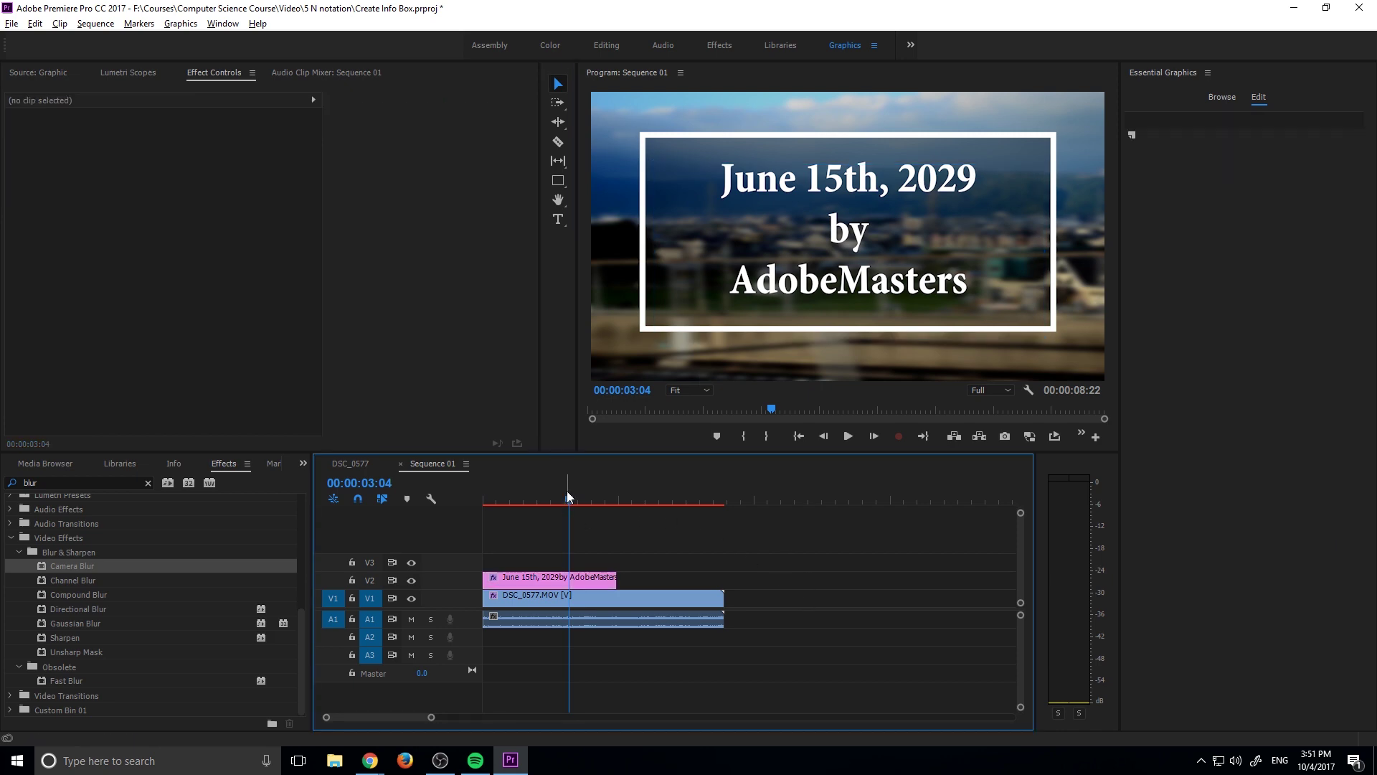
Step: Move the graphic's Transform effect below the Text layer in Effect Controls
drag(566, 495, 487, 513)
click(550, 579)
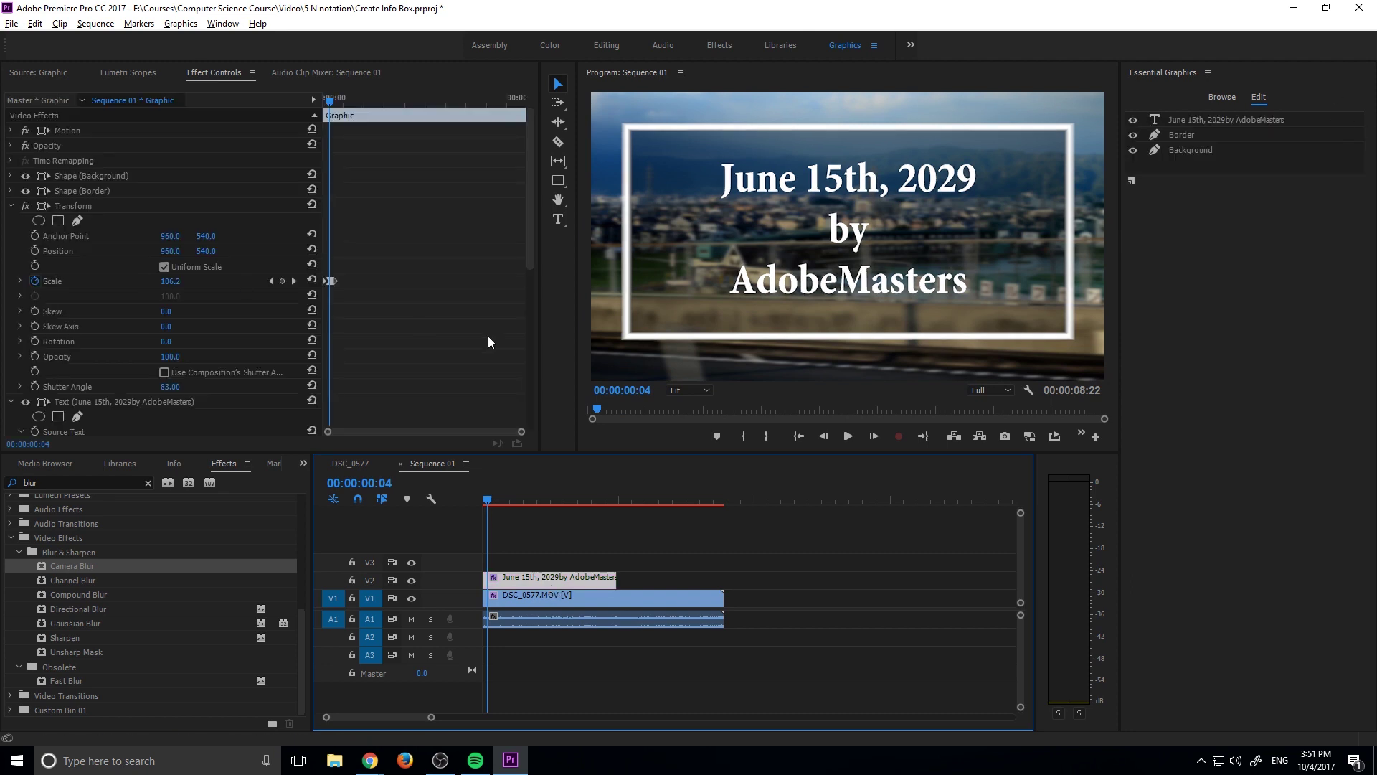
drag(487, 510, 410, 507)
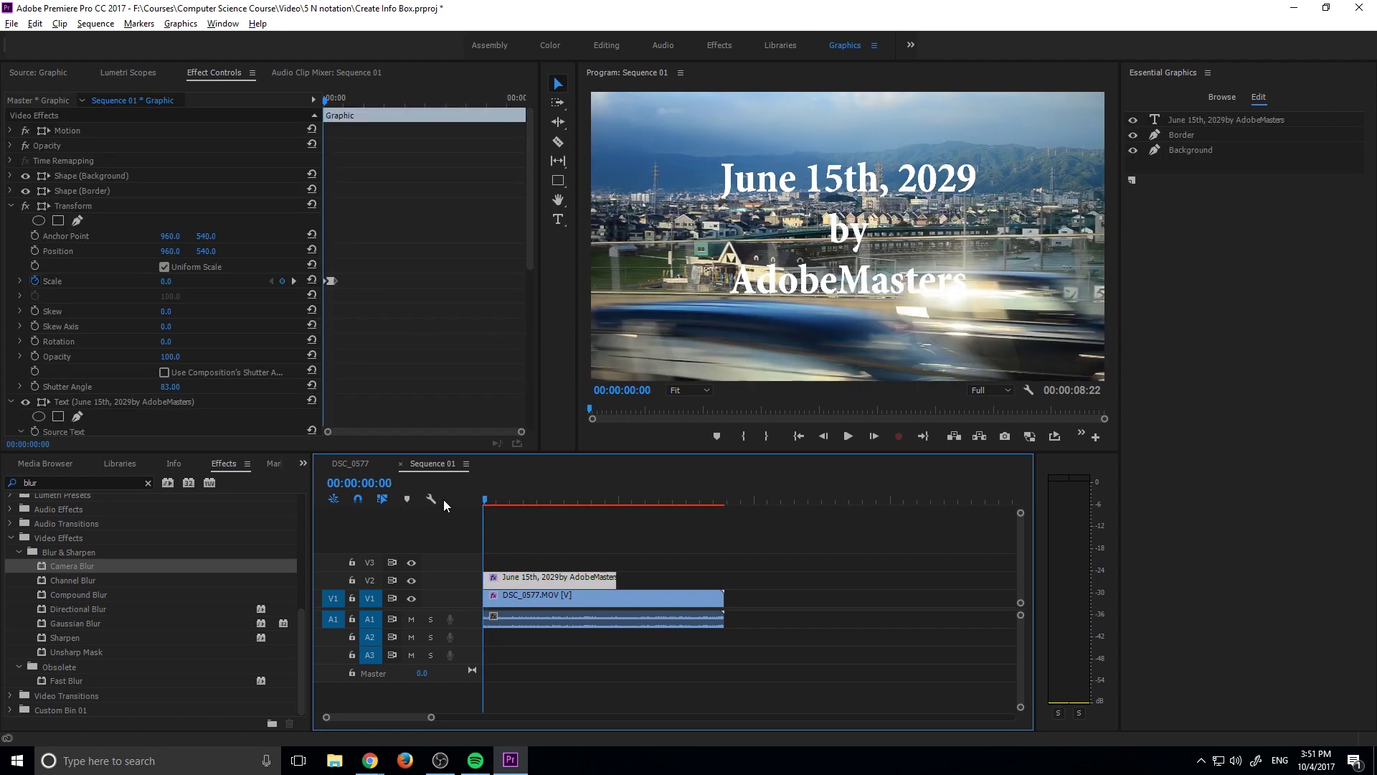
click(12, 207)
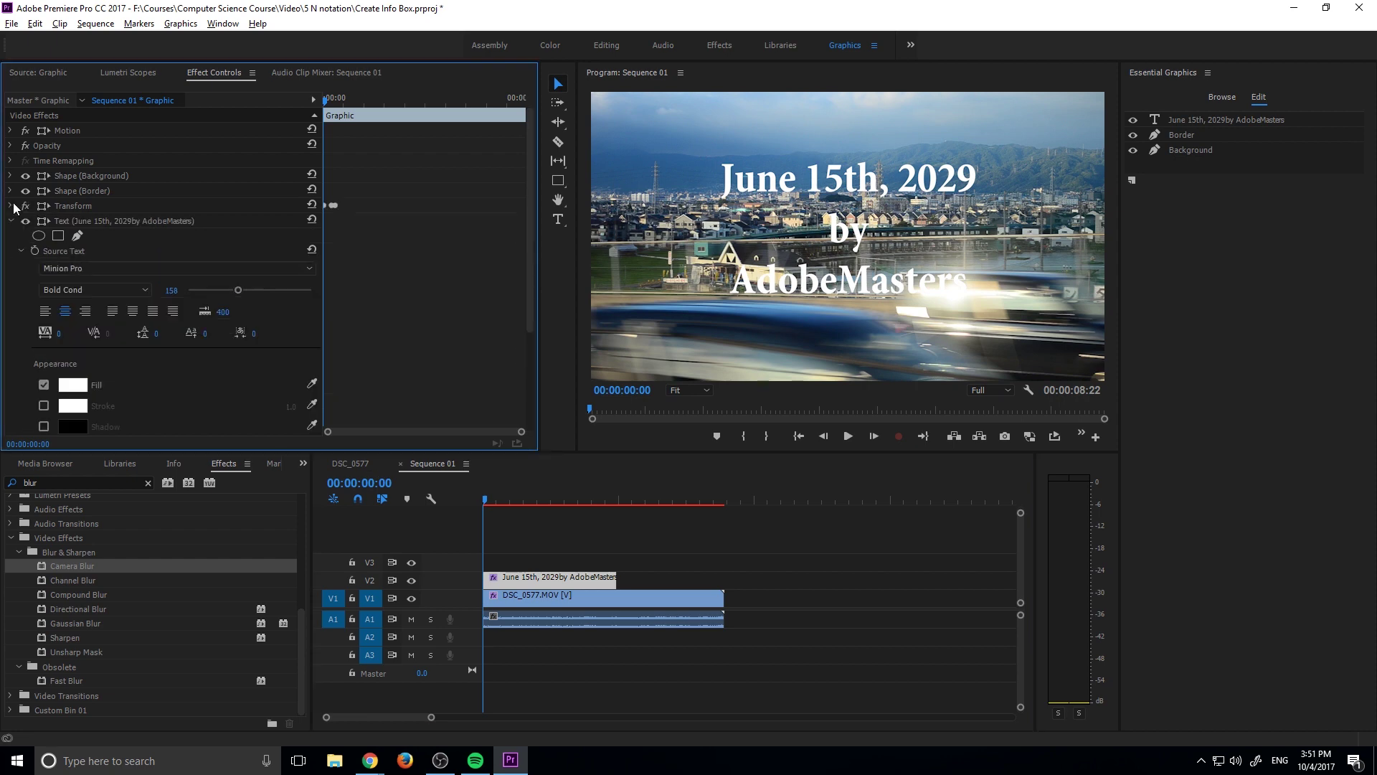
click(12, 221)
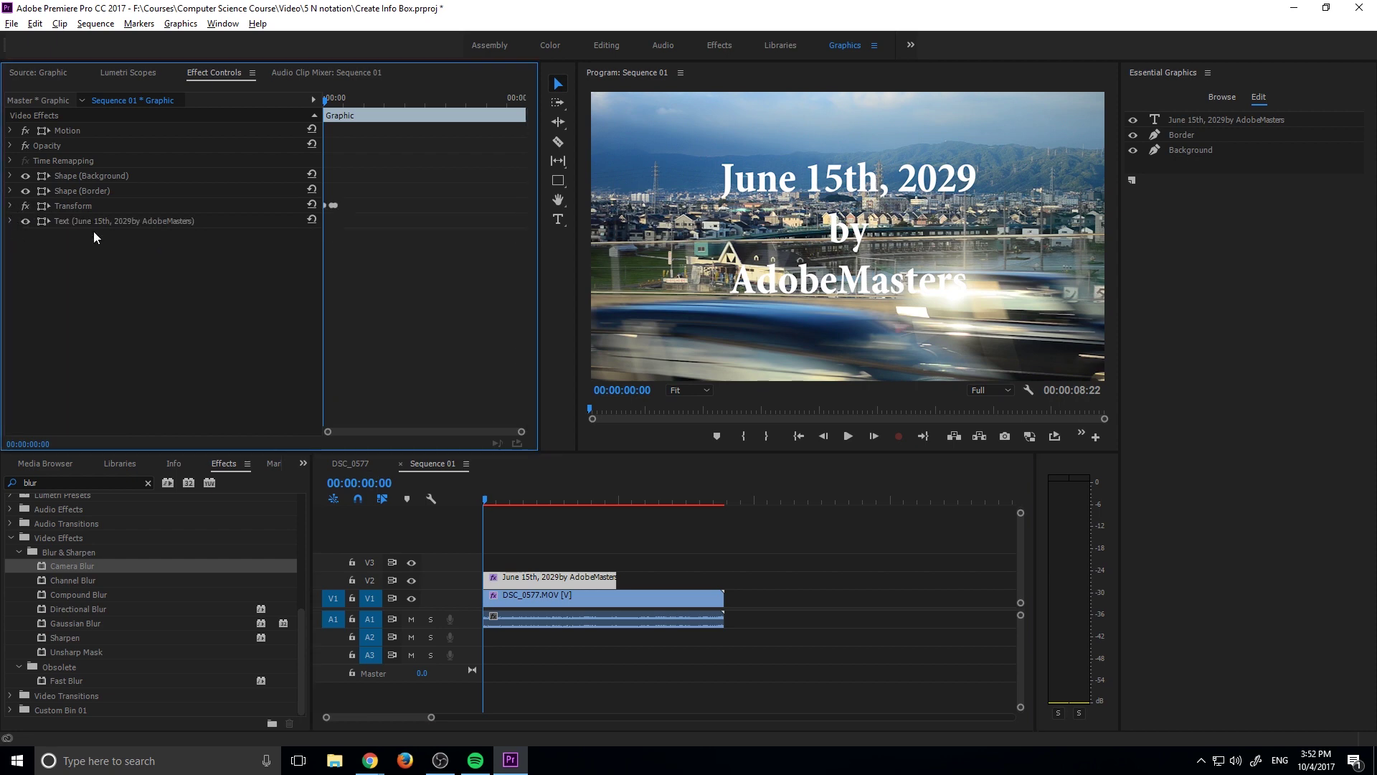
click(80, 208)
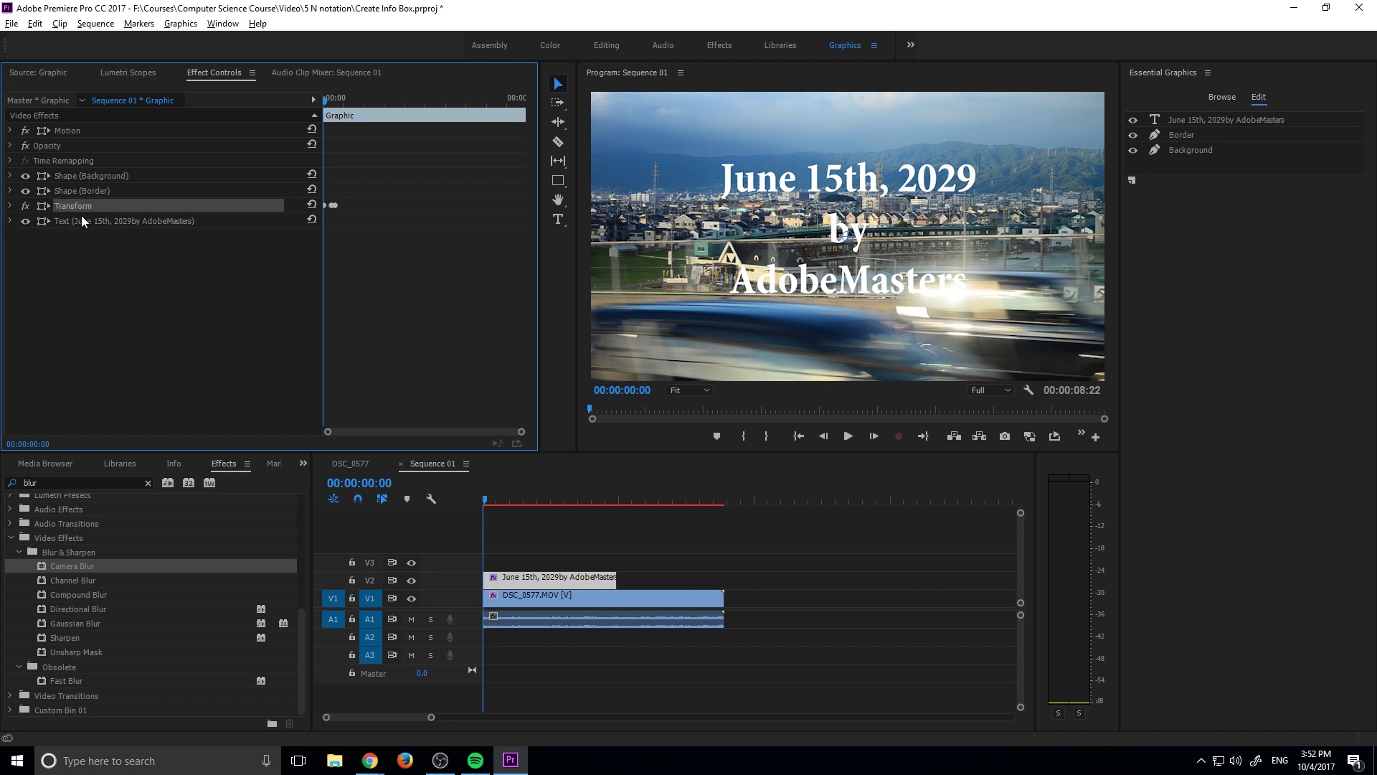
click(1274, 123)
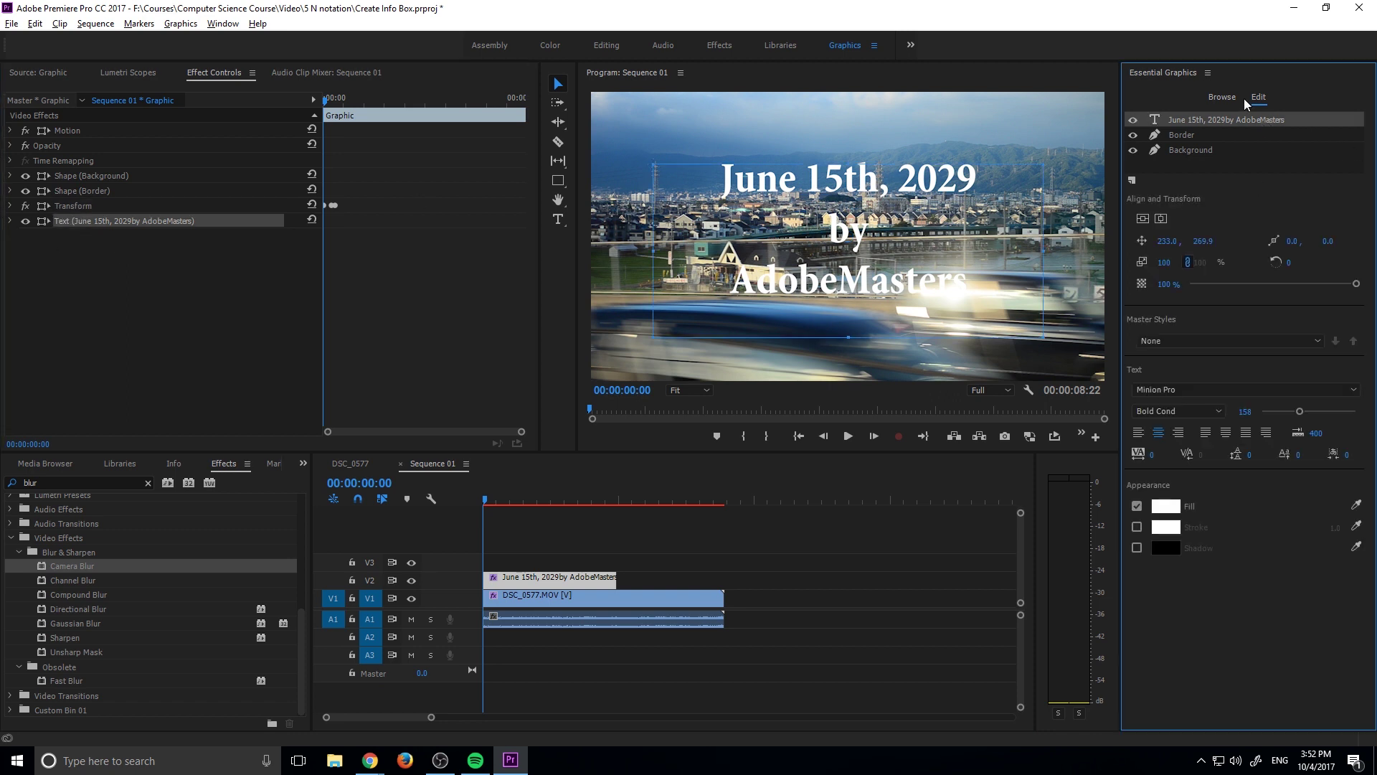
click(101, 213)
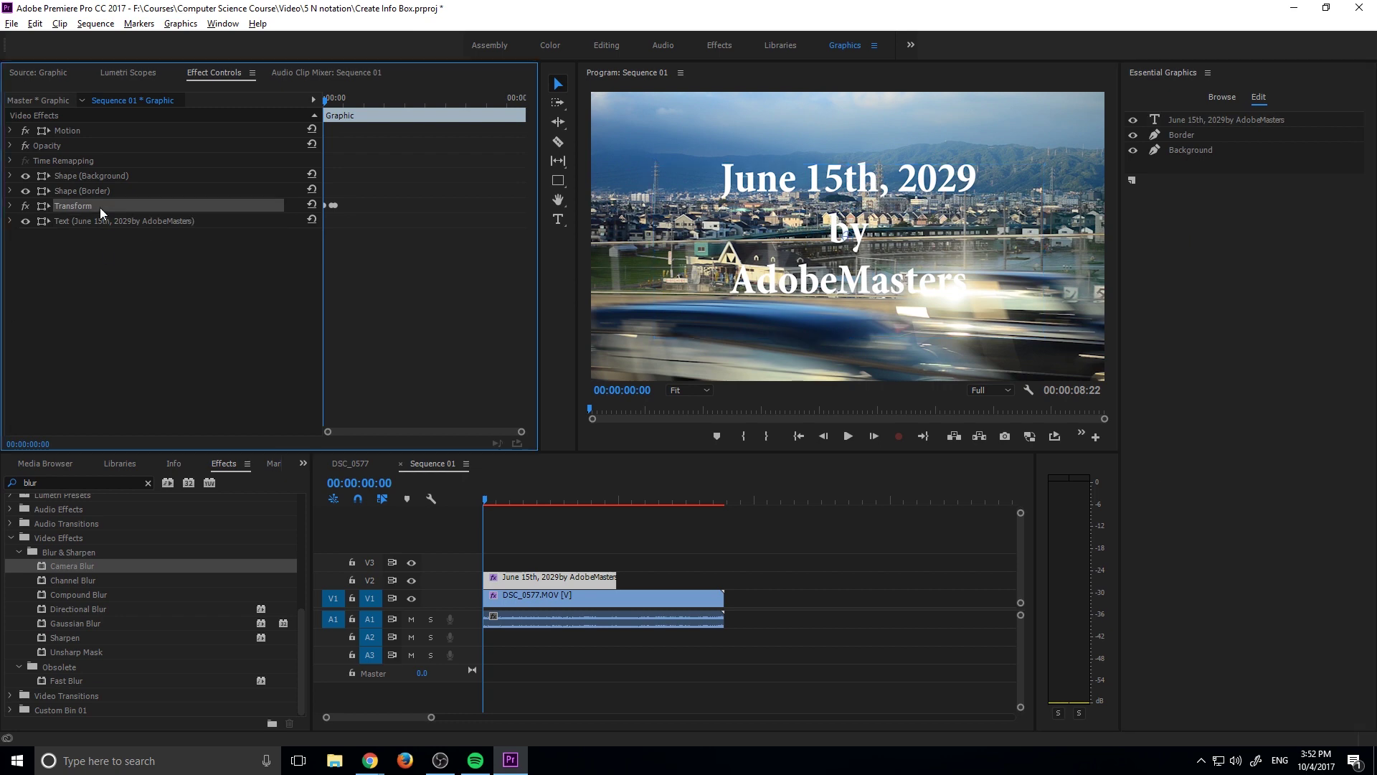
drag(102, 213, 99, 228)
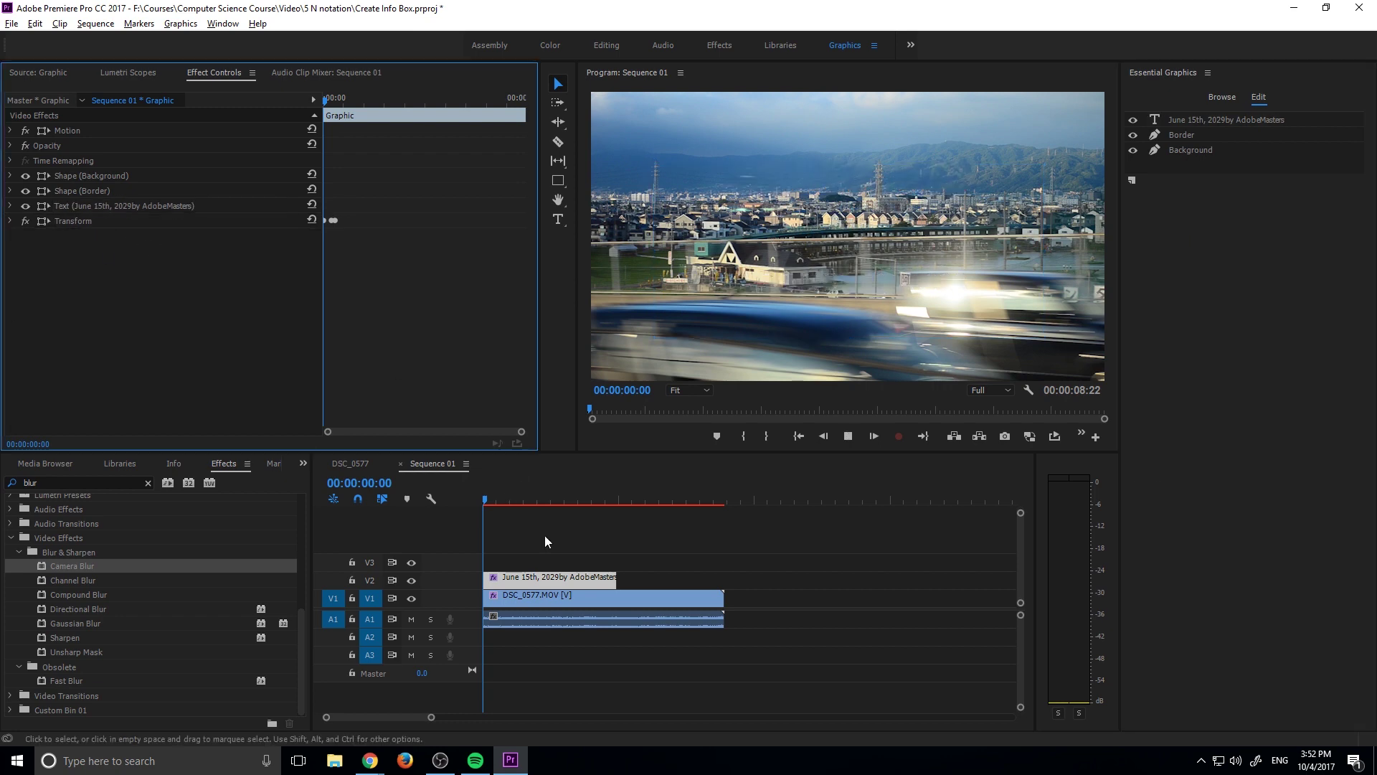
Step: Preview the scaling, then return Transform above Text so only the box scales
click(486, 500)
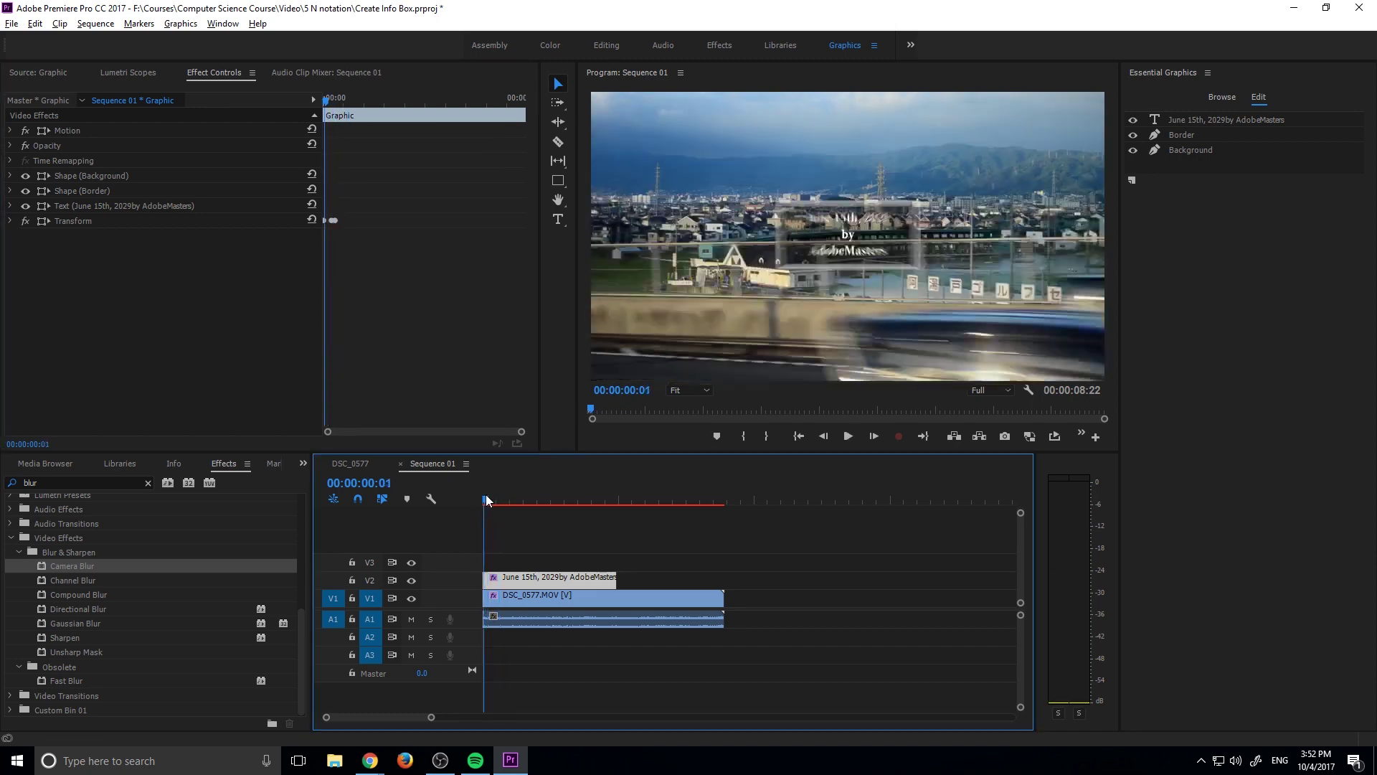
key(space)
key(space)
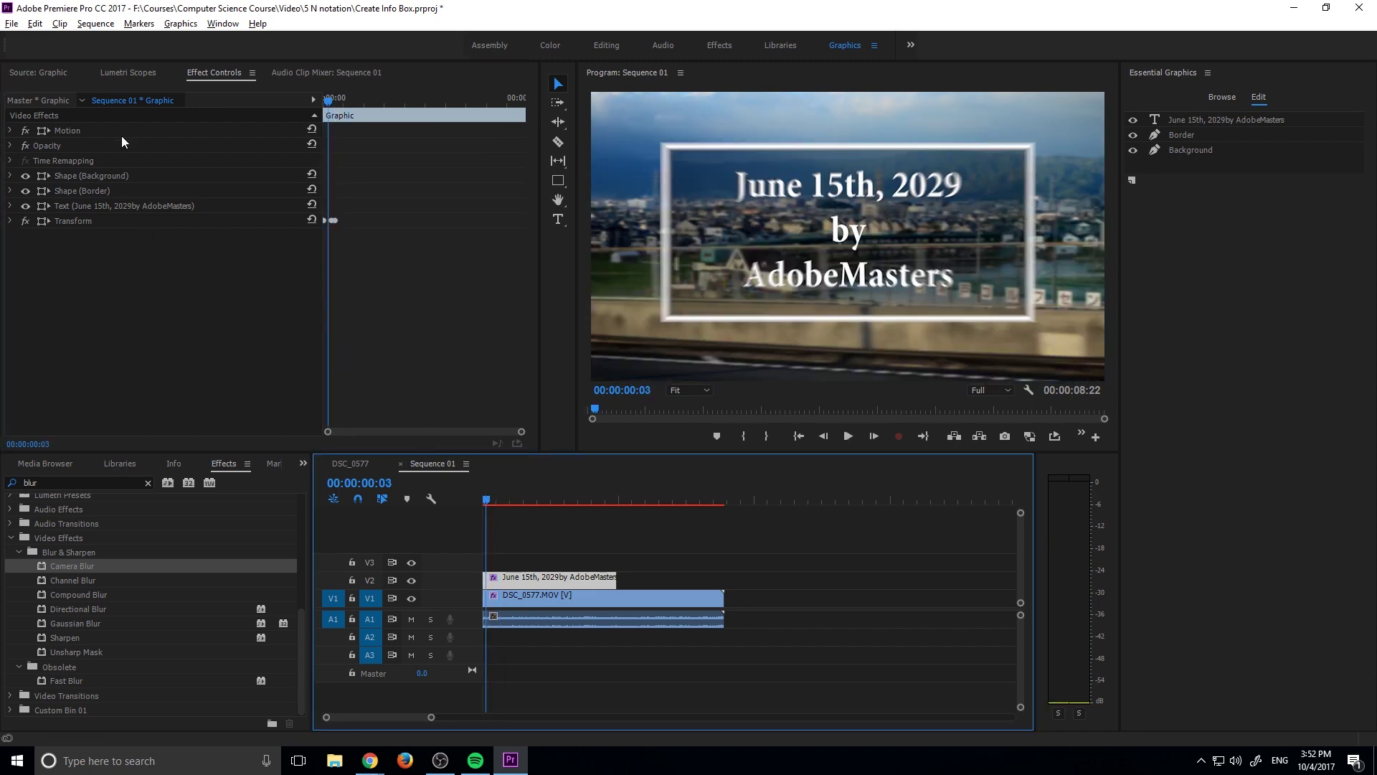
key(space)
key(space)
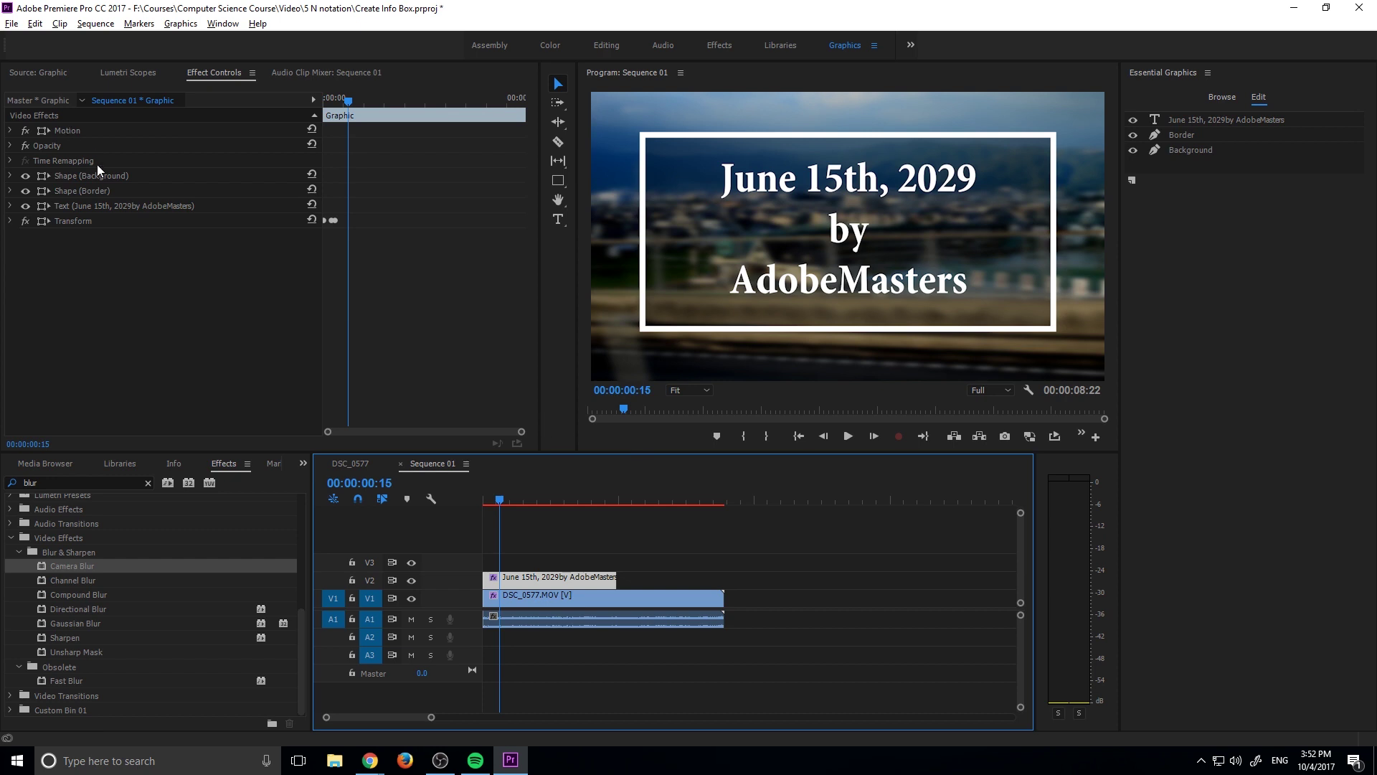
drag(78, 221, 81, 204)
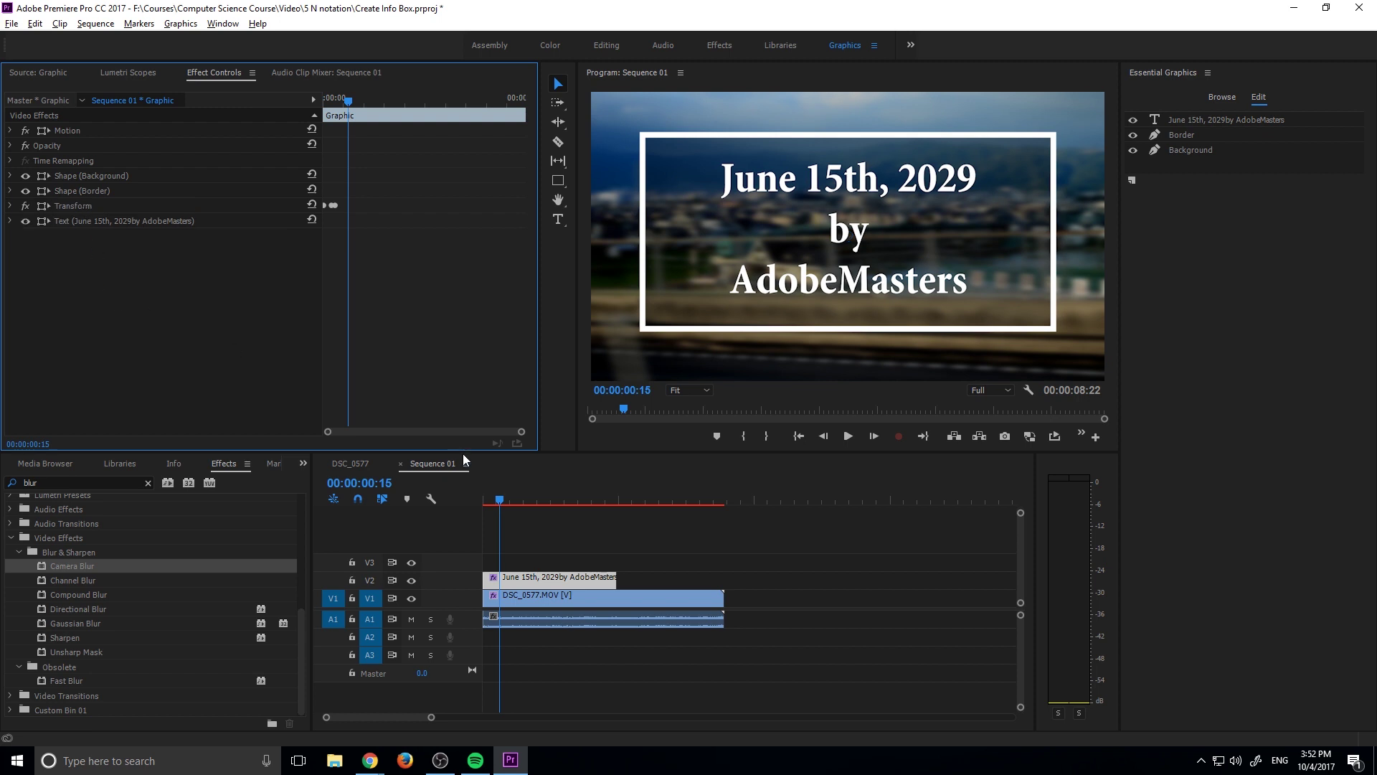
drag(500, 507, 488, 503)
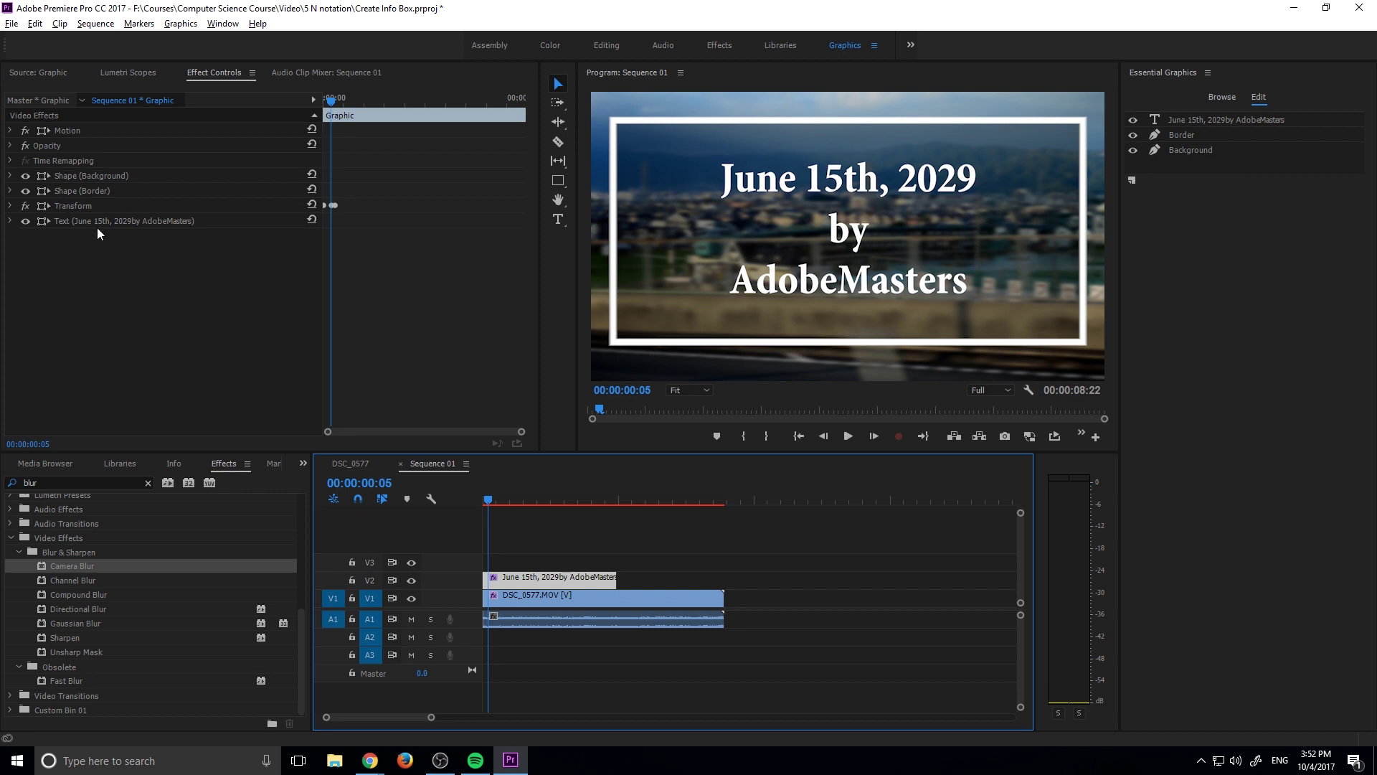
Step: Set a 0% Opacity keyframe on the title text near the animation's start
click(10, 221)
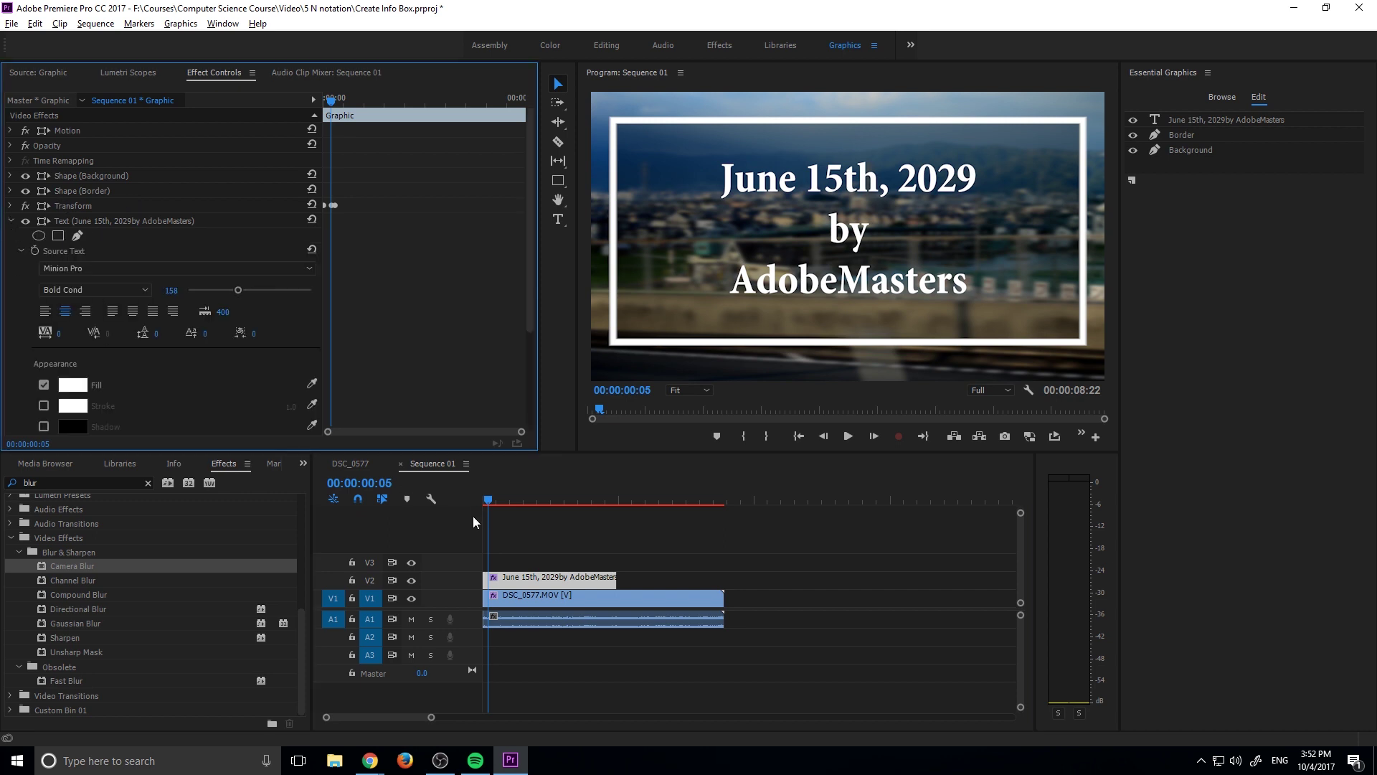
click(502, 502)
drag(502, 502, 488, 504)
click(874, 436)
click(874, 436)
scroll(124, 359, down, 1)
scroll(125, 359, down, 3)
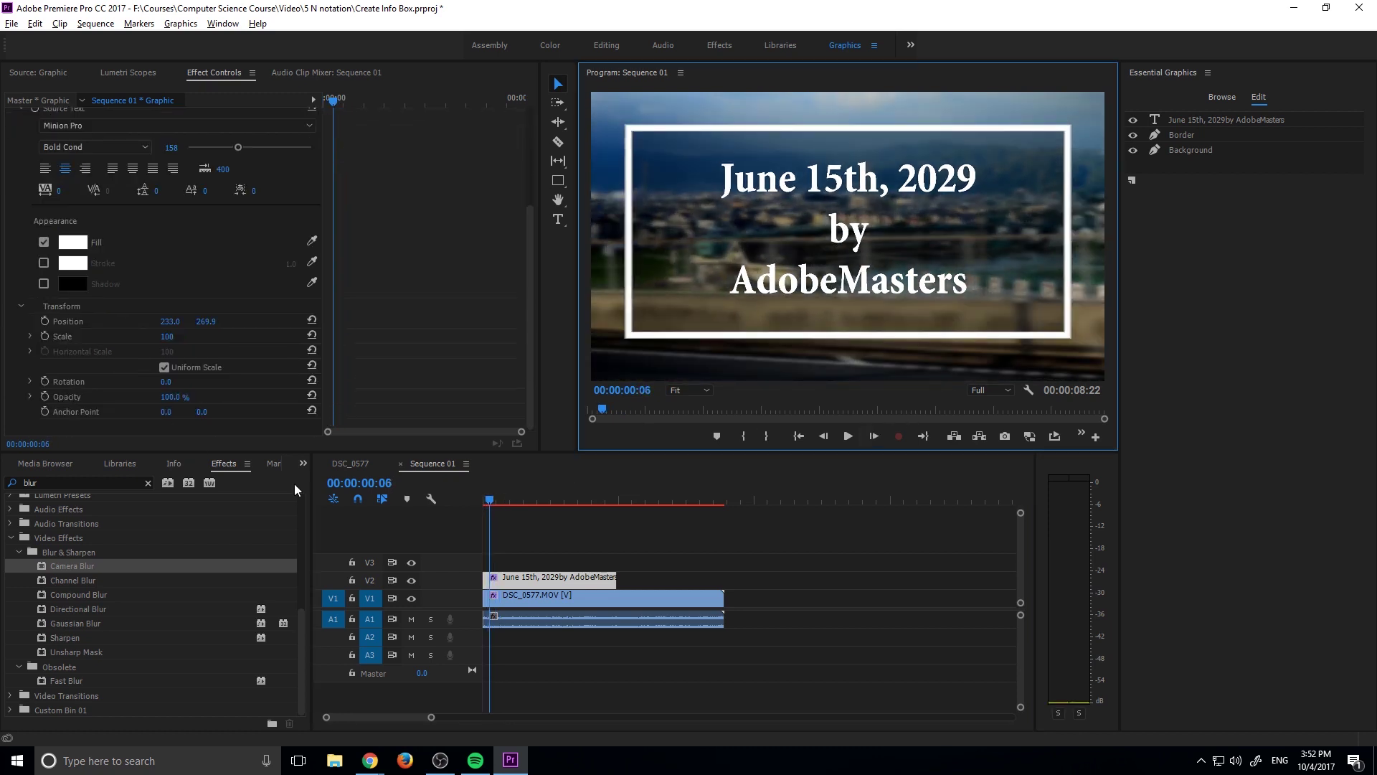
scroll(151, 602, up, 2)
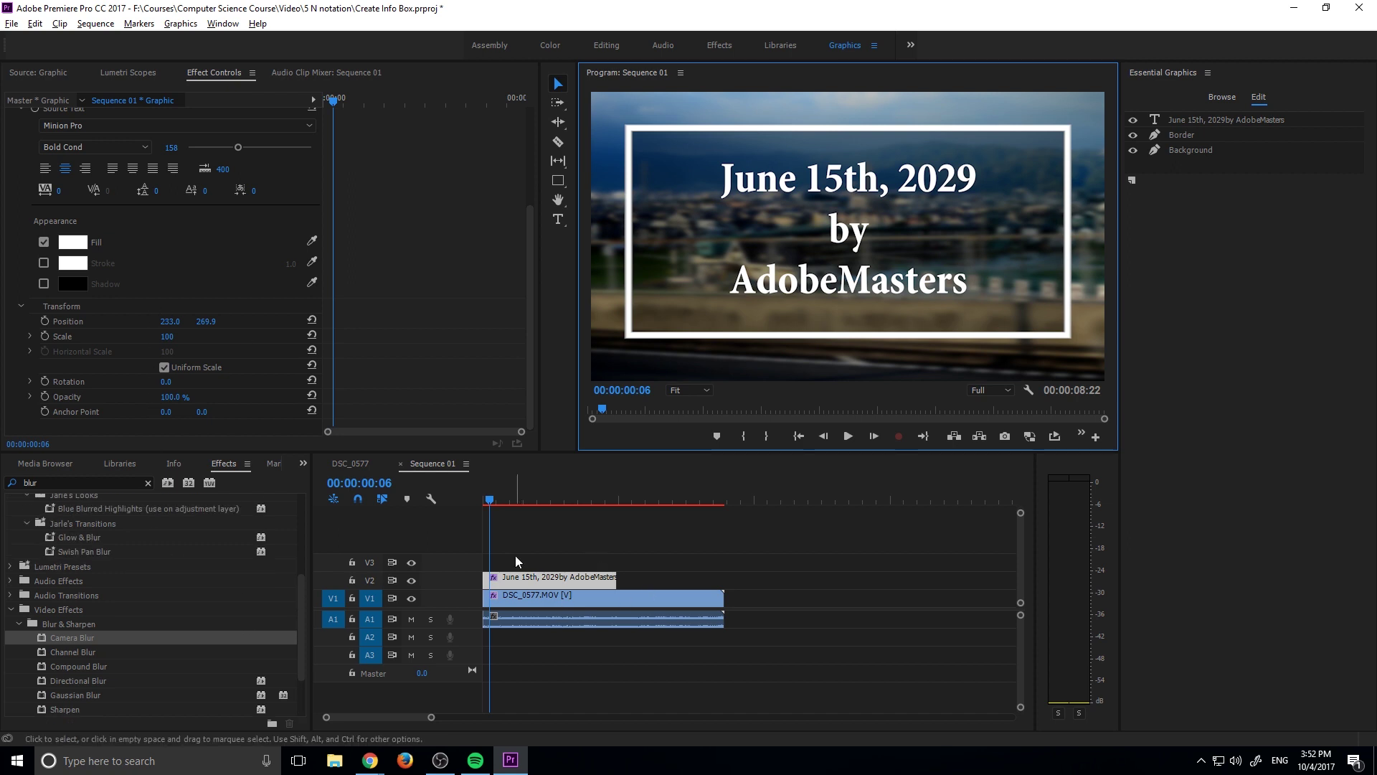
scroll(117, 200, up, 3)
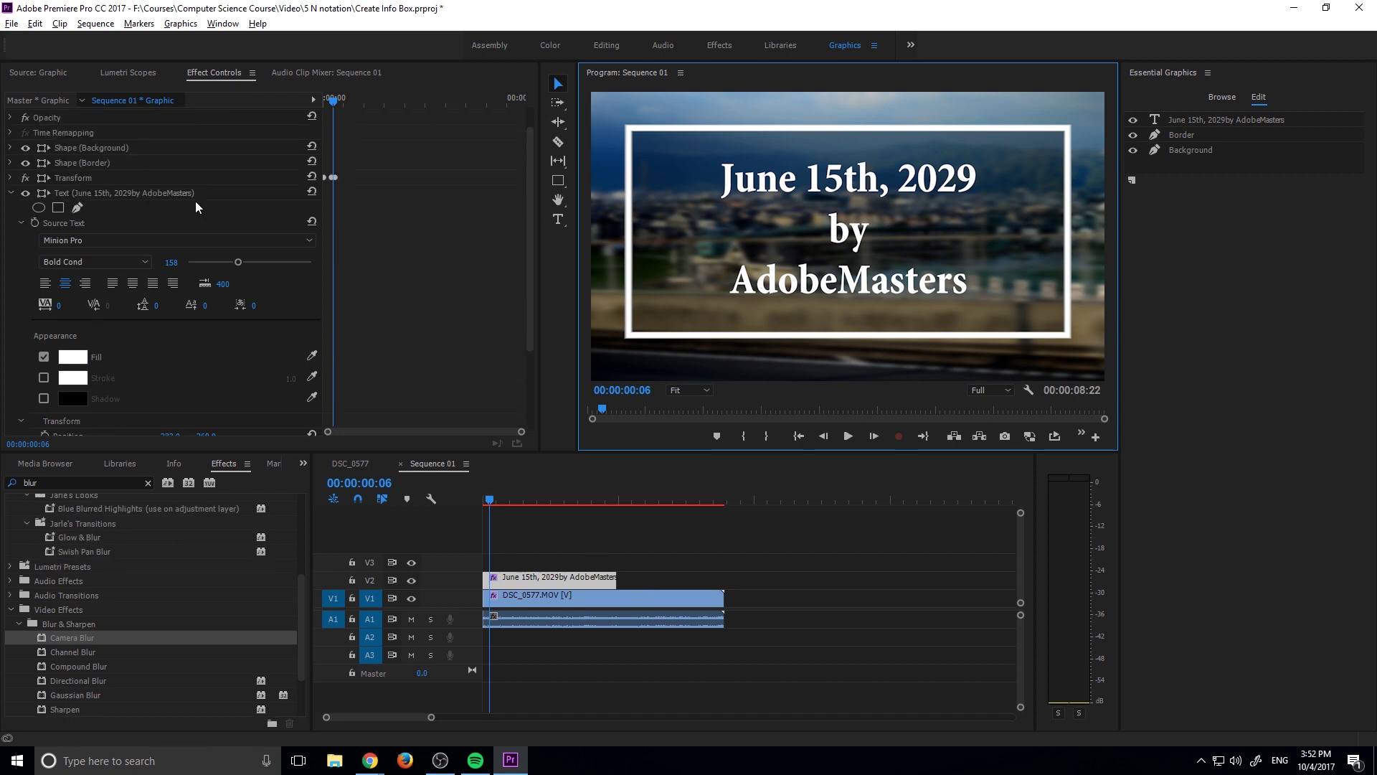
scroll(156, 188, down, 3)
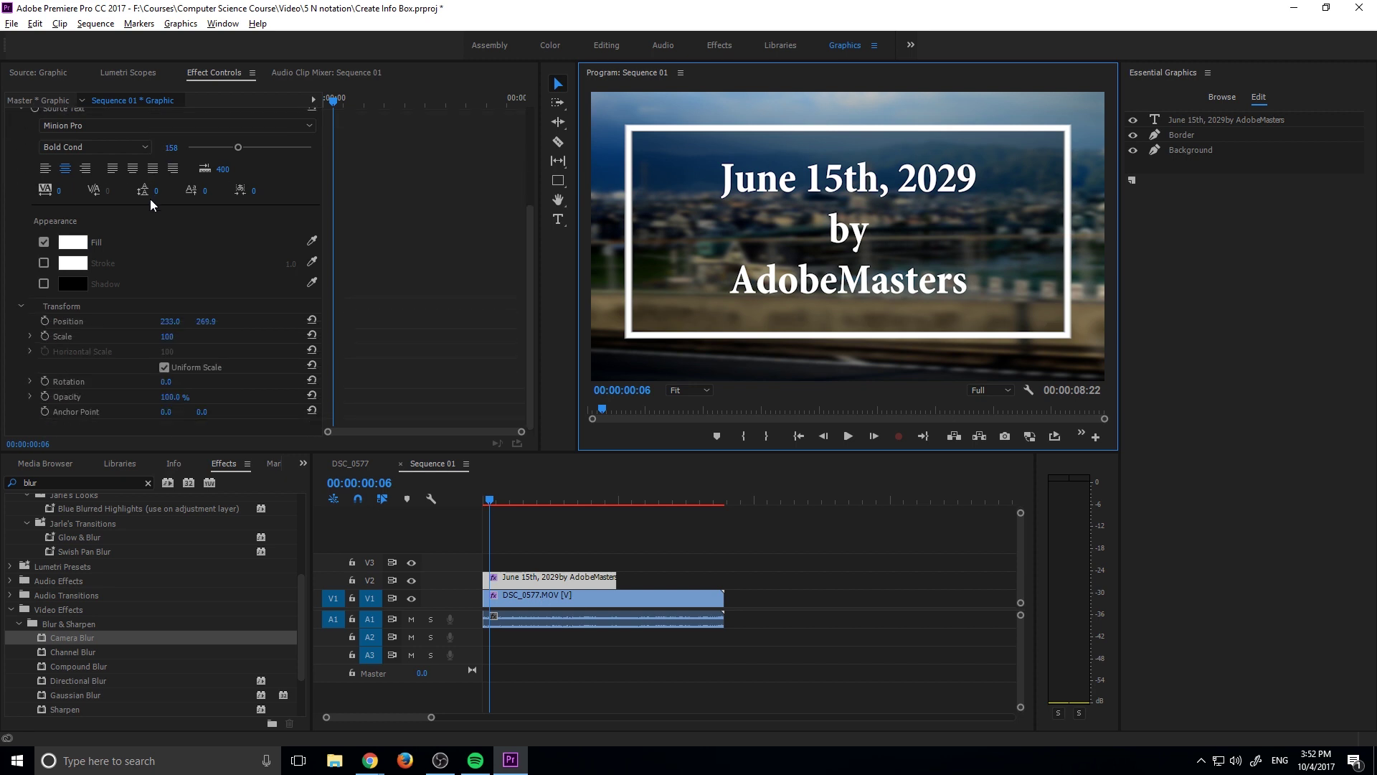
click(44, 396)
click(176, 397)
text(0)
key(Return)
Step: Keyframe the text Opacity to 100% a few frames later and preview the fade
click(874, 436)
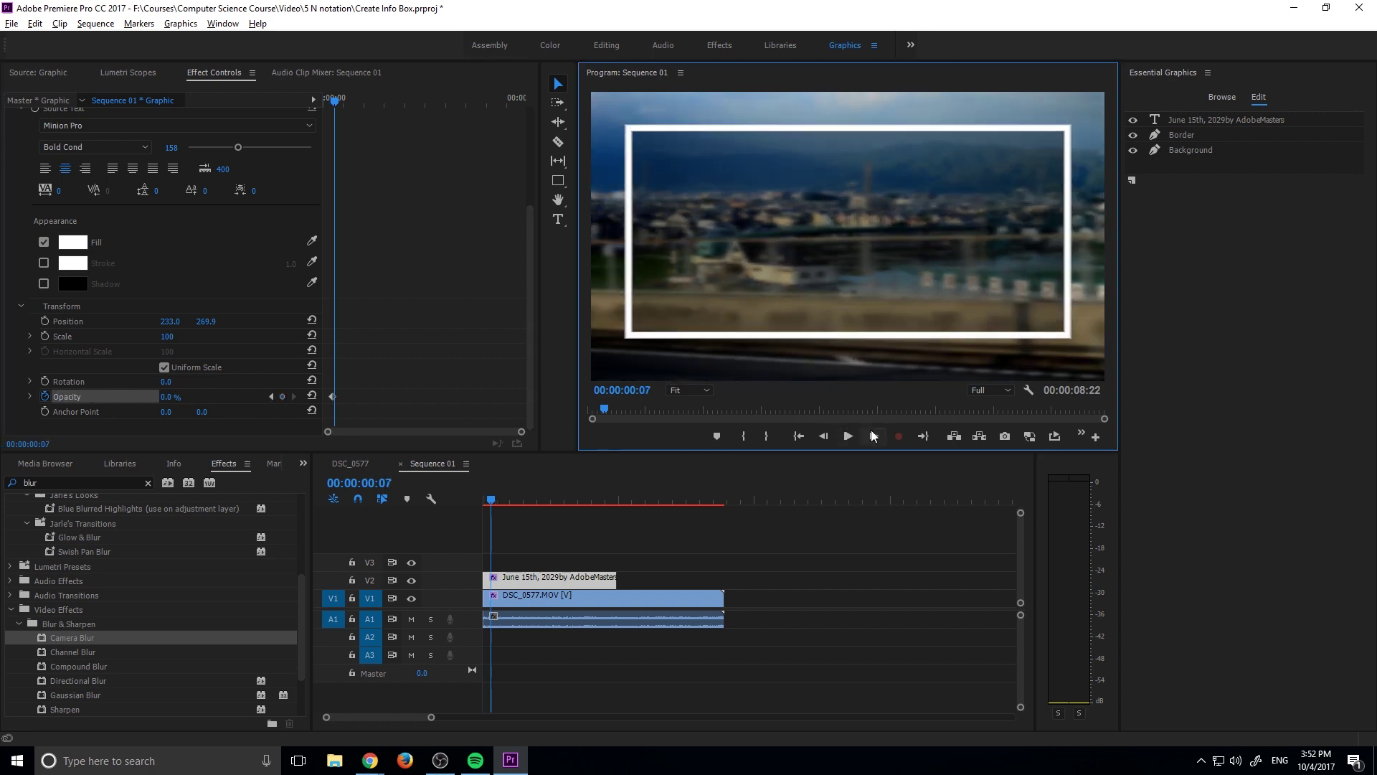
click(874, 436)
click(874, 437)
click(874, 436)
drag(169, 397, 220, 398)
click(479, 495)
key(space)
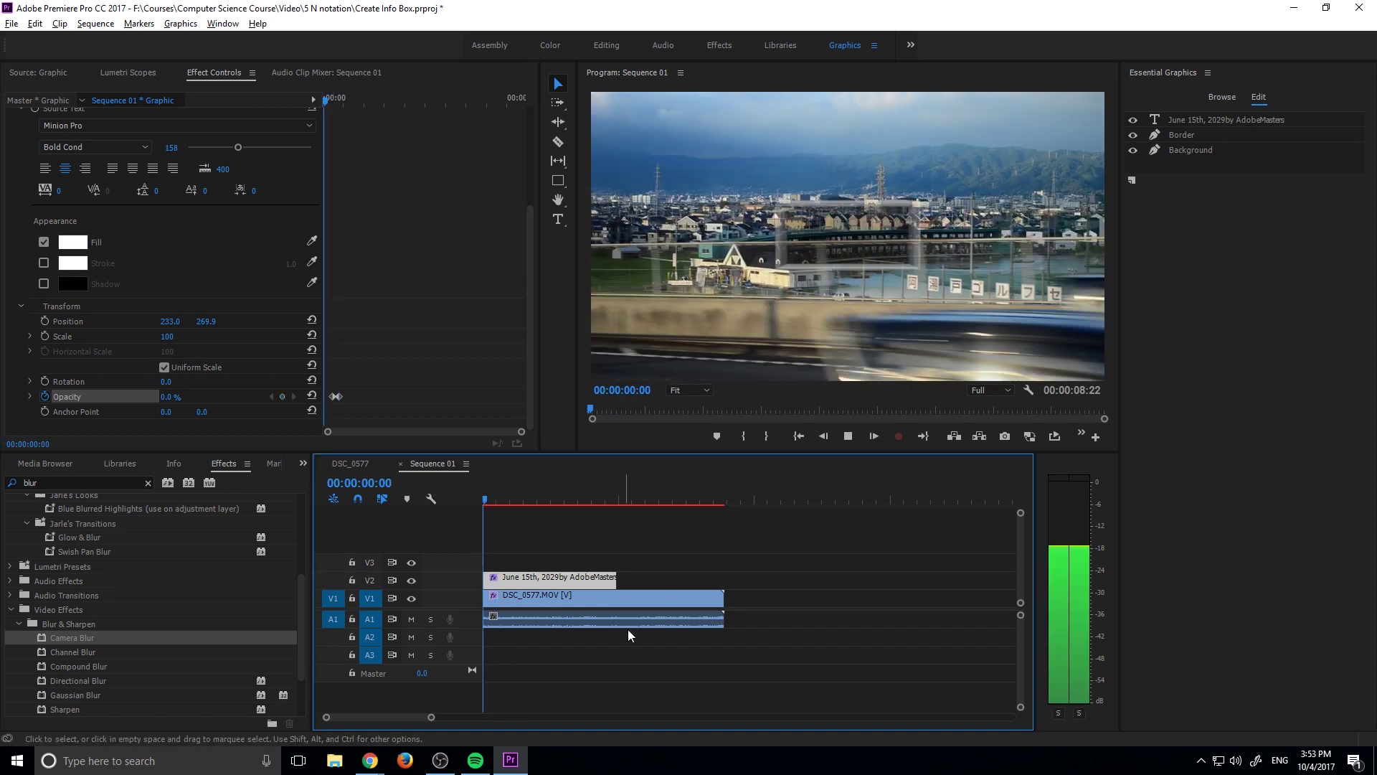
key(space)
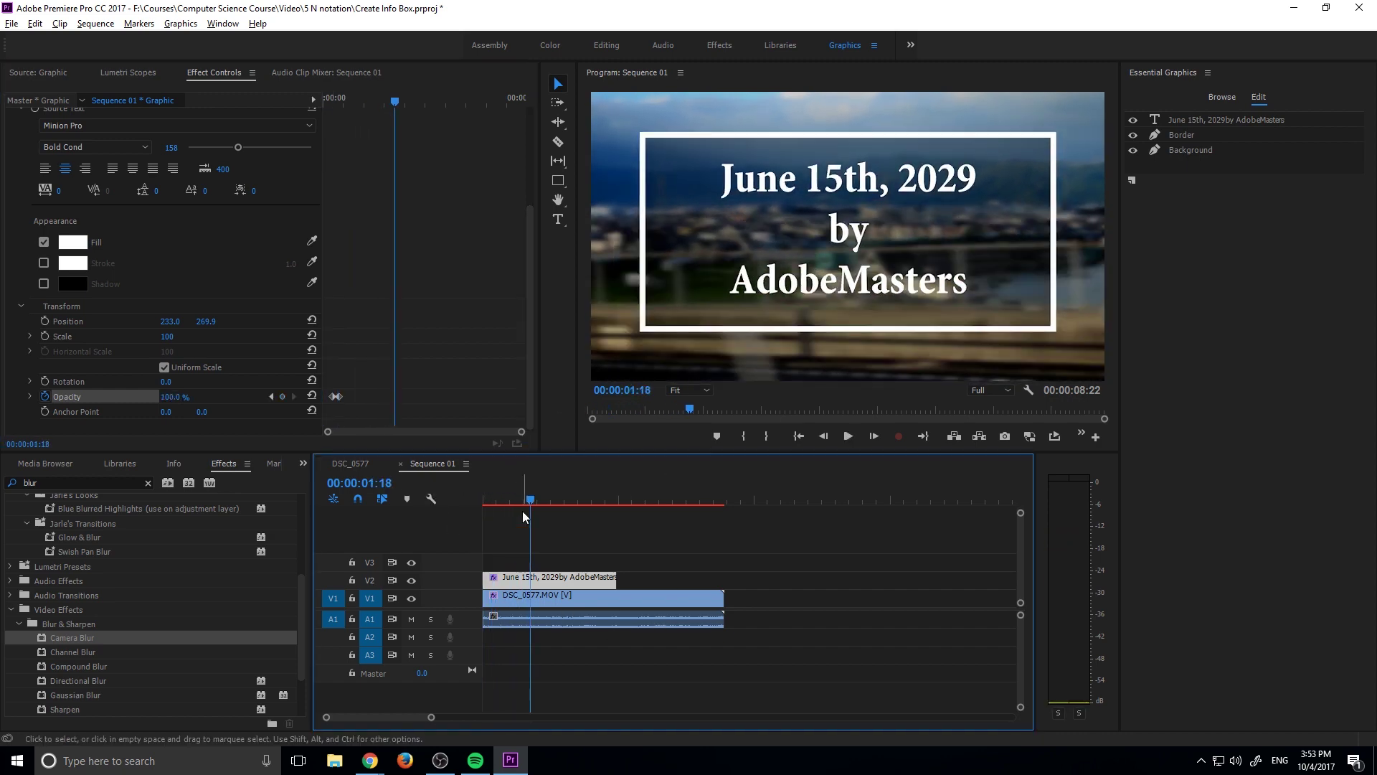
Step: Replay the intro from the start to review the box appearing and holding over blurred footage
click(526, 507)
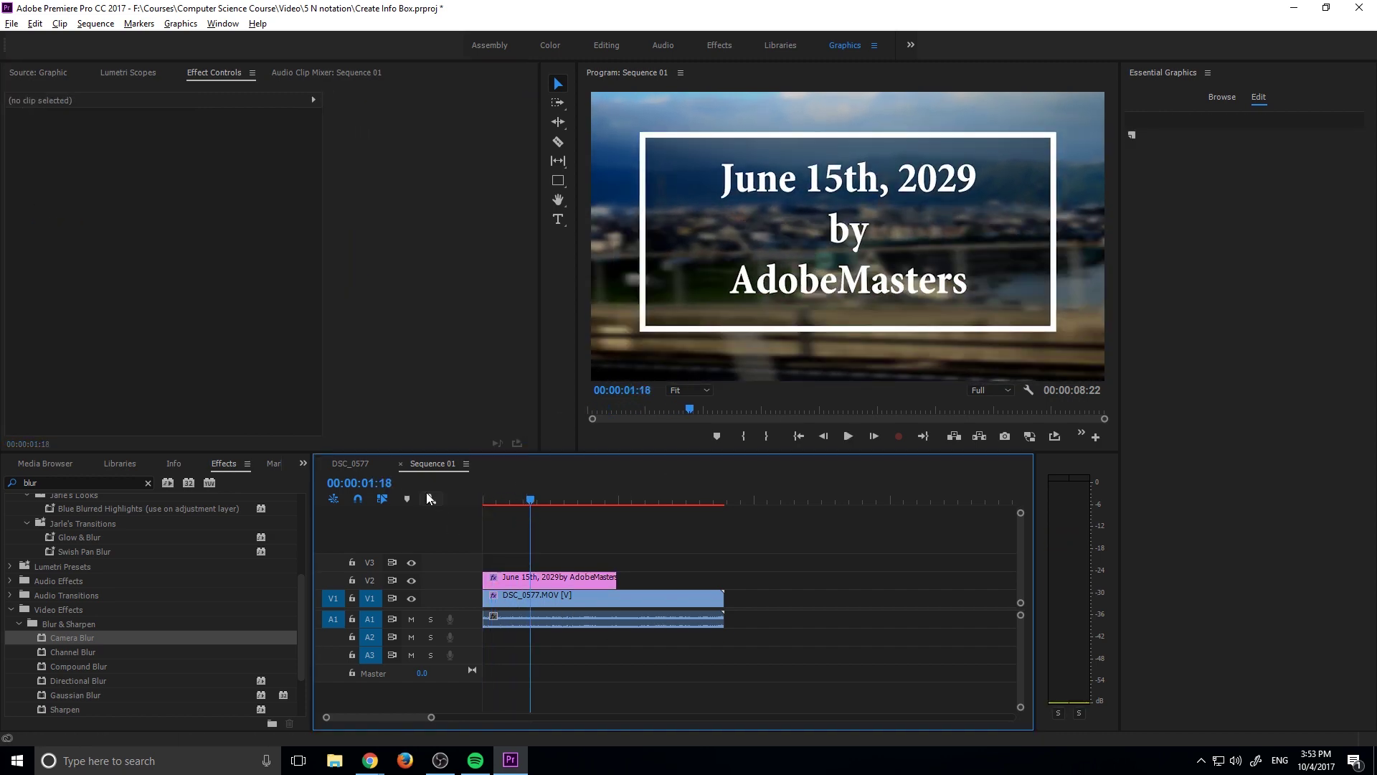
key(Home)
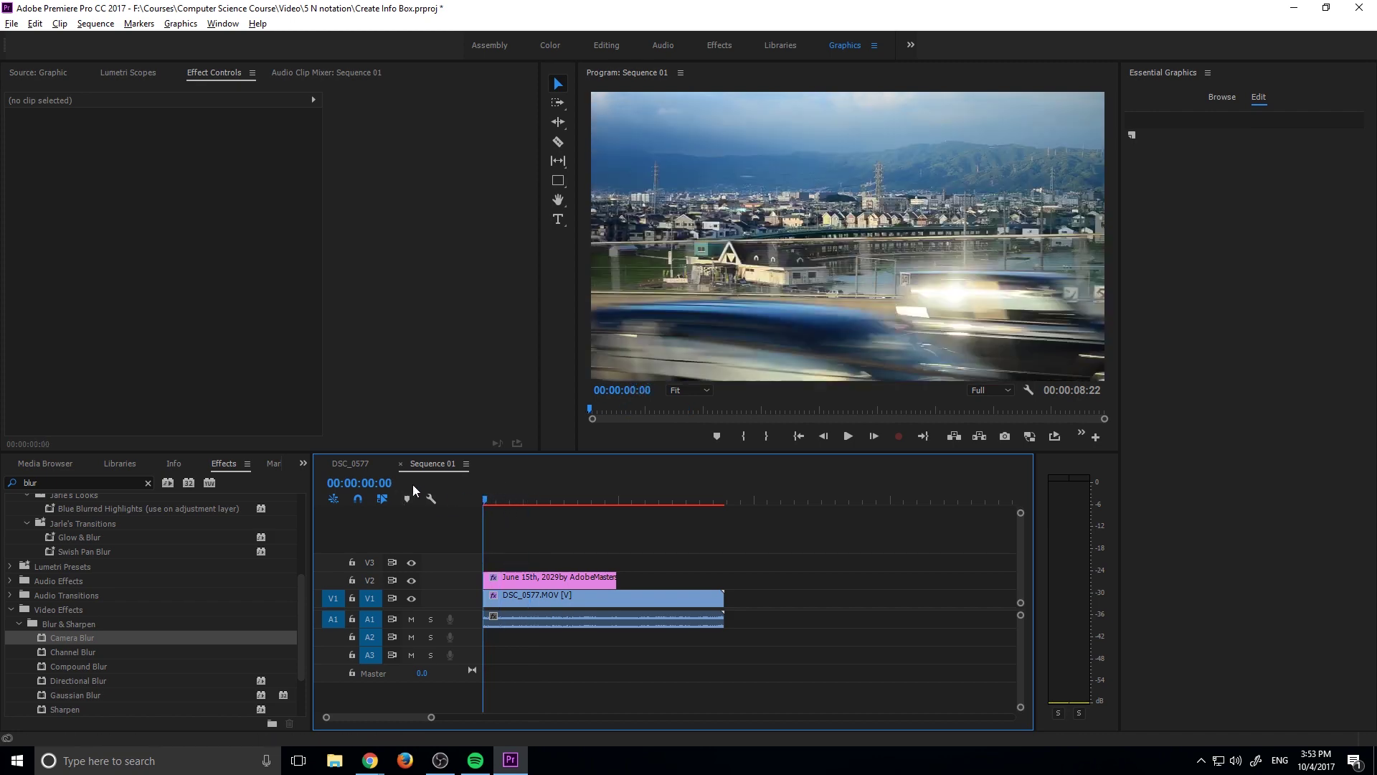
key(space)
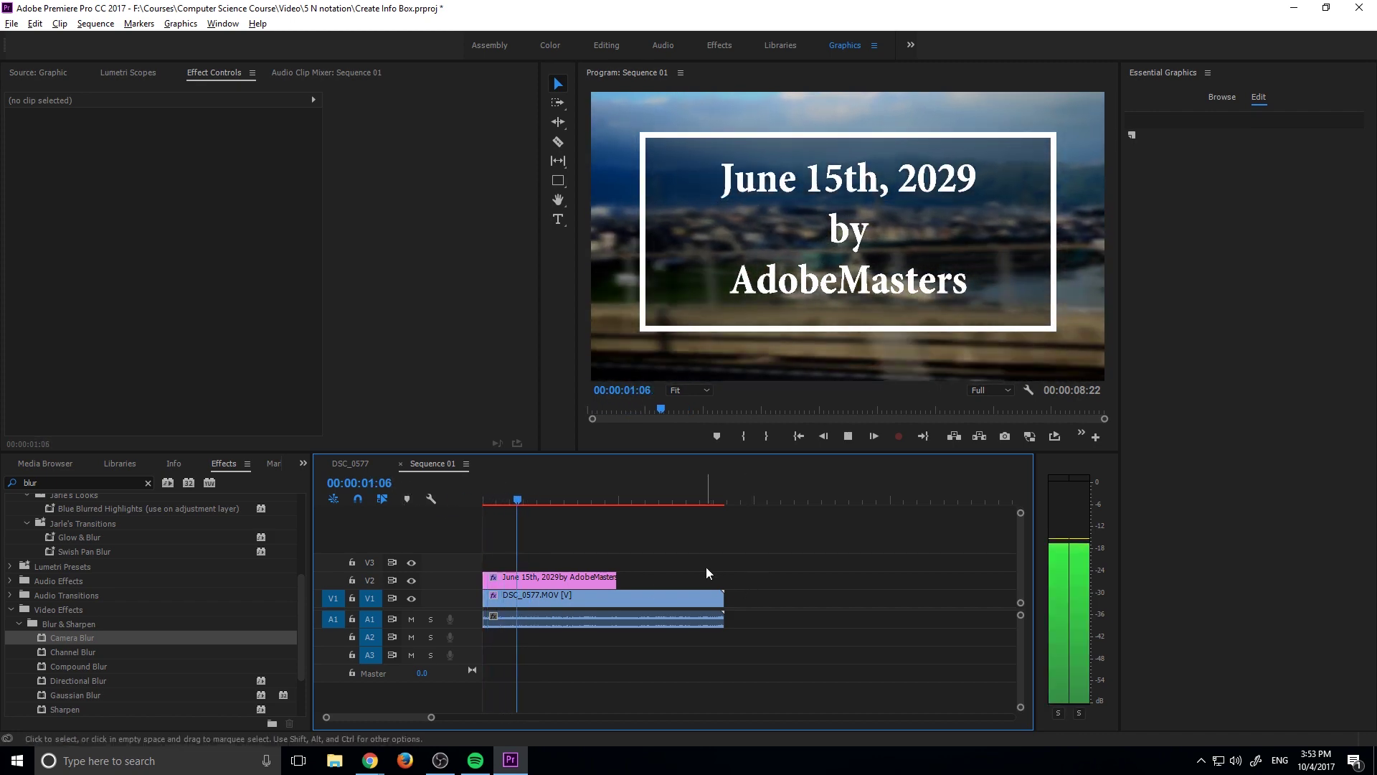
click(482, 499)
key(space)
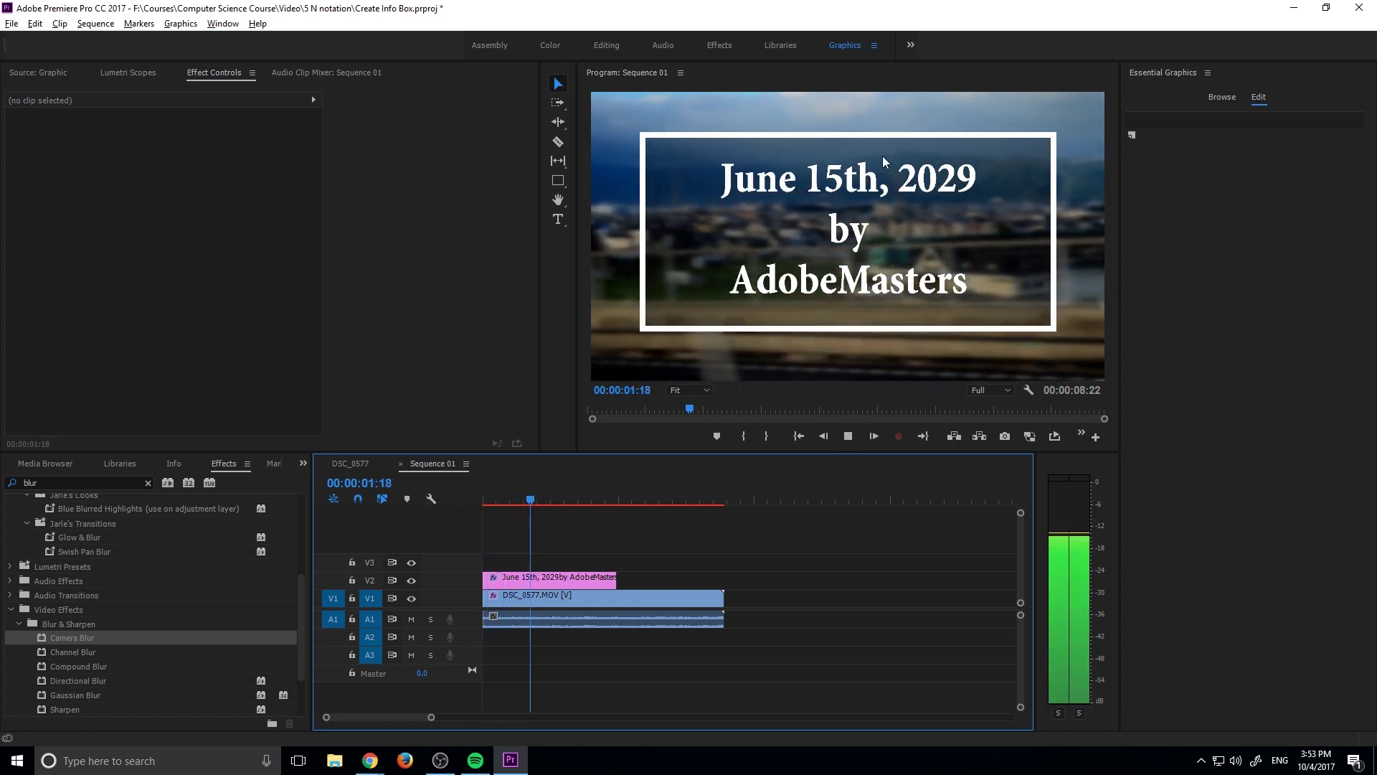
key(space)
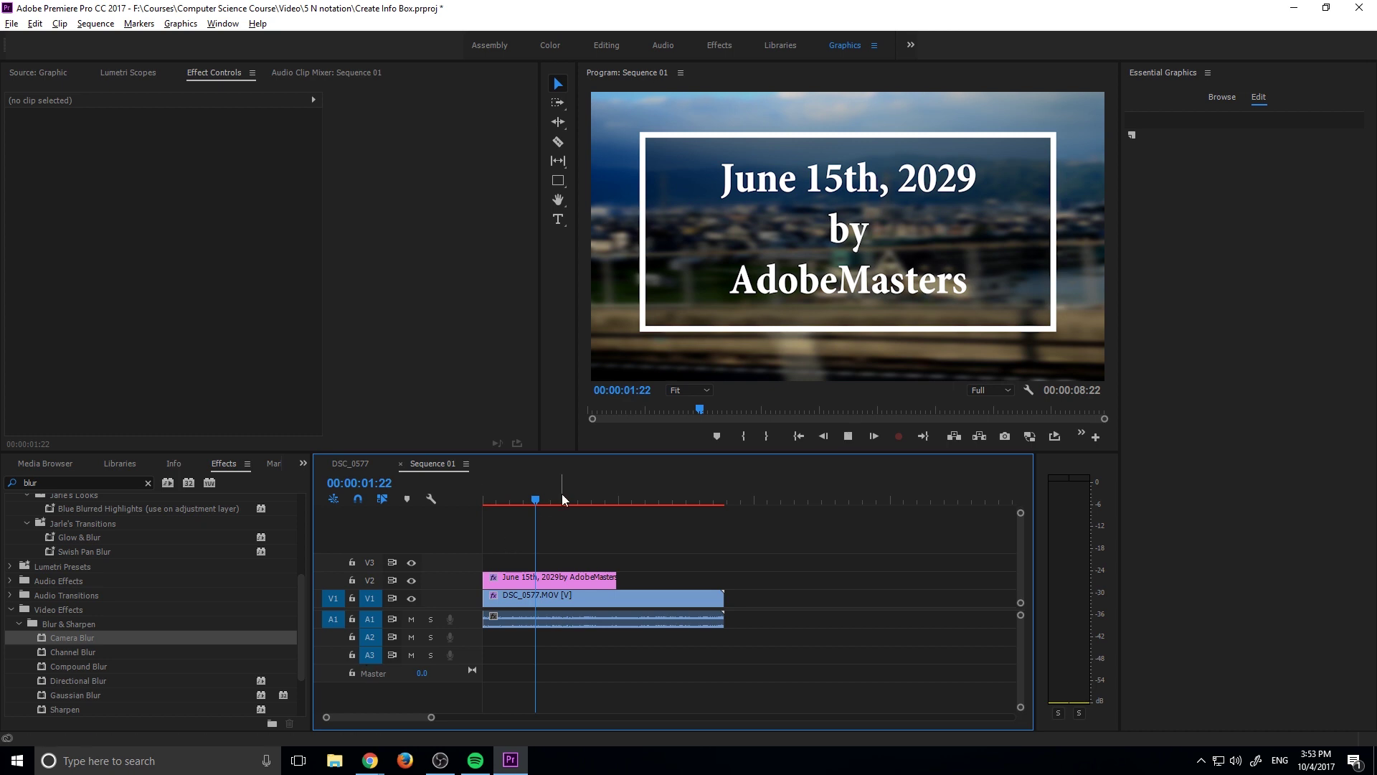
key(space)
key(space)
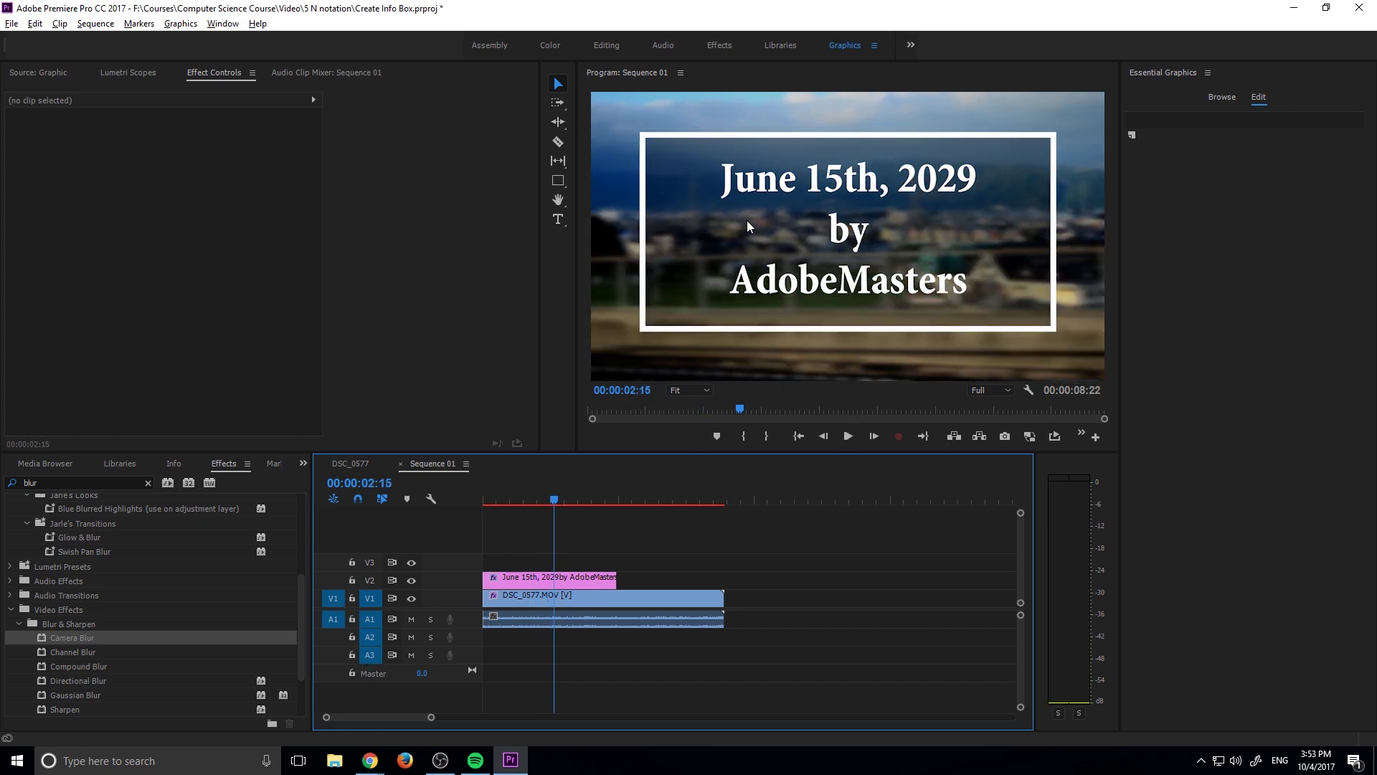
Step: Select the info-box graphic near 00:00:01:13 and expand its Transform properties
click(589, 584)
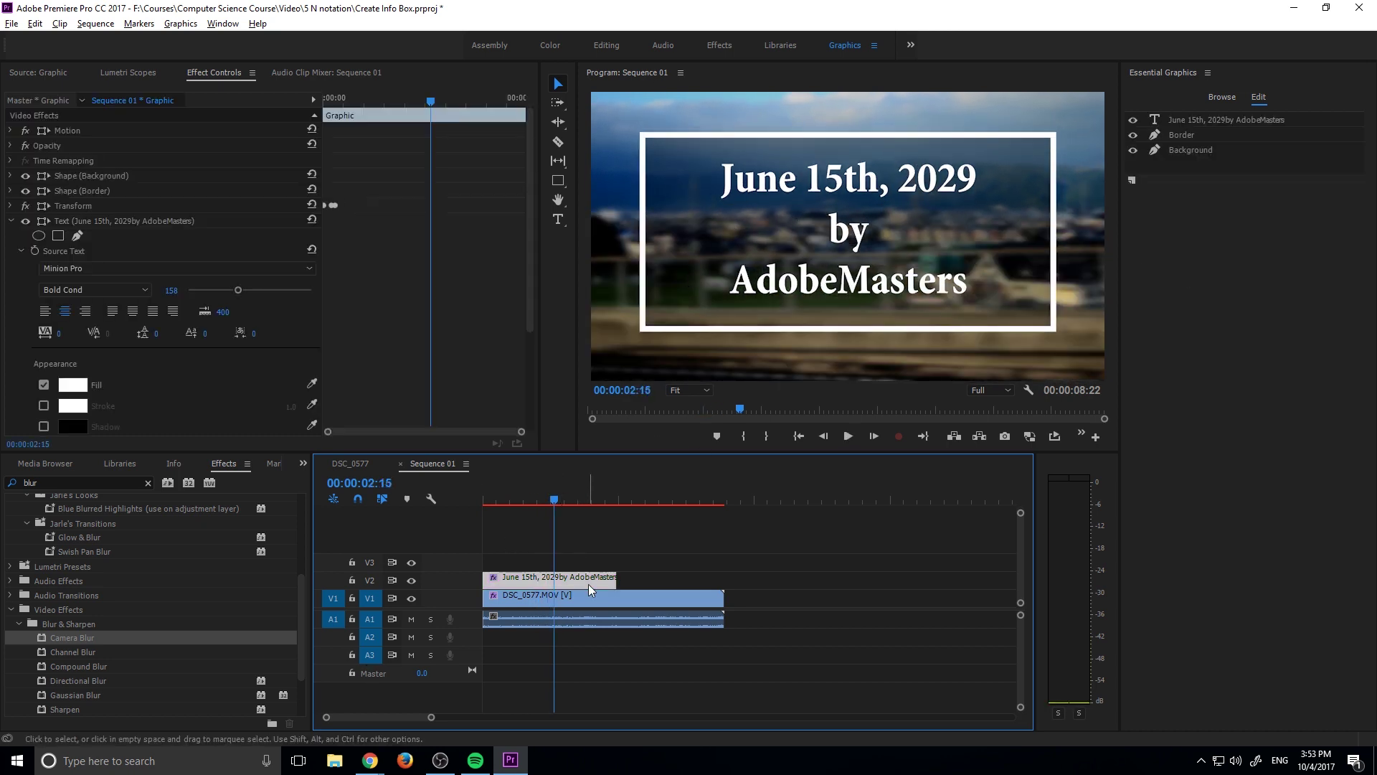
scroll(407, 216, down, 3)
scroll(436, 232, up, 3)
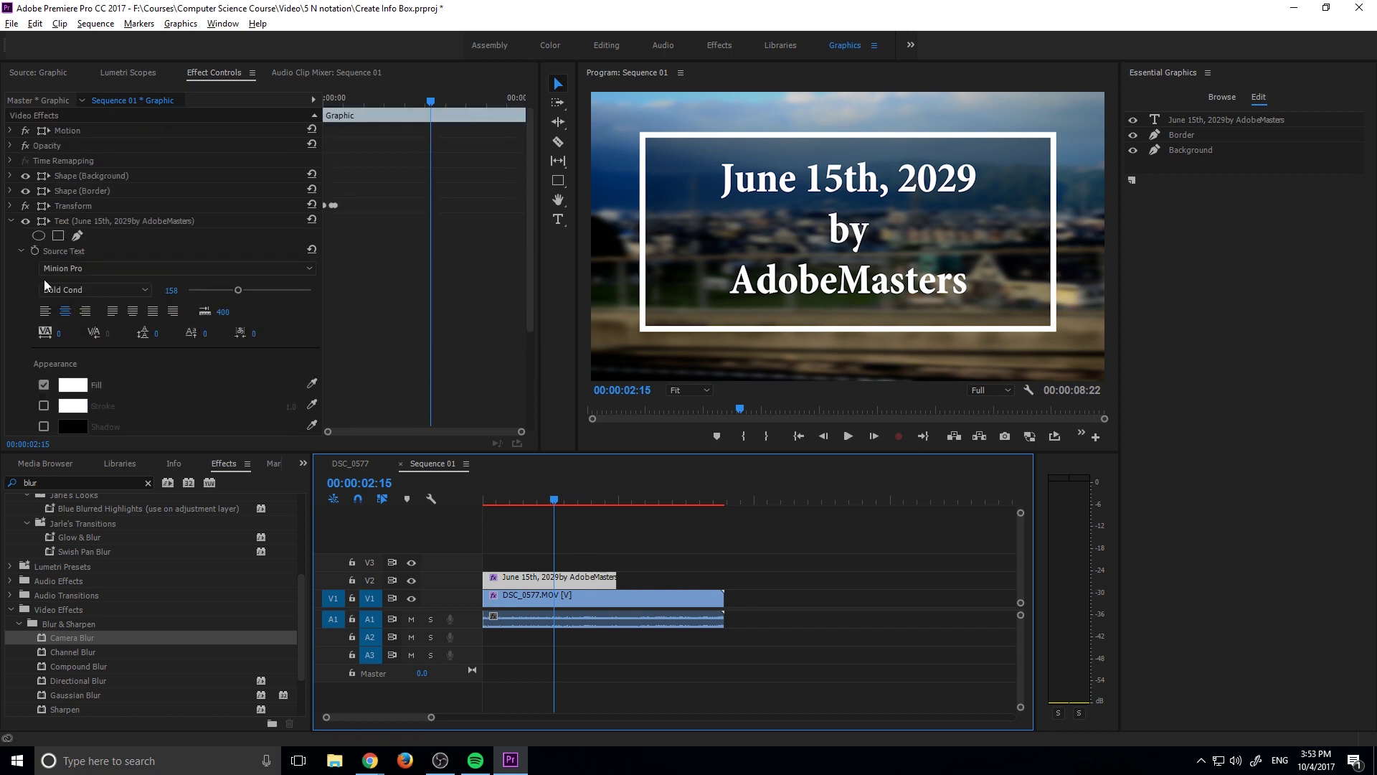
click(11, 205)
click(10, 206)
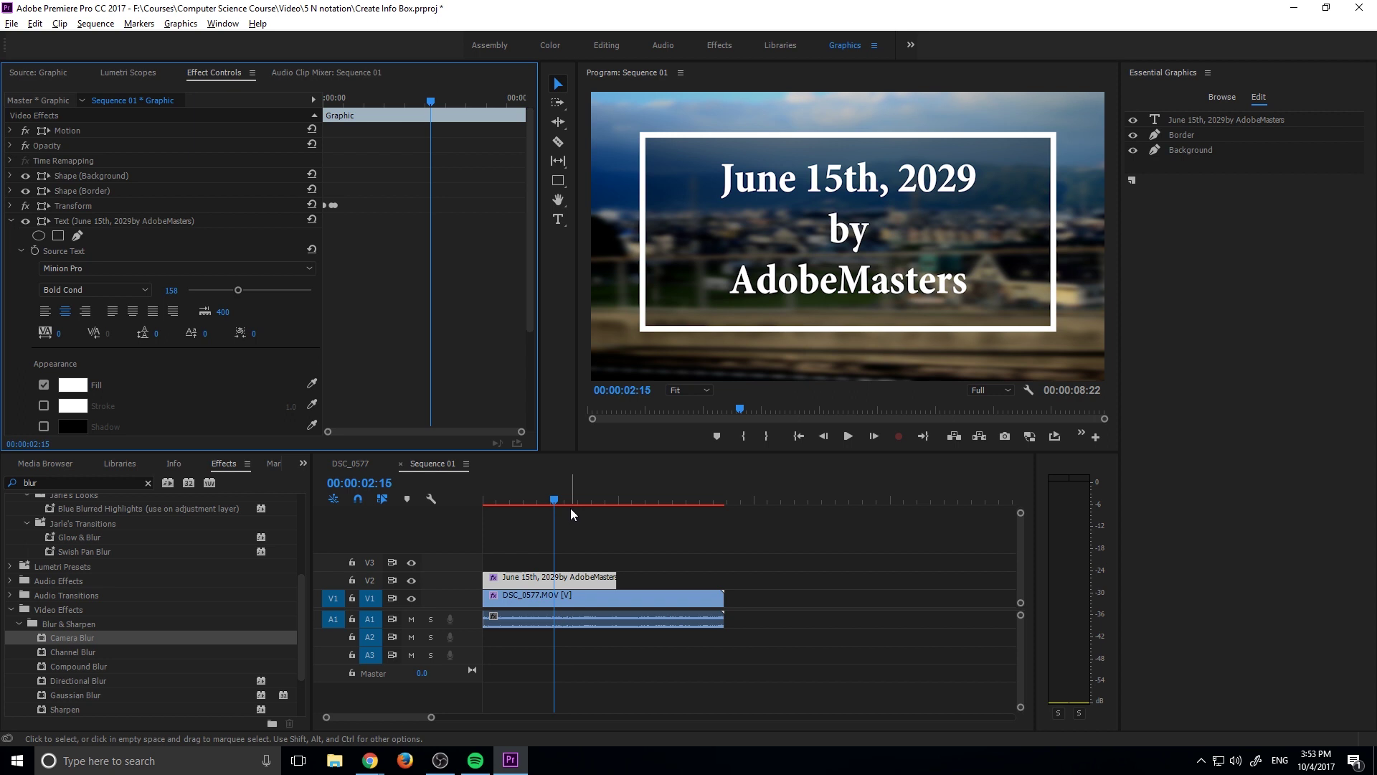
drag(567, 501, 535, 500)
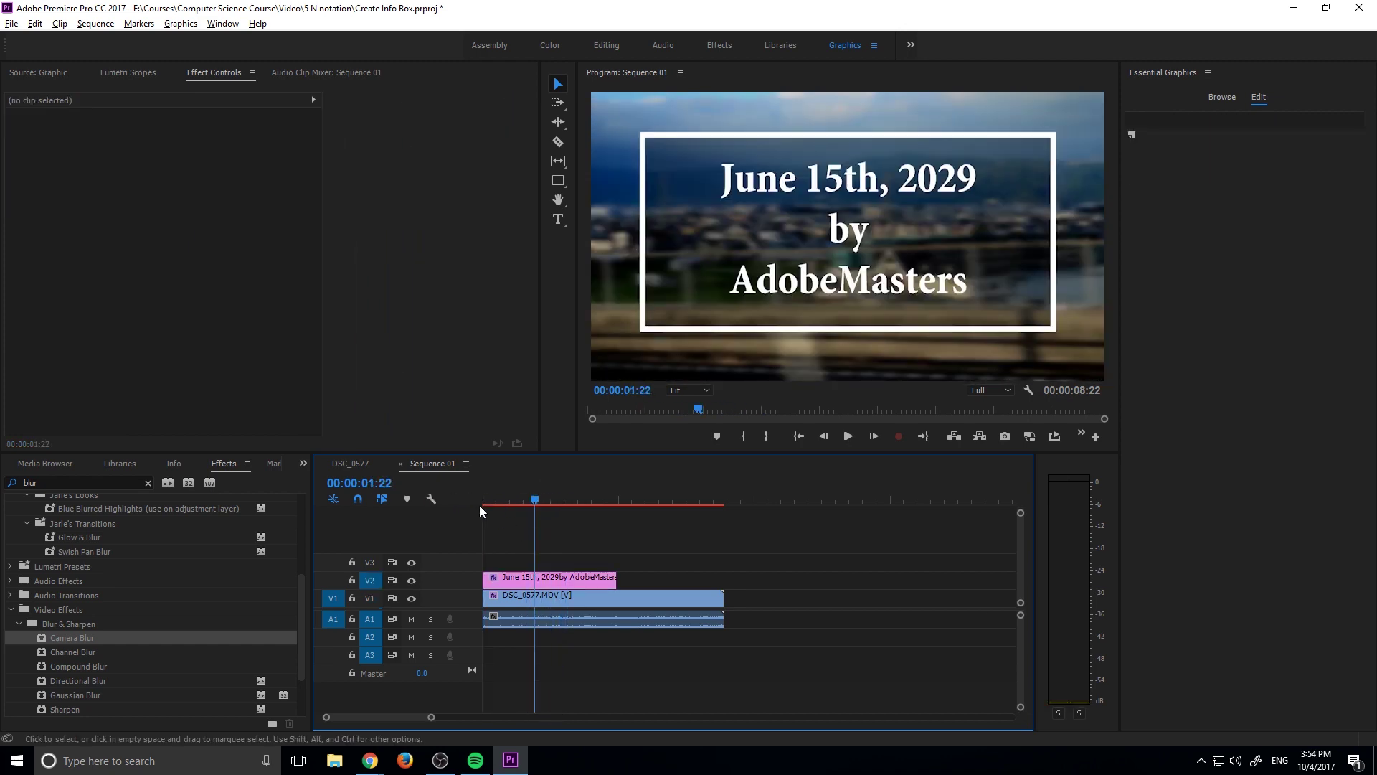
click(566, 581)
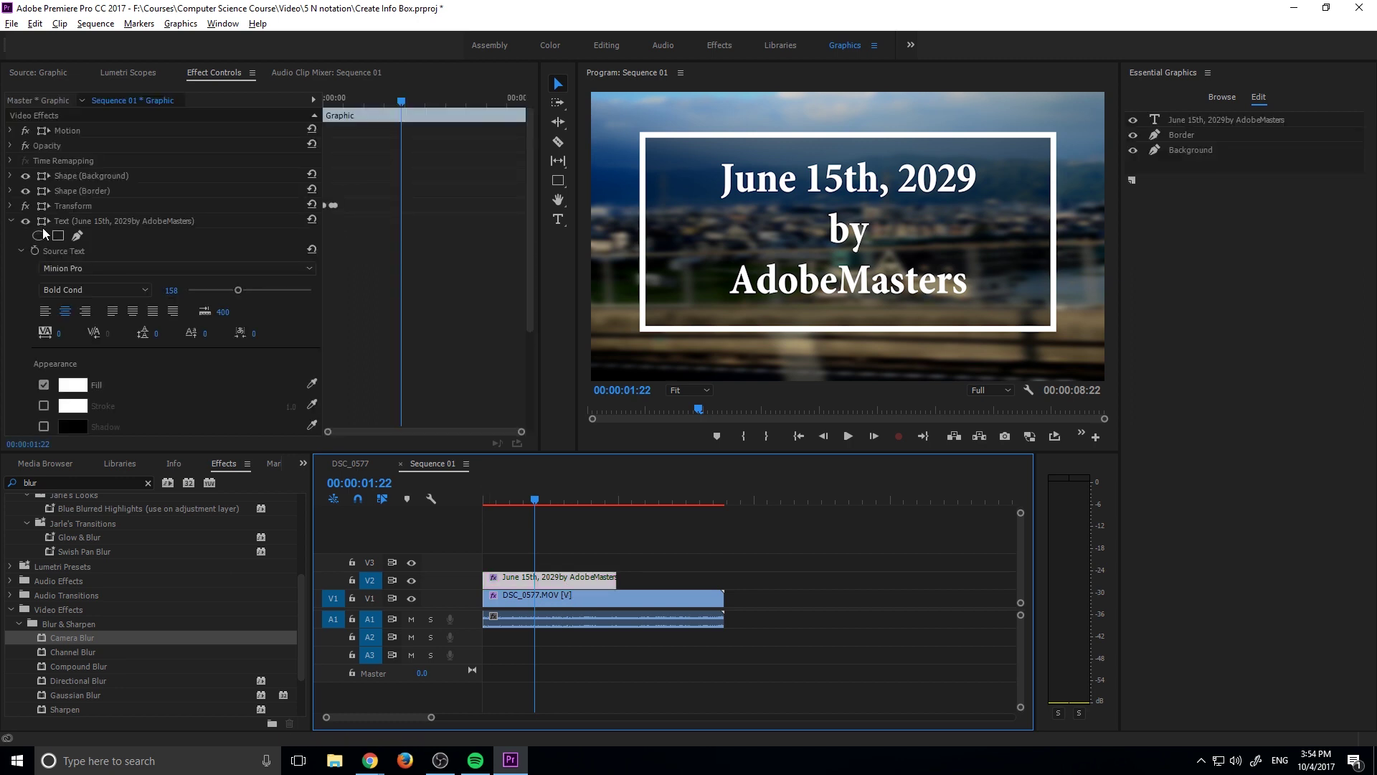
click(11, 206)
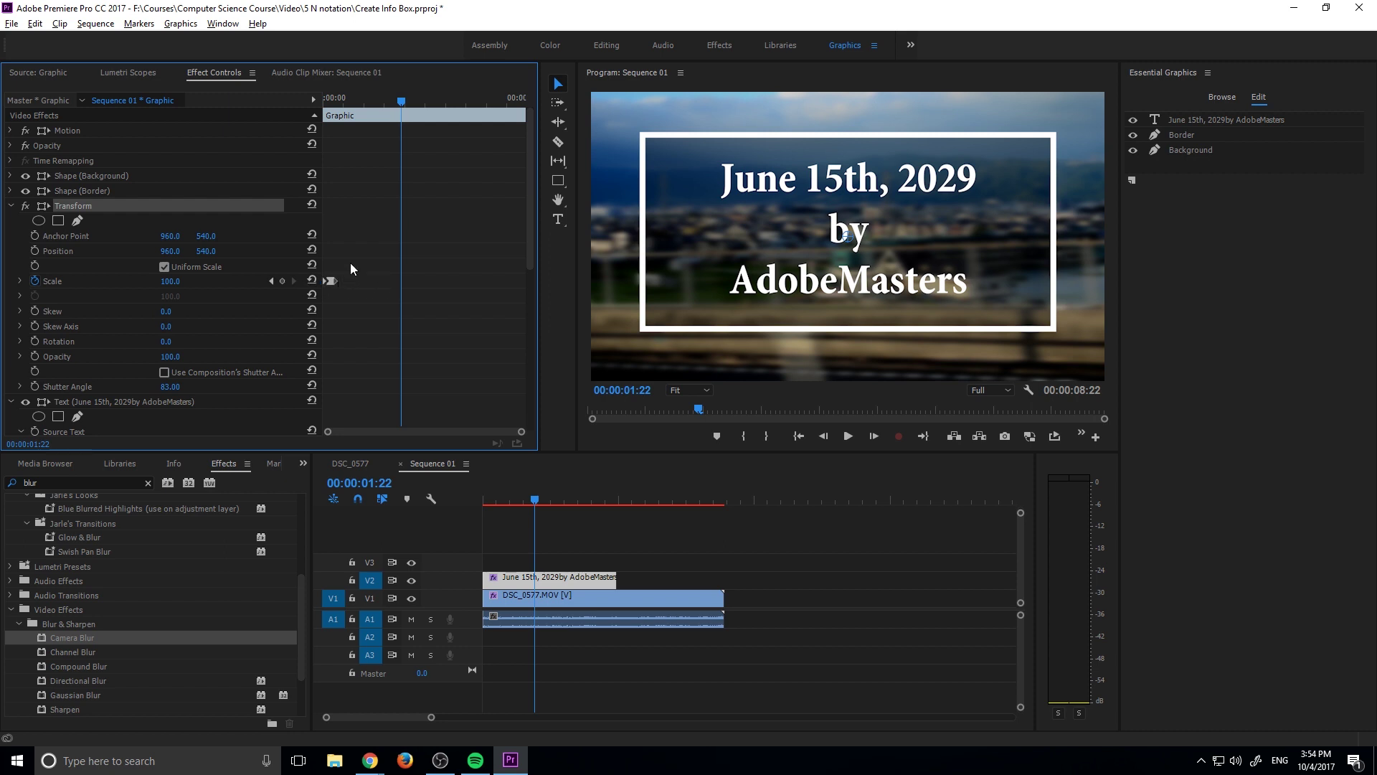
Step: Add closing Scale keyframes of 100 and 0 just after the two-second mark
drag(349, 263, 330, 297)
drag(399, 282, 407, 283)
click(330, 280)
key(ctrl+c)
key(ctrl+v)
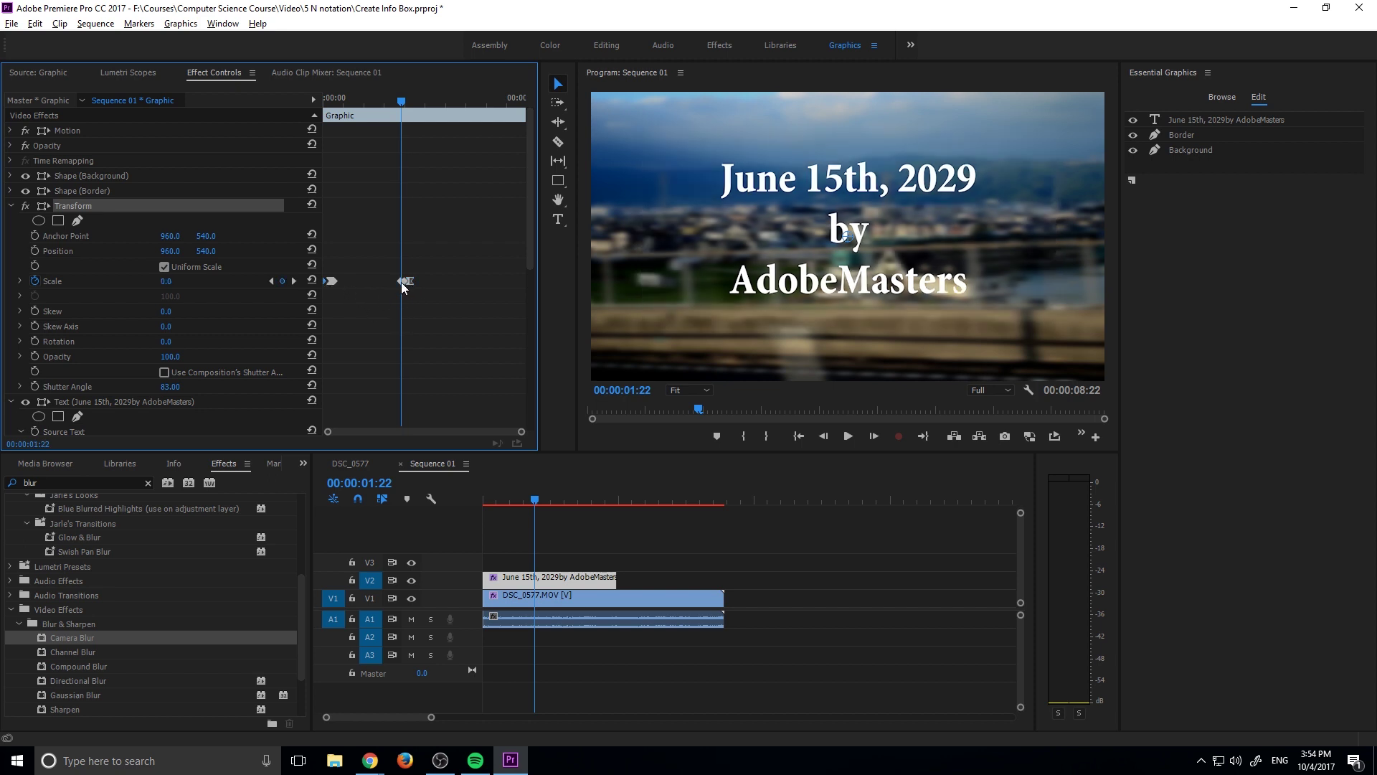
drag(402, 281, 423, 283)
Step: Step through and play back to check the box shrinking away
click(874, 437)
click(874, 437)
click(874, 437)
click(874, 437)
click(874, 436)
click(874, 436)
click(874, 437)
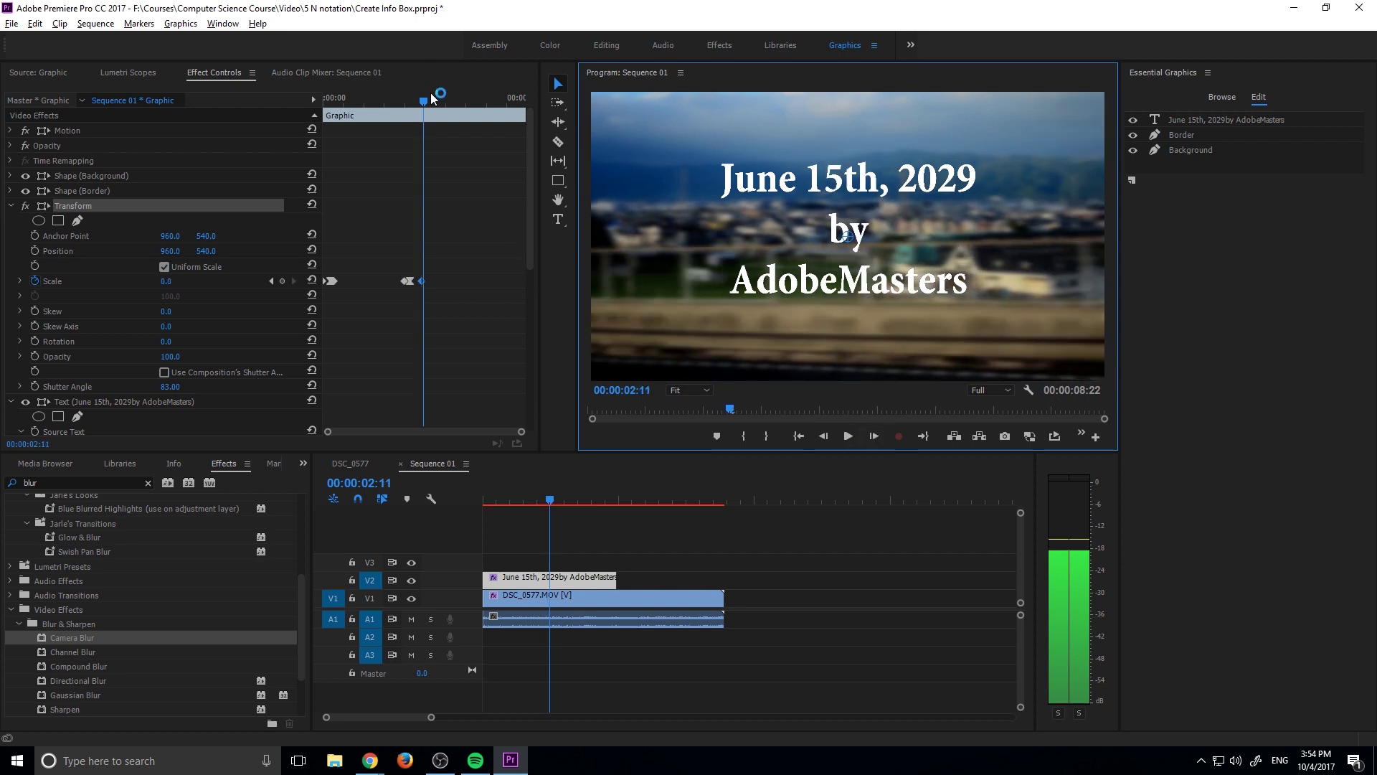
mouse_move(433, 101)
mouse_down()
mouse_move(393, 101)
mouse_move(407, 97)
mouse_up()
key(space)
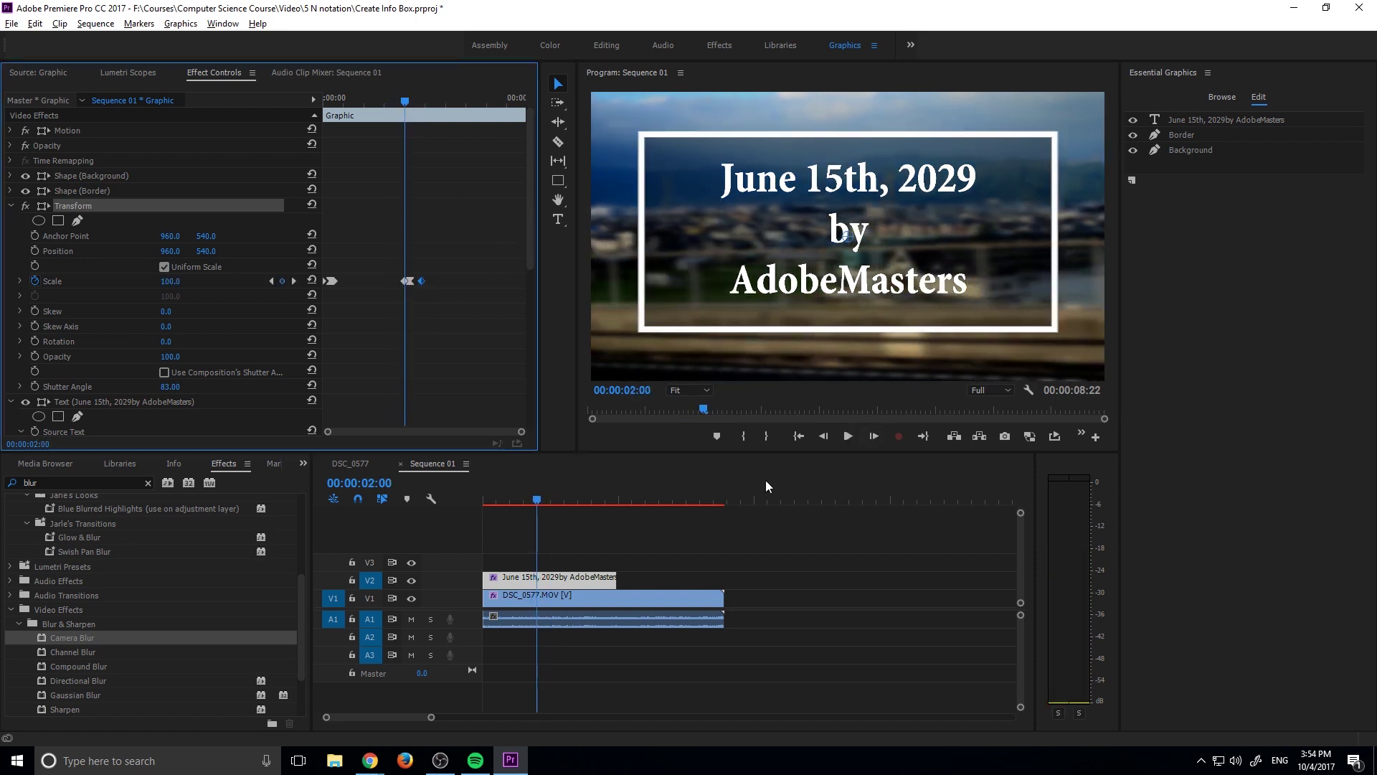
Step: At 02:00, add Brightness and Percent Blur keyframes to the DSC_0577.MOV clip
click(272, 280)
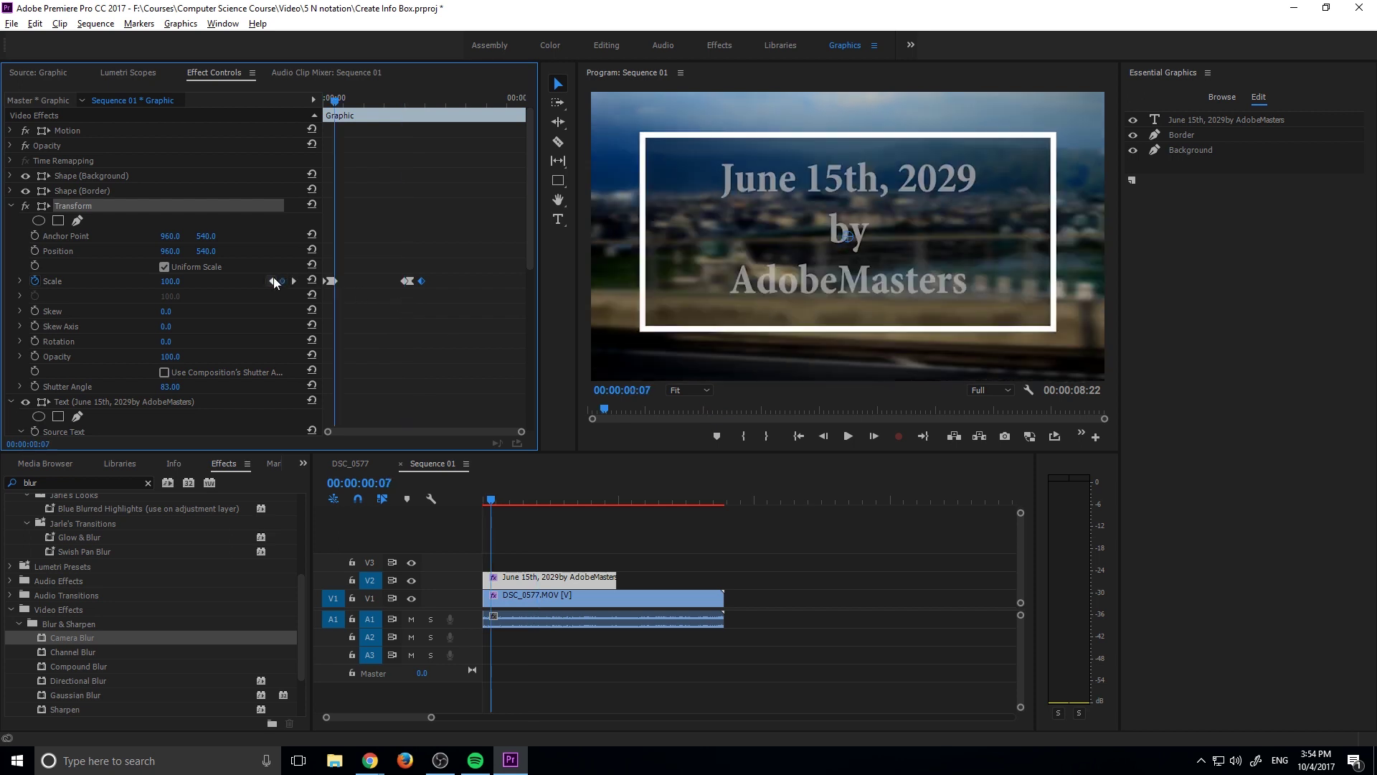
click(296, 283)
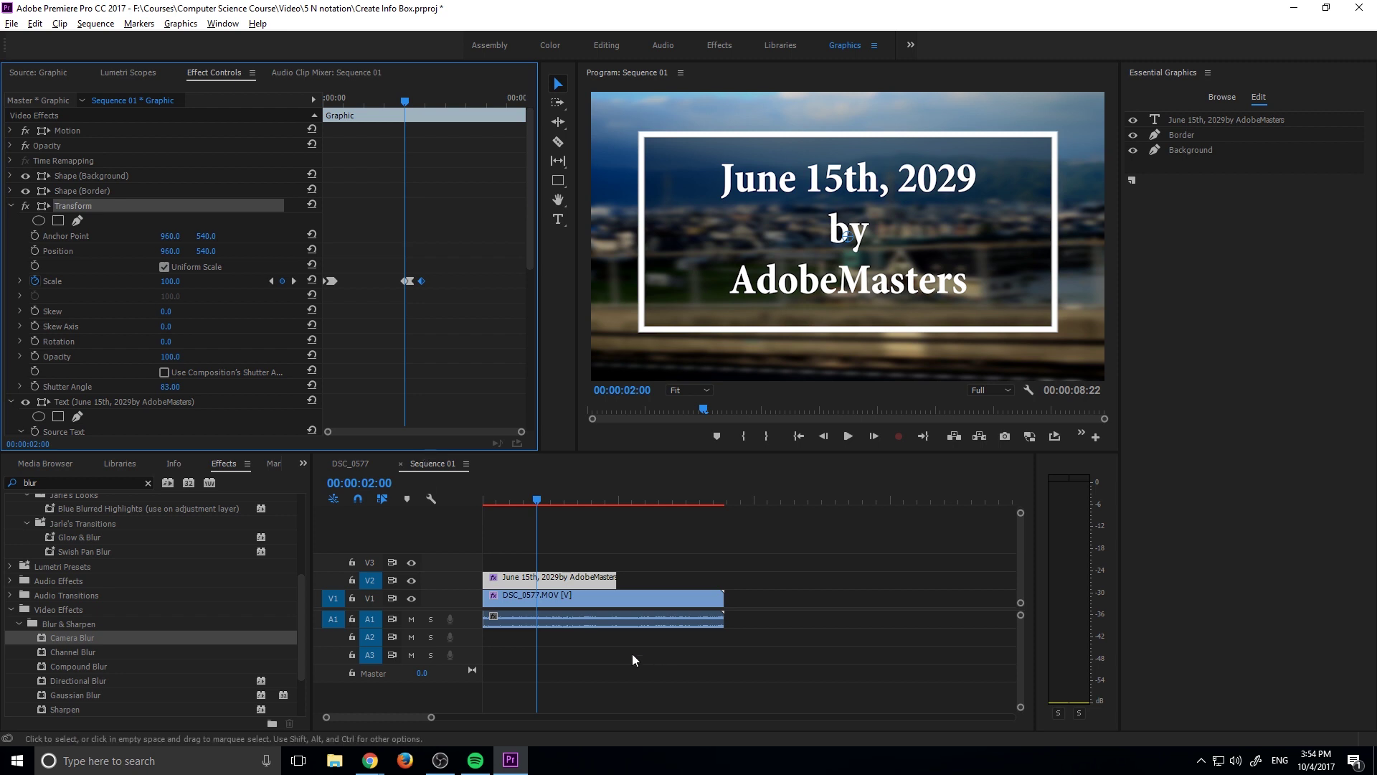
click(587, 601)
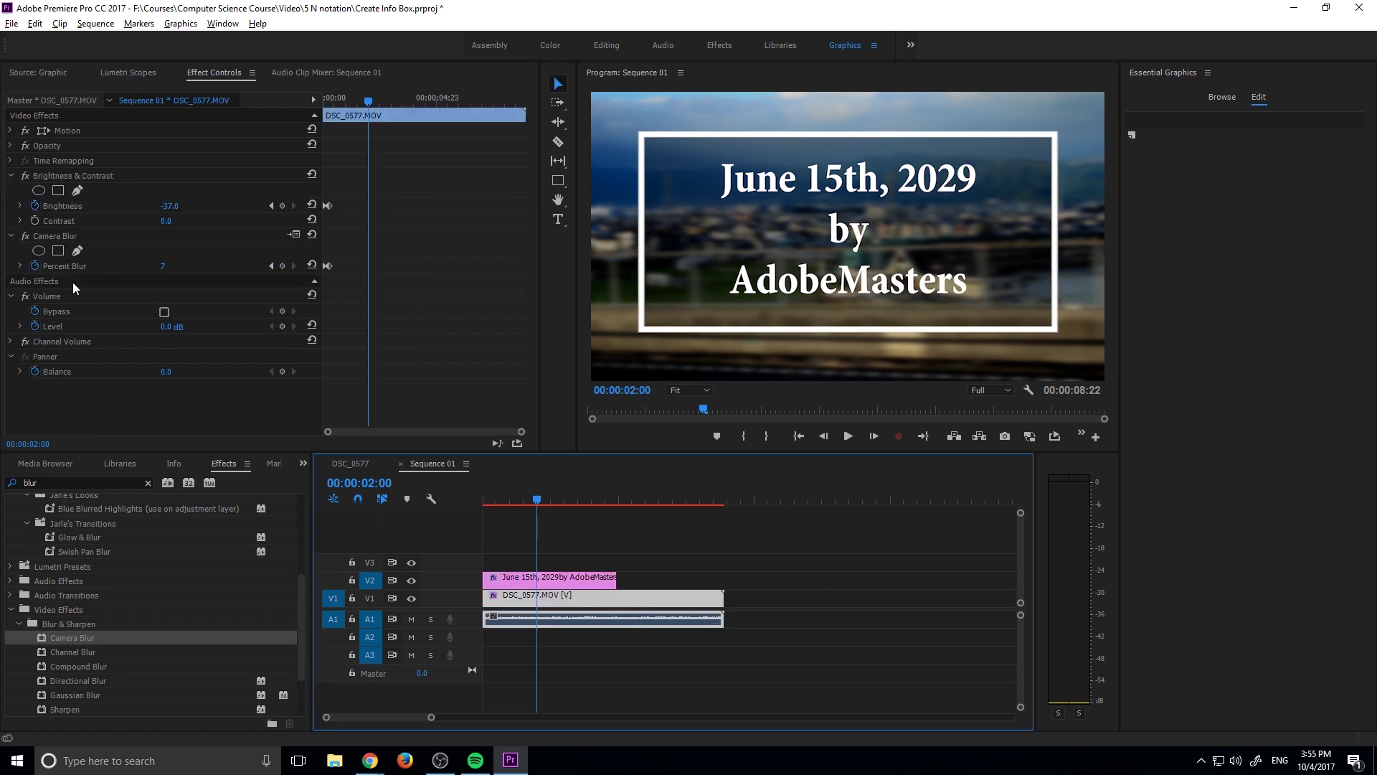
click(282, 206)
click(282, 266)
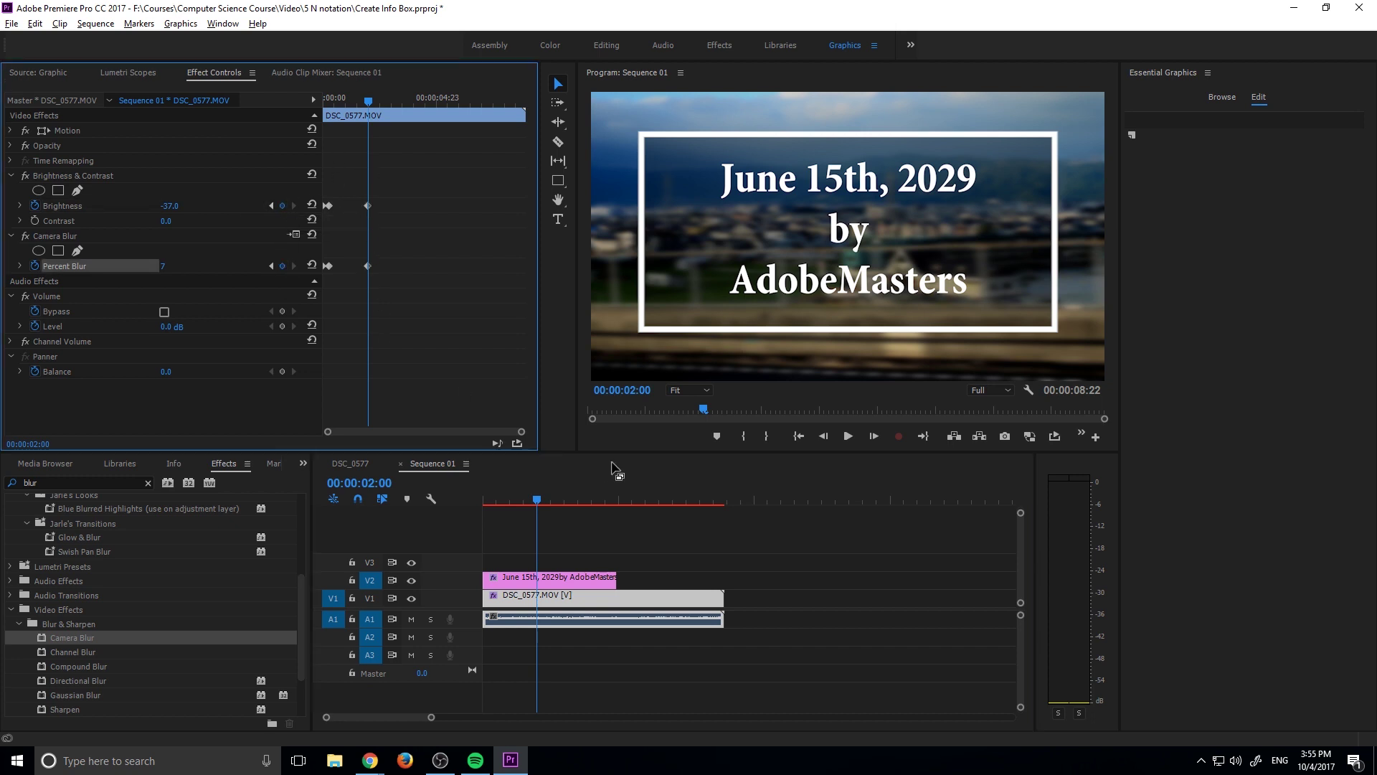
Step: At 02:10, set the footage Brightness back to 0
click(882, 433)
click(882, 434)
click(884, 432)
click(884, 432)
click(884, 432)
click(884, 432)
click(884, 432)
click(883, 431)
click(884, 431)
click(884, 432)
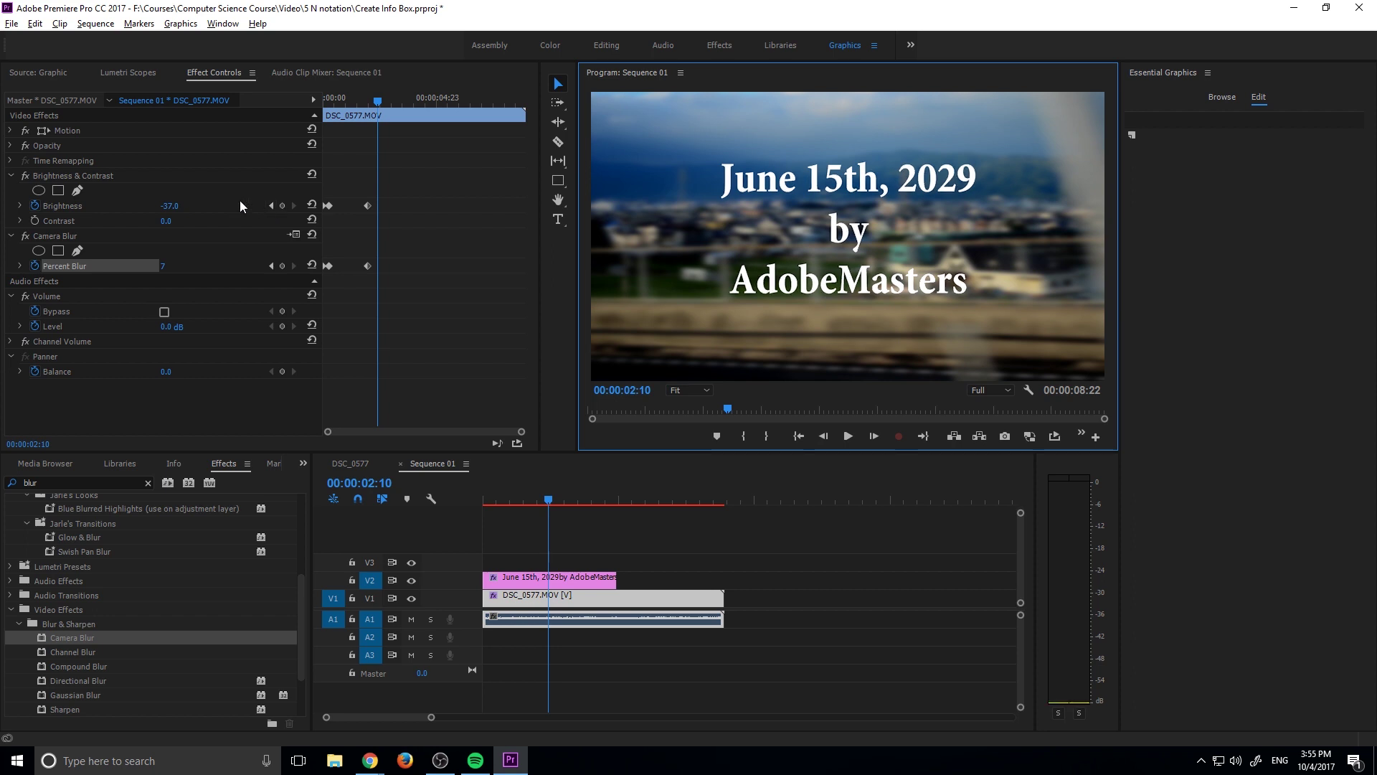
click(173, 221)
click(172, 206)
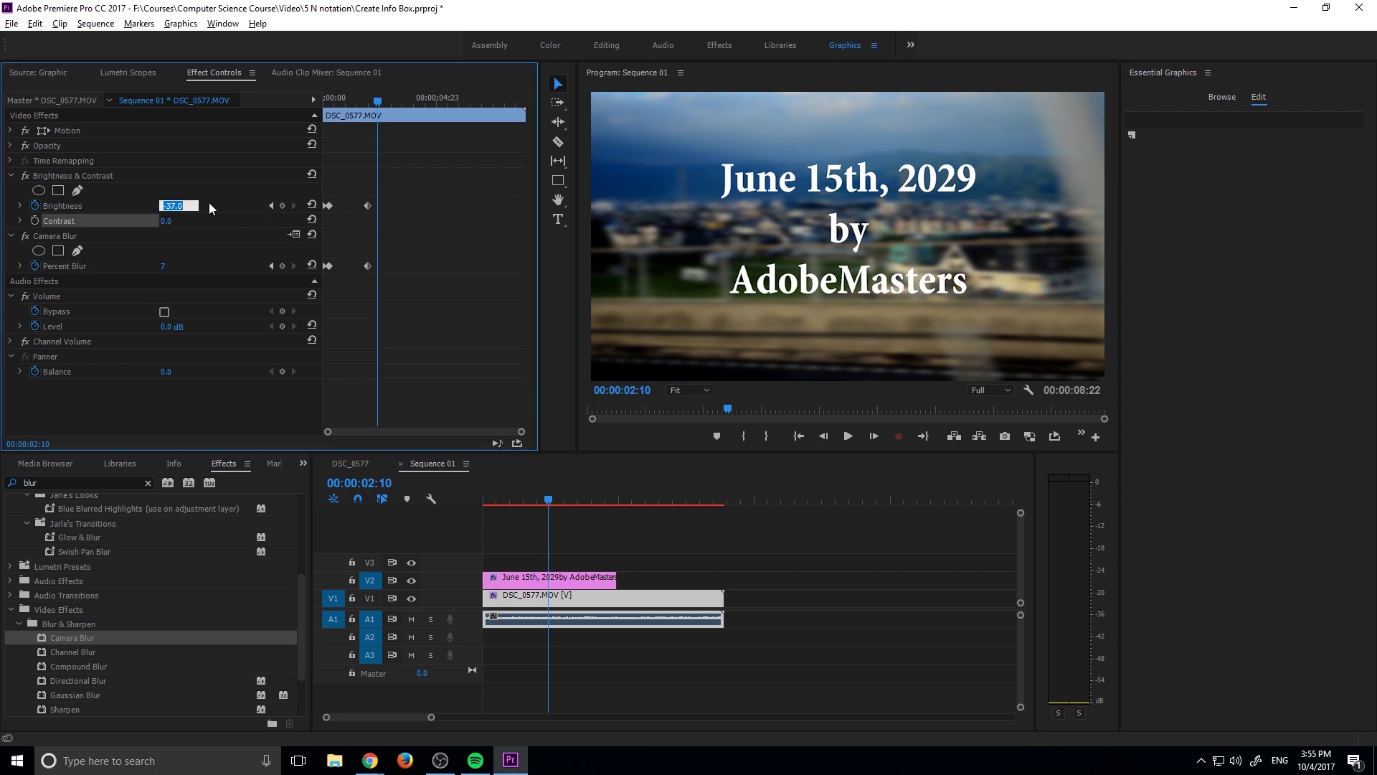
text(0)
click(260, 237)
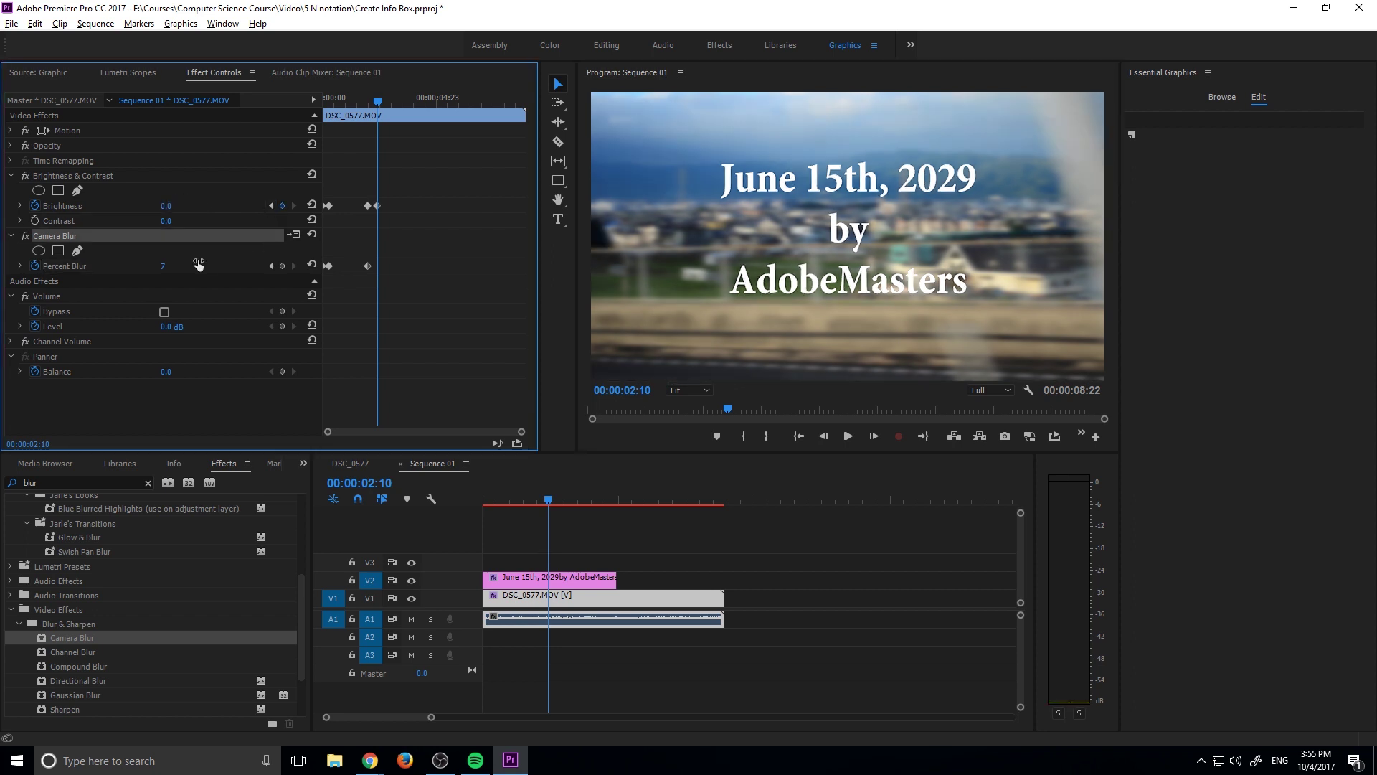
Step: Set the footage Percent Blur to 5 at 02:10
click(167, 266)
text(5)
key(Return)
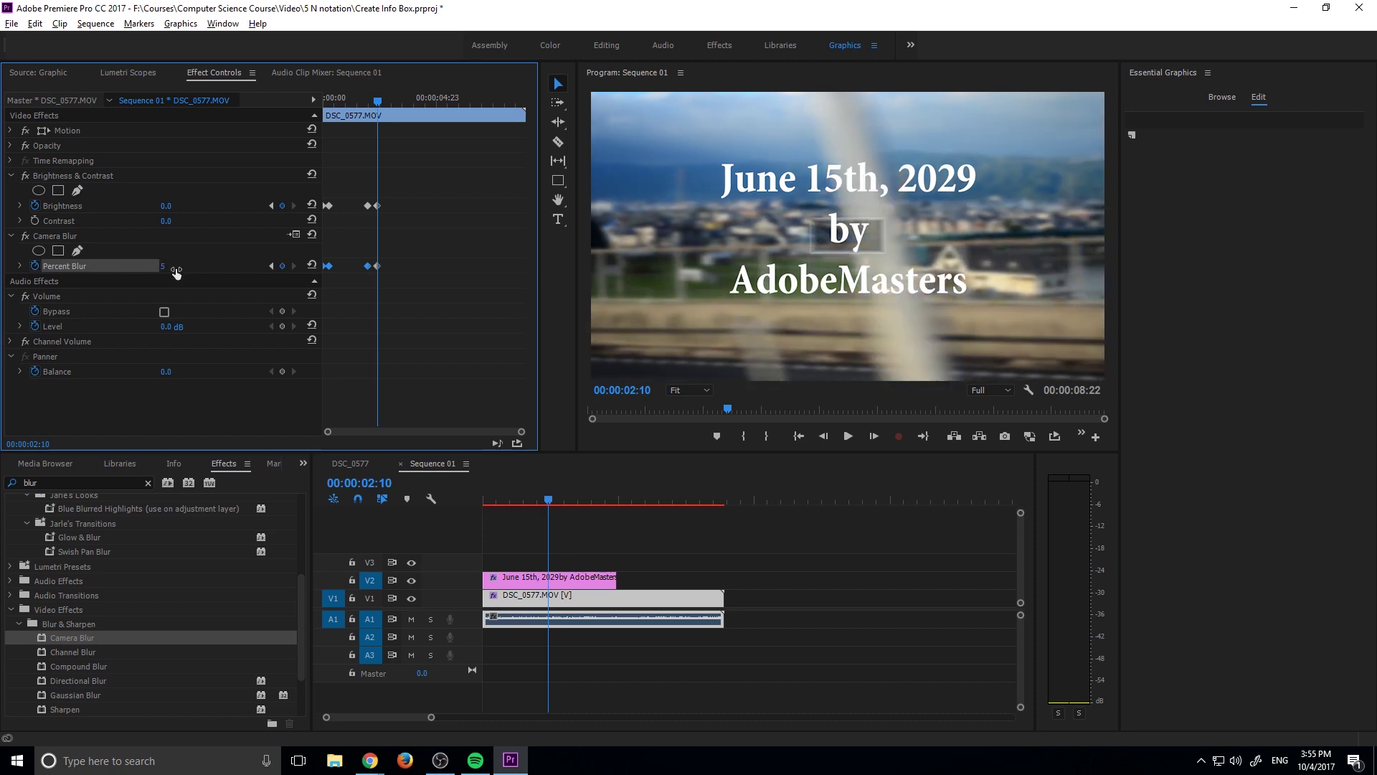
click(670, 585)
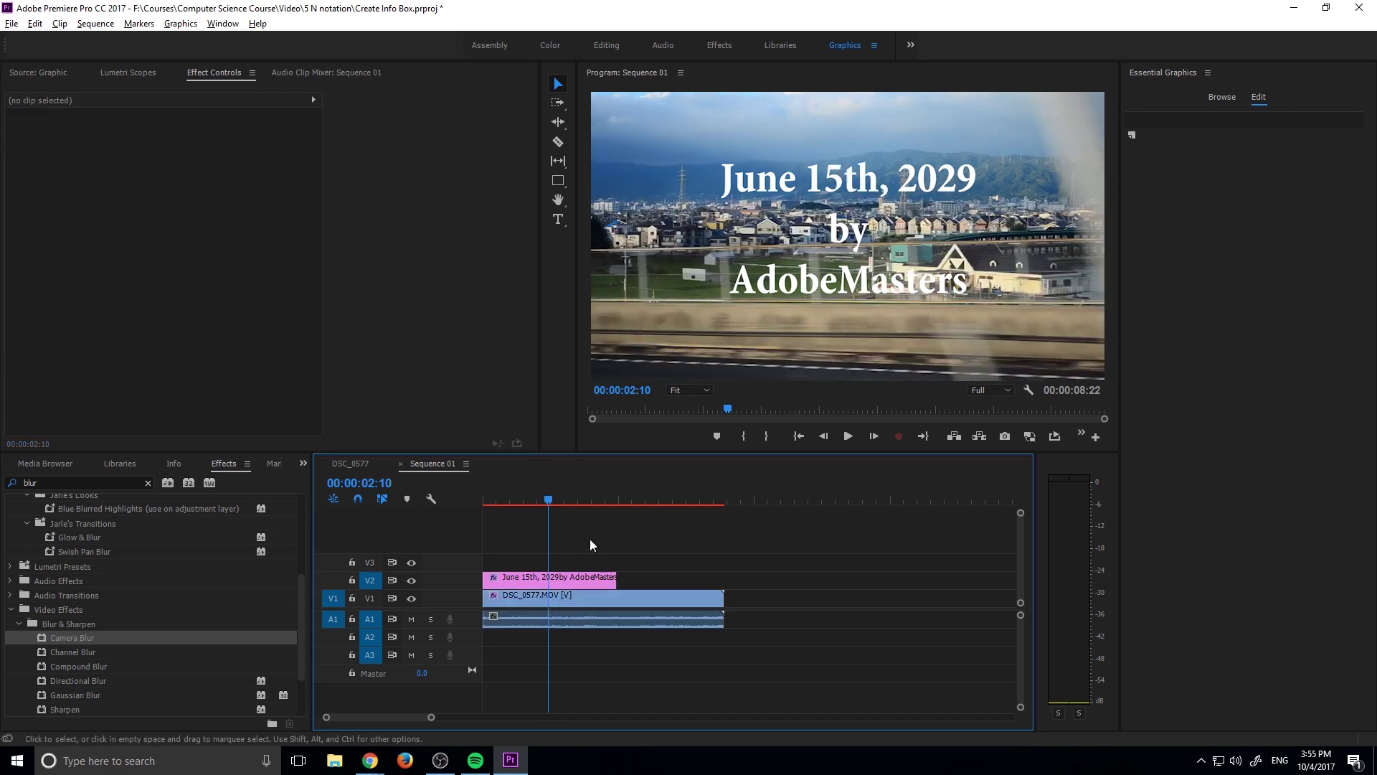
Step: Play the sequence from the start to preview the animation, stopping near 01:23
drag(535, 496, 457, 497)
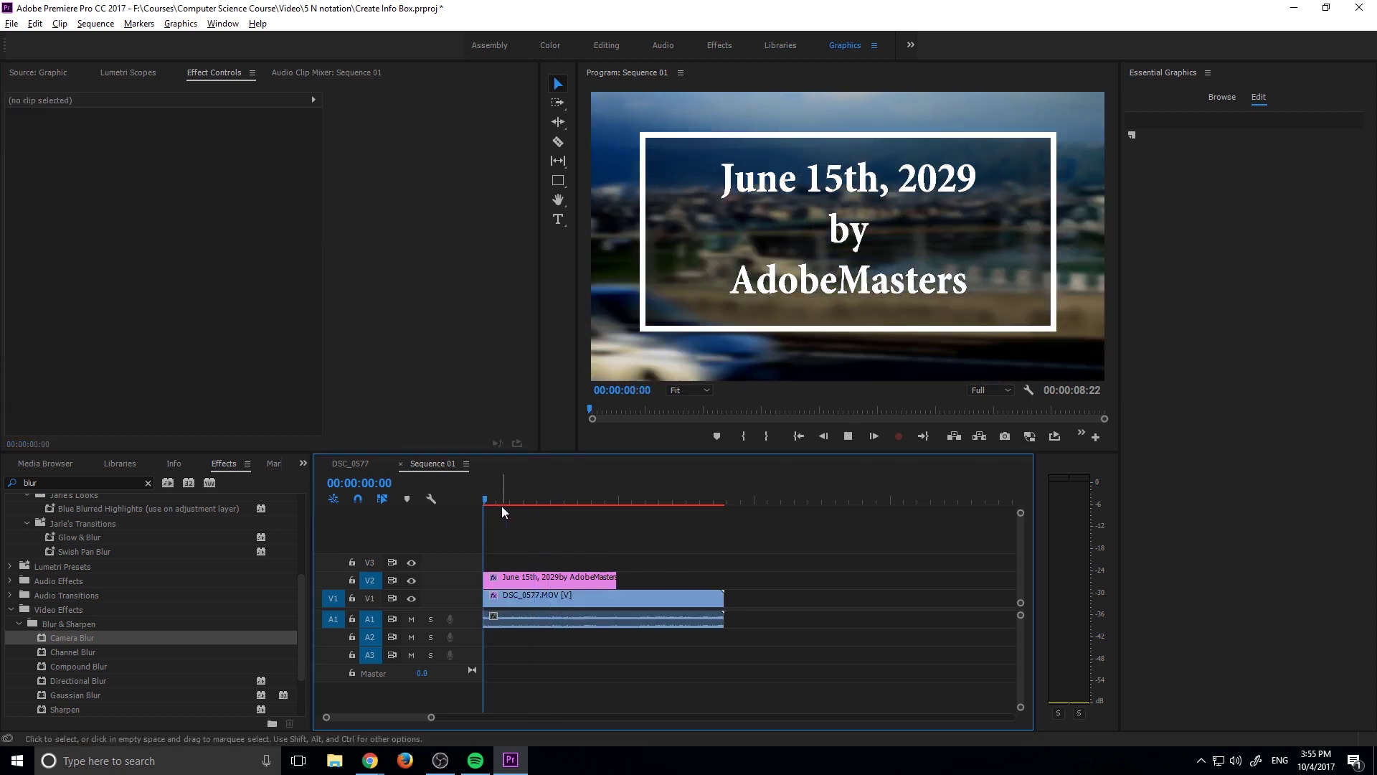
key(space)
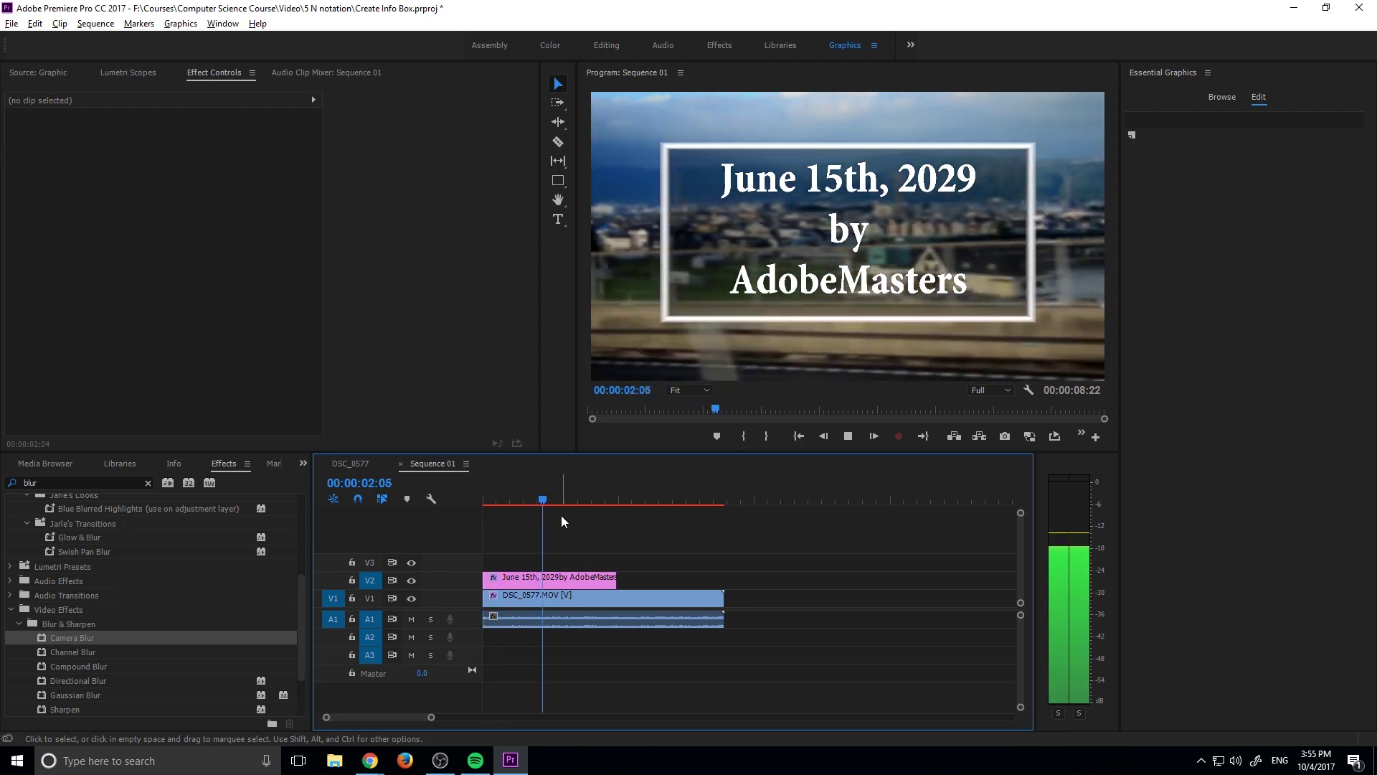
click(555, 502)
drag(555, 501, 538, 500)
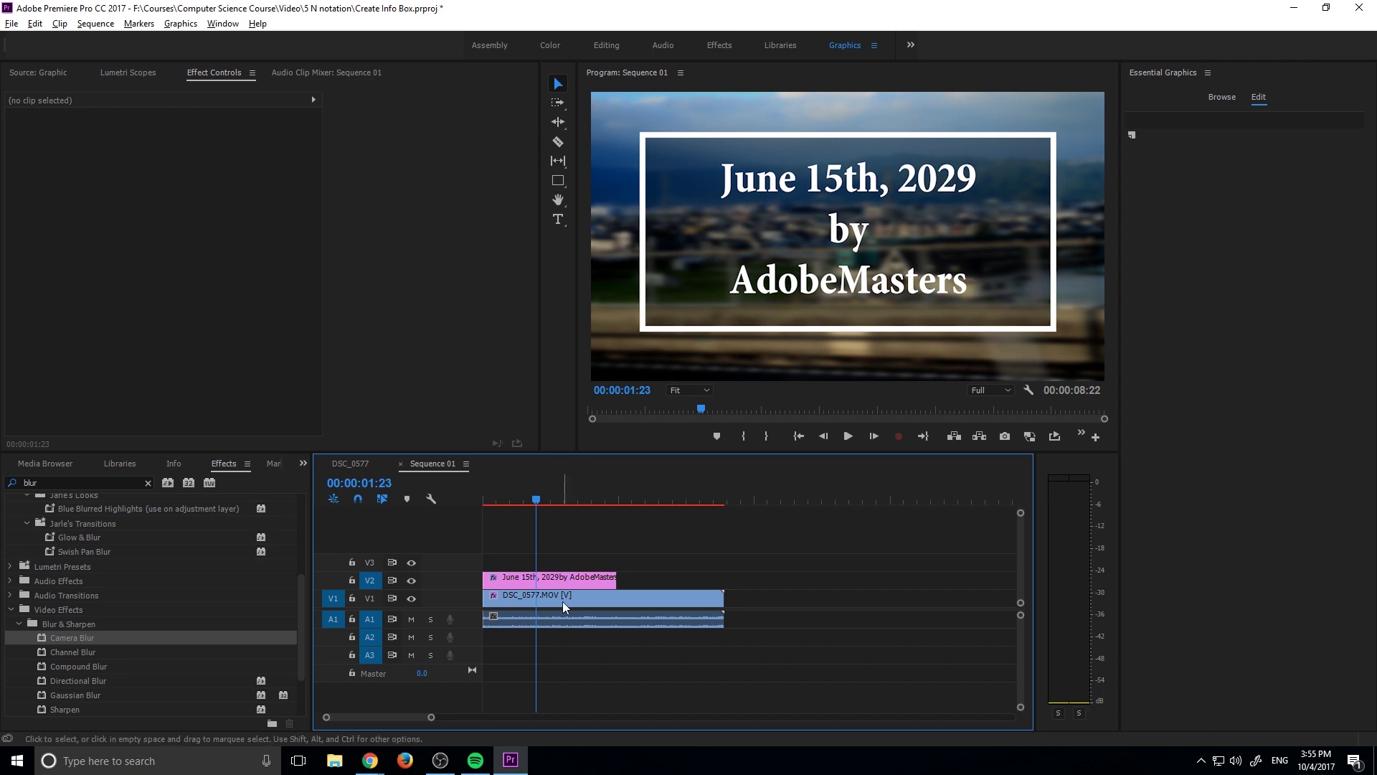
Step: Add a text Opacity keyframe at 02:00 on the info box graphic clip
click(561, 582)
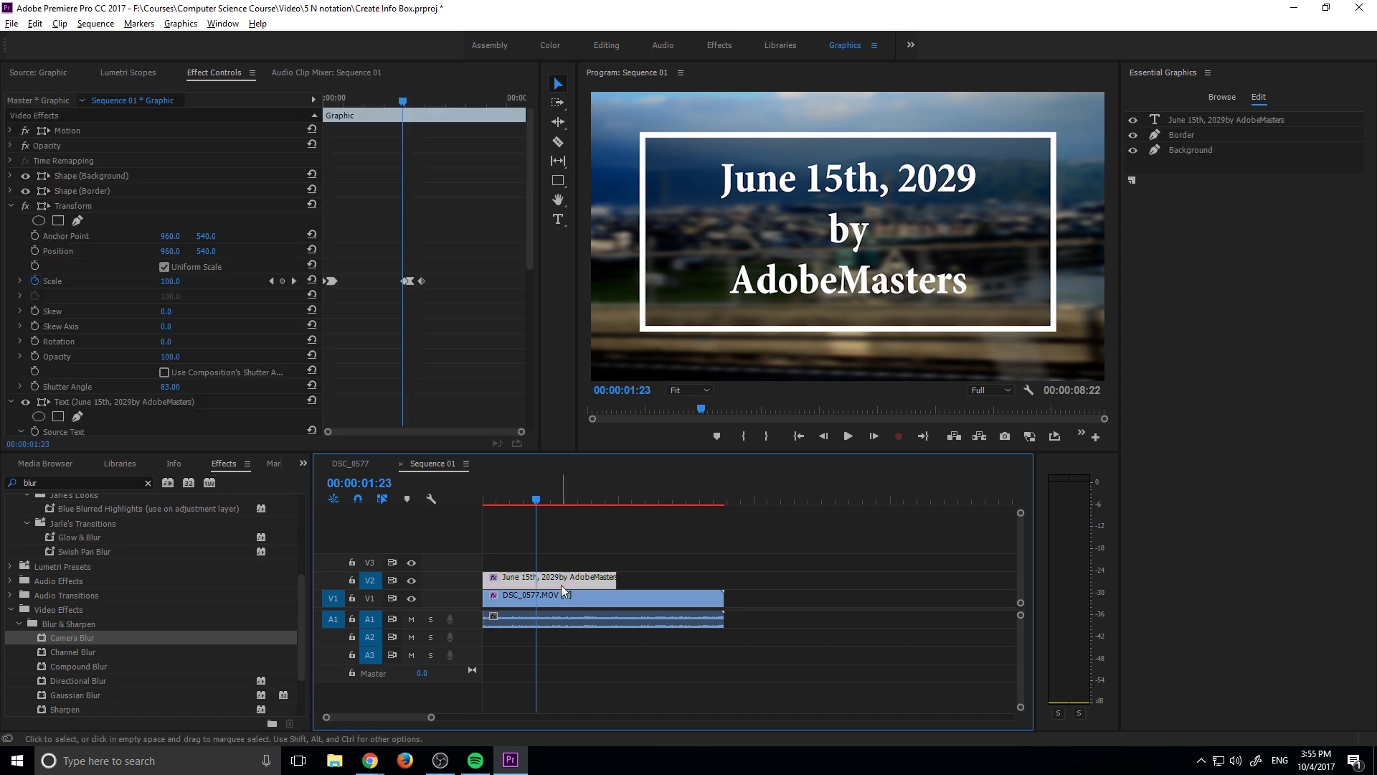
click(294, 280)
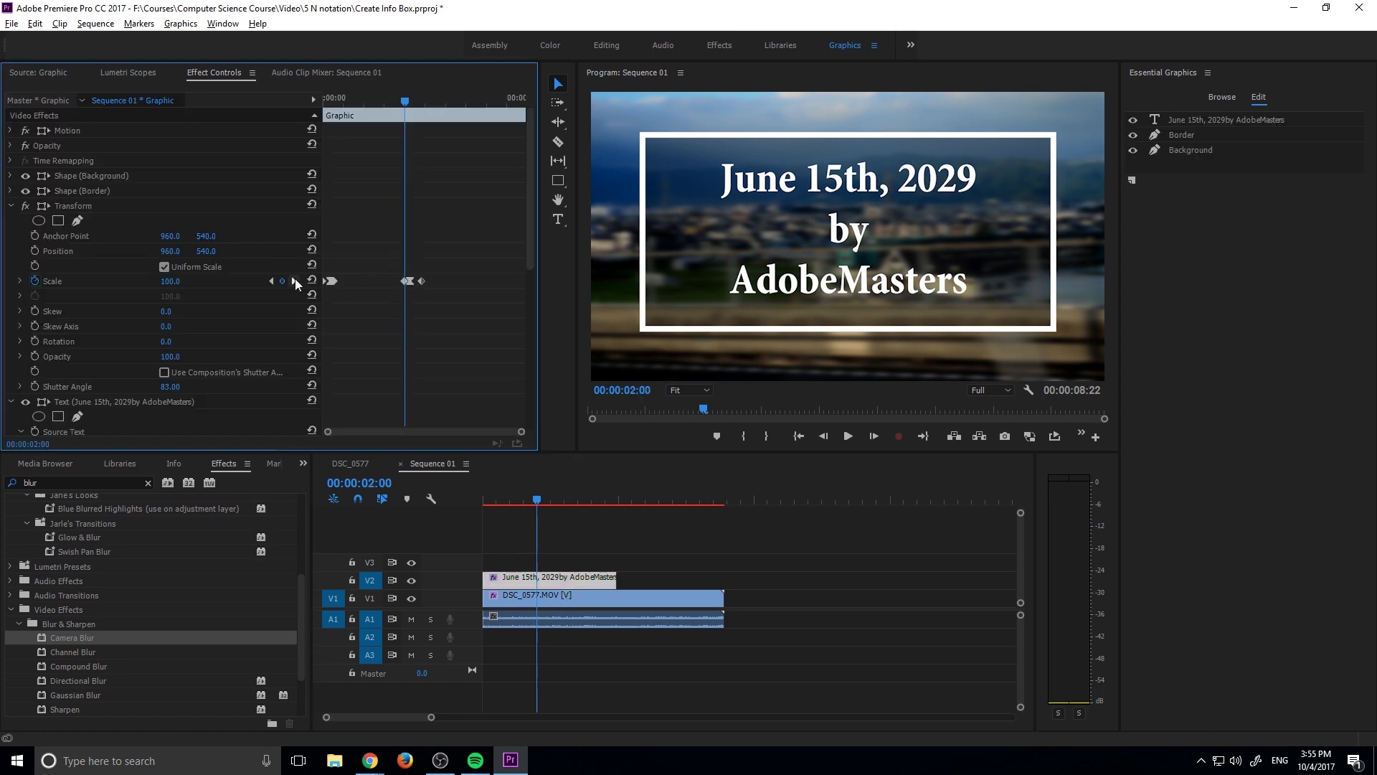
click(580, 598)
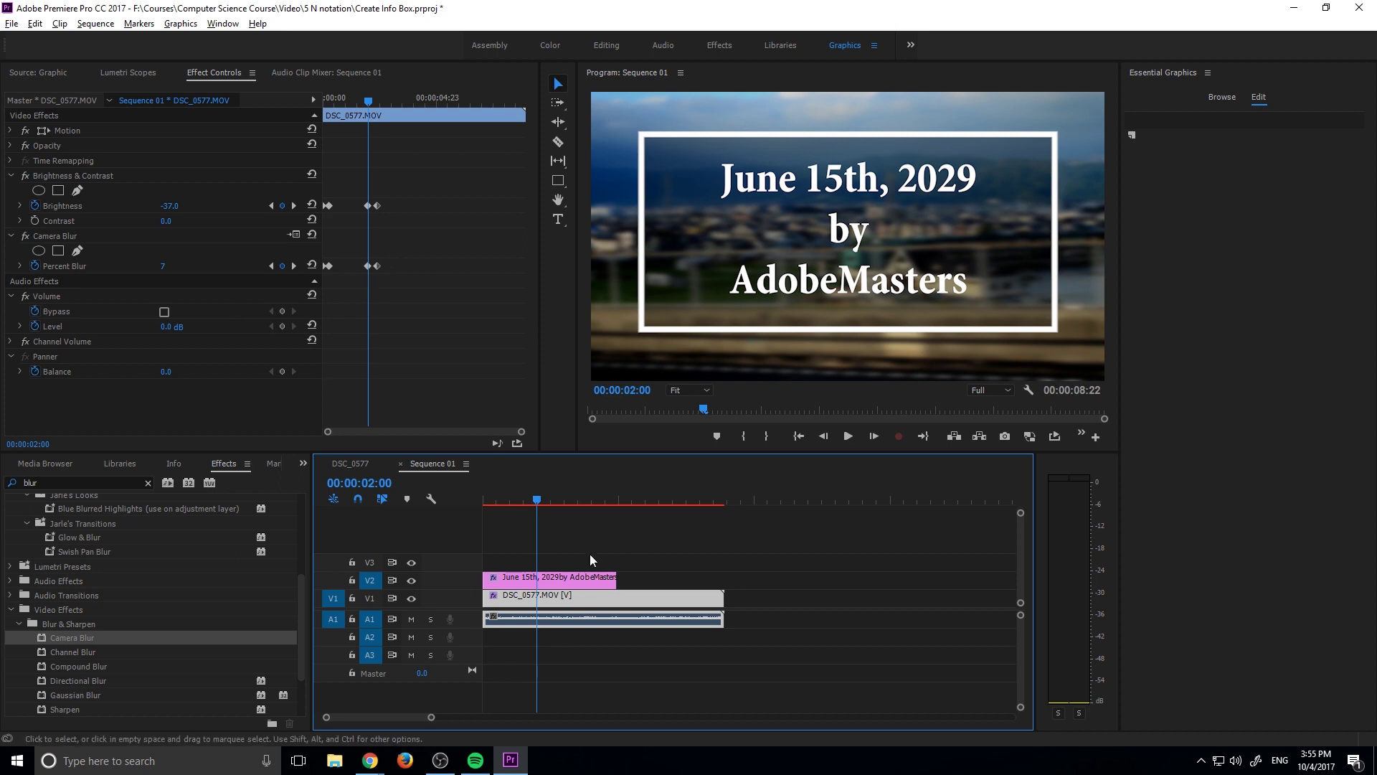
click(572, 578)
scroll(172, 379, down, 5)
scroll(177, 377, down, 3)
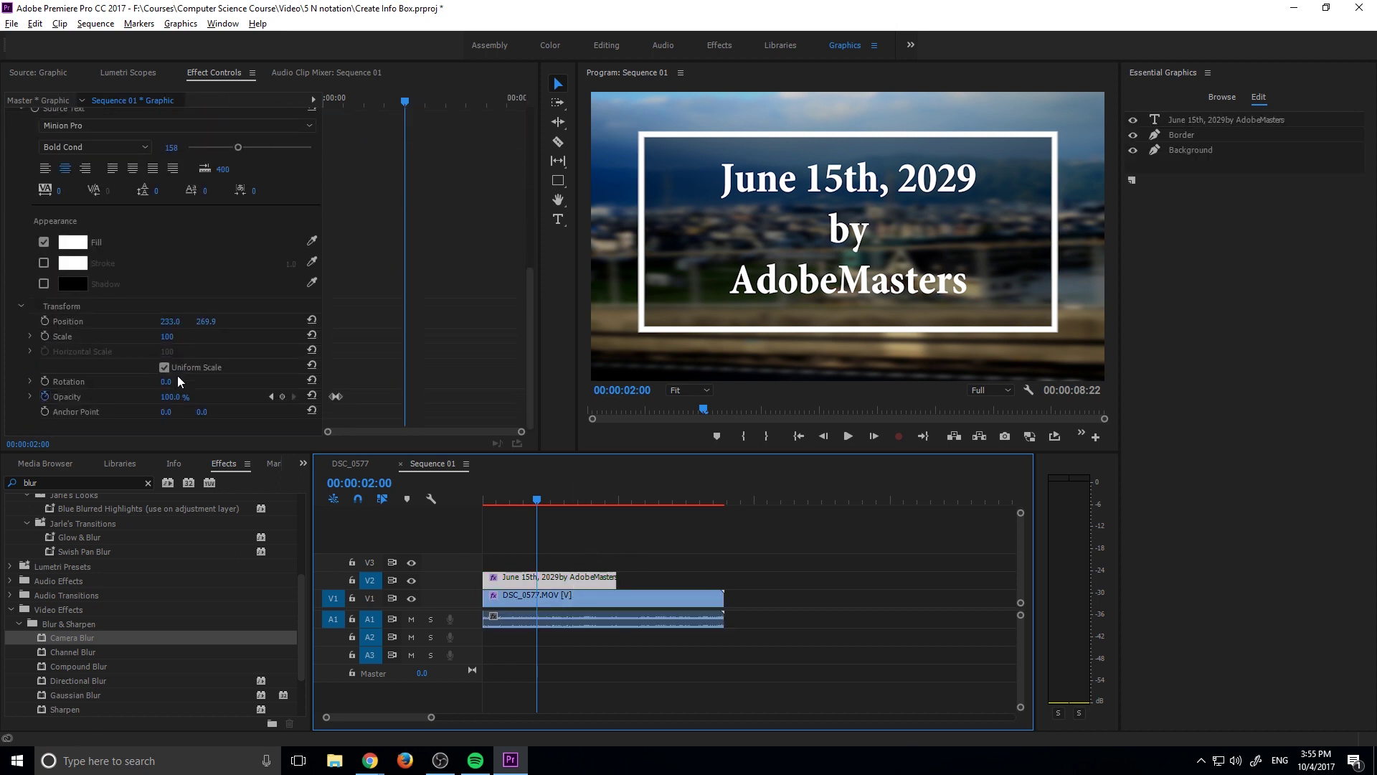
click(281, 401)
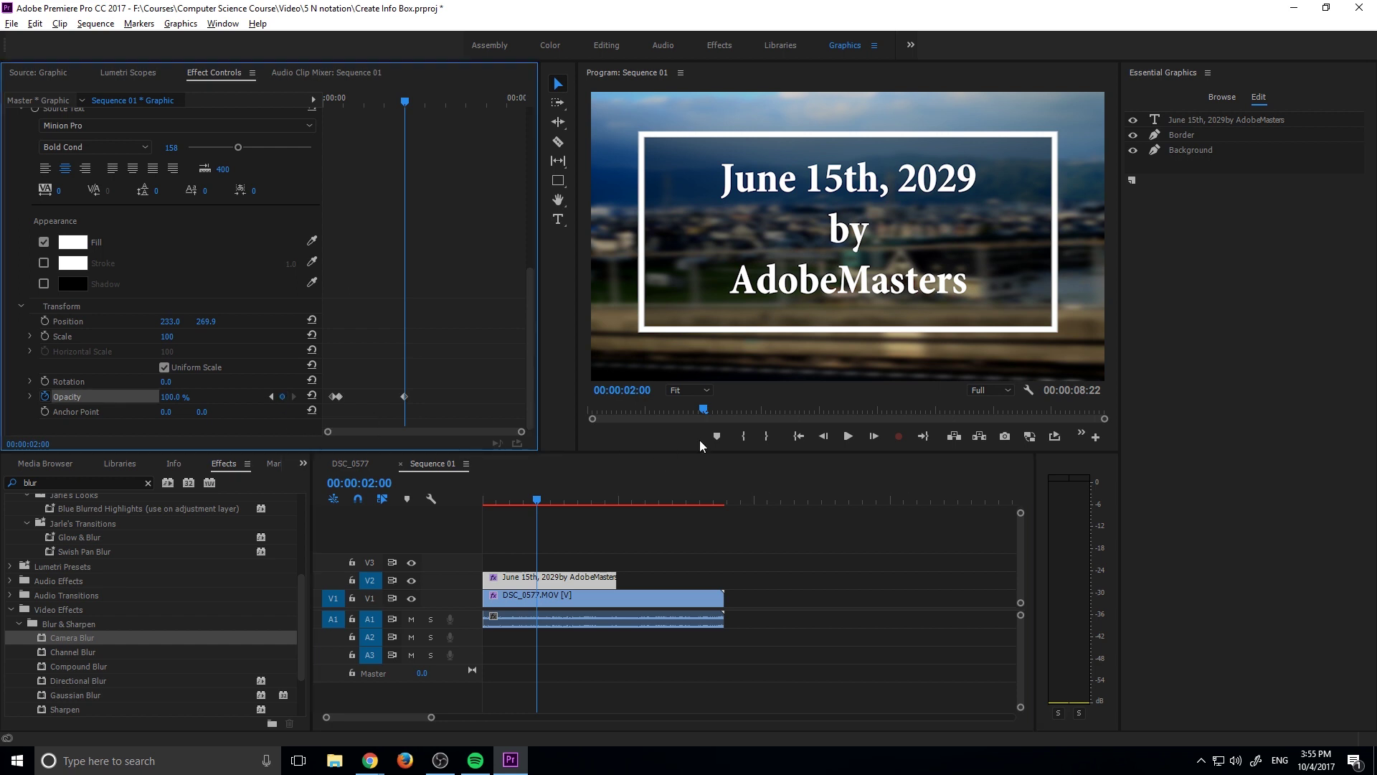
Step: Set the text Opacity to 0% at 02:03
click(873, 436)
click(874, 437)
click(874, 436)
click(874, 436)
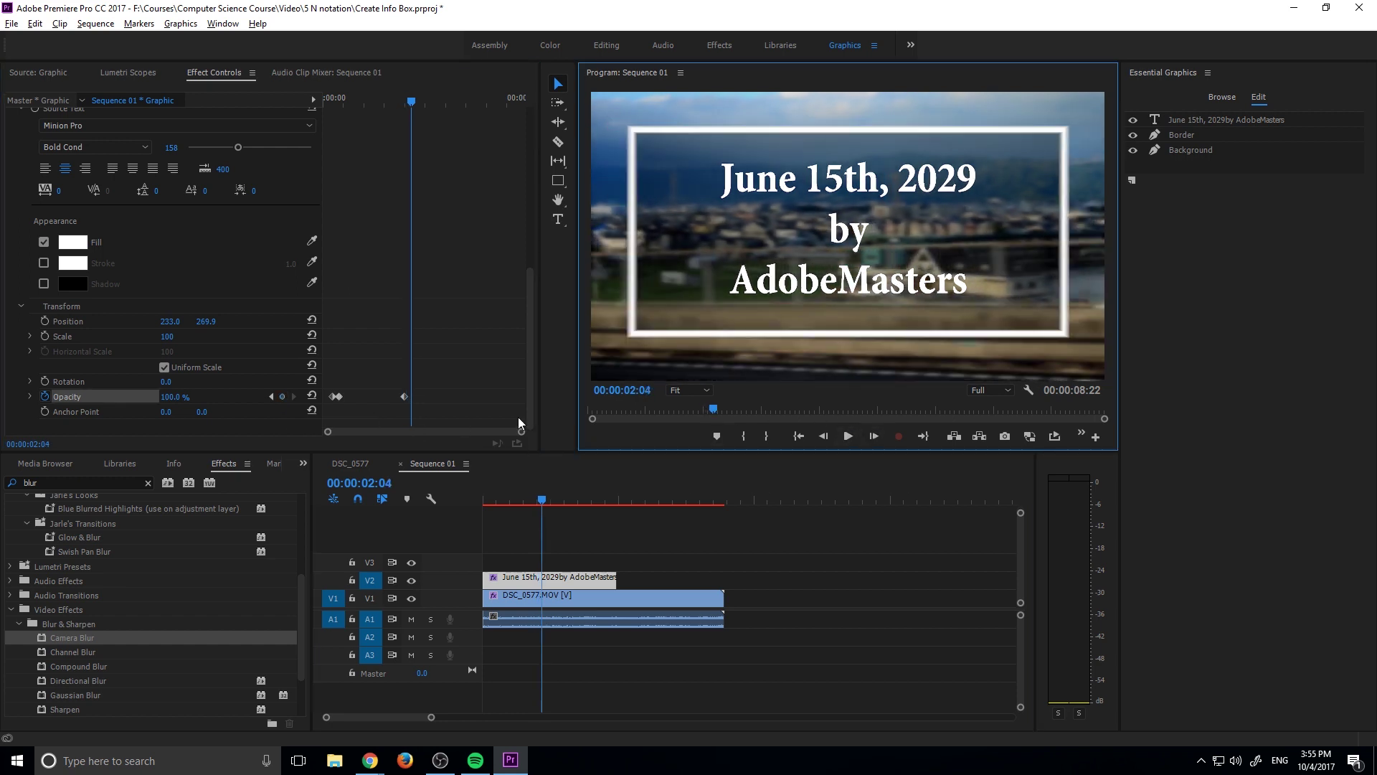
click(823, 436)
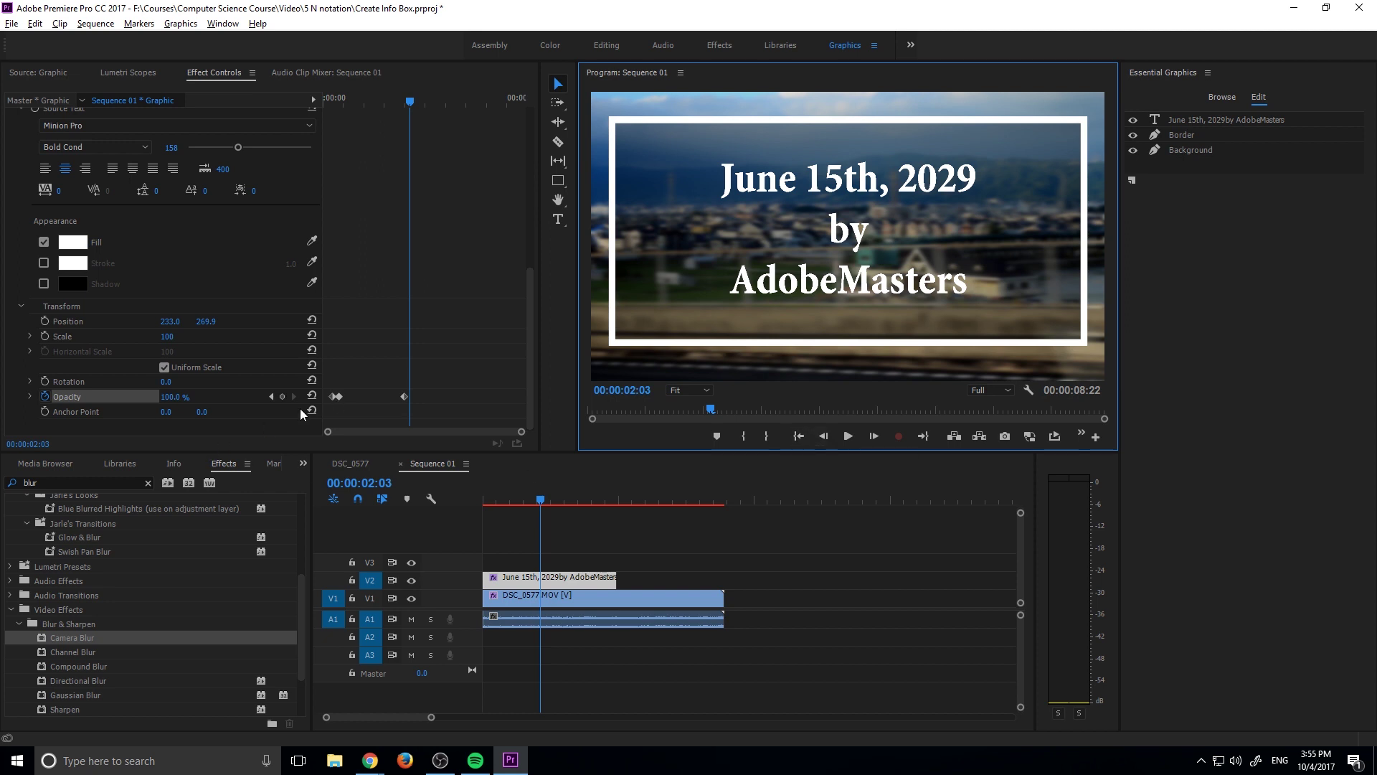
drag(163, 396, 174, 396)
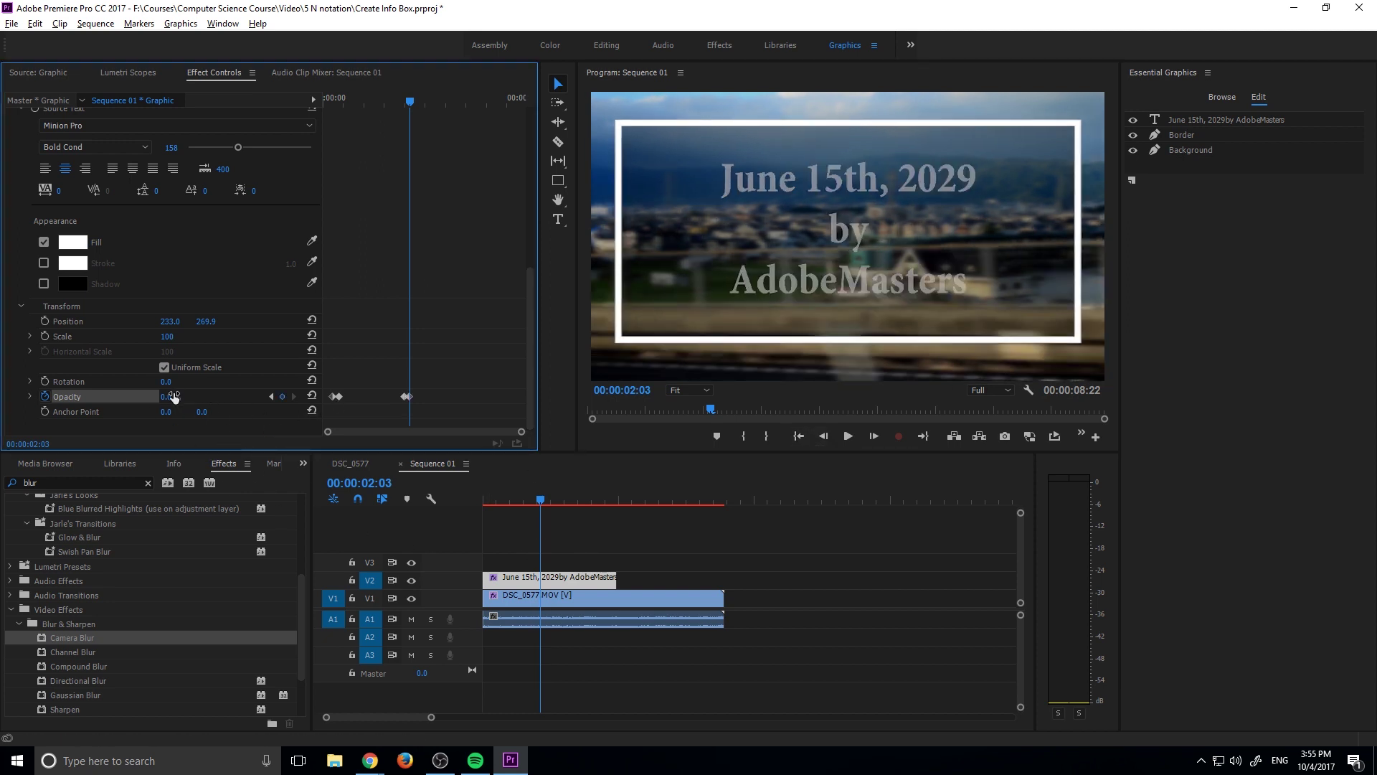
click(593, 560)
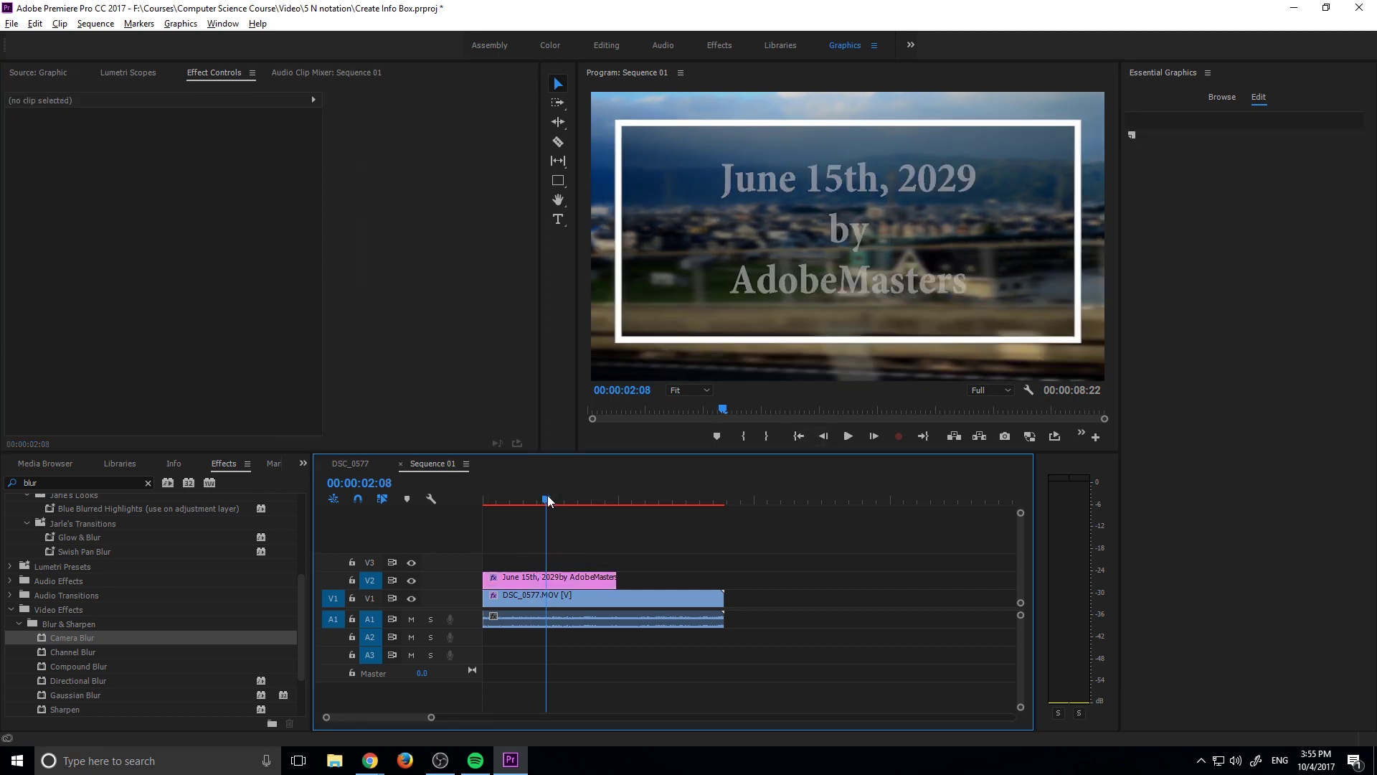
key(Home)
key(space)
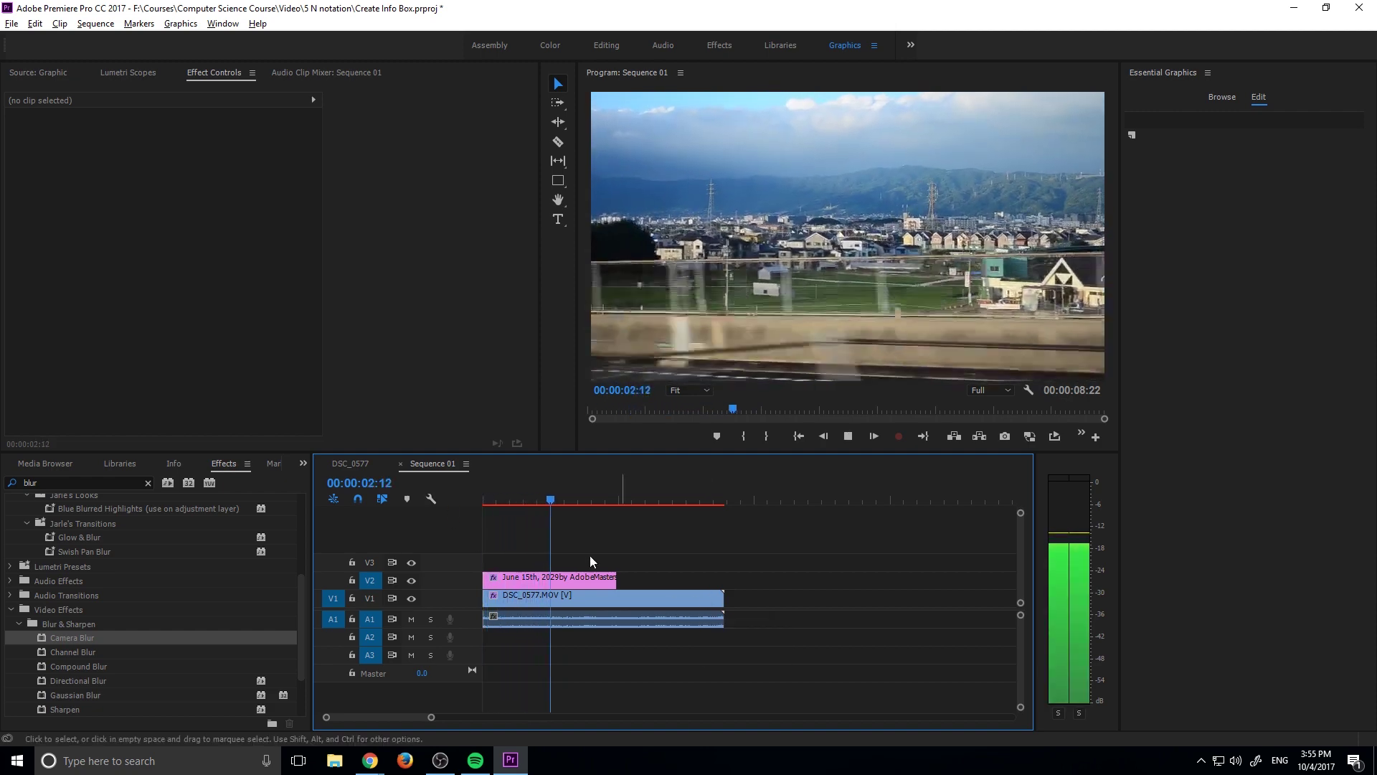
drag(545, 501, 486, 501)
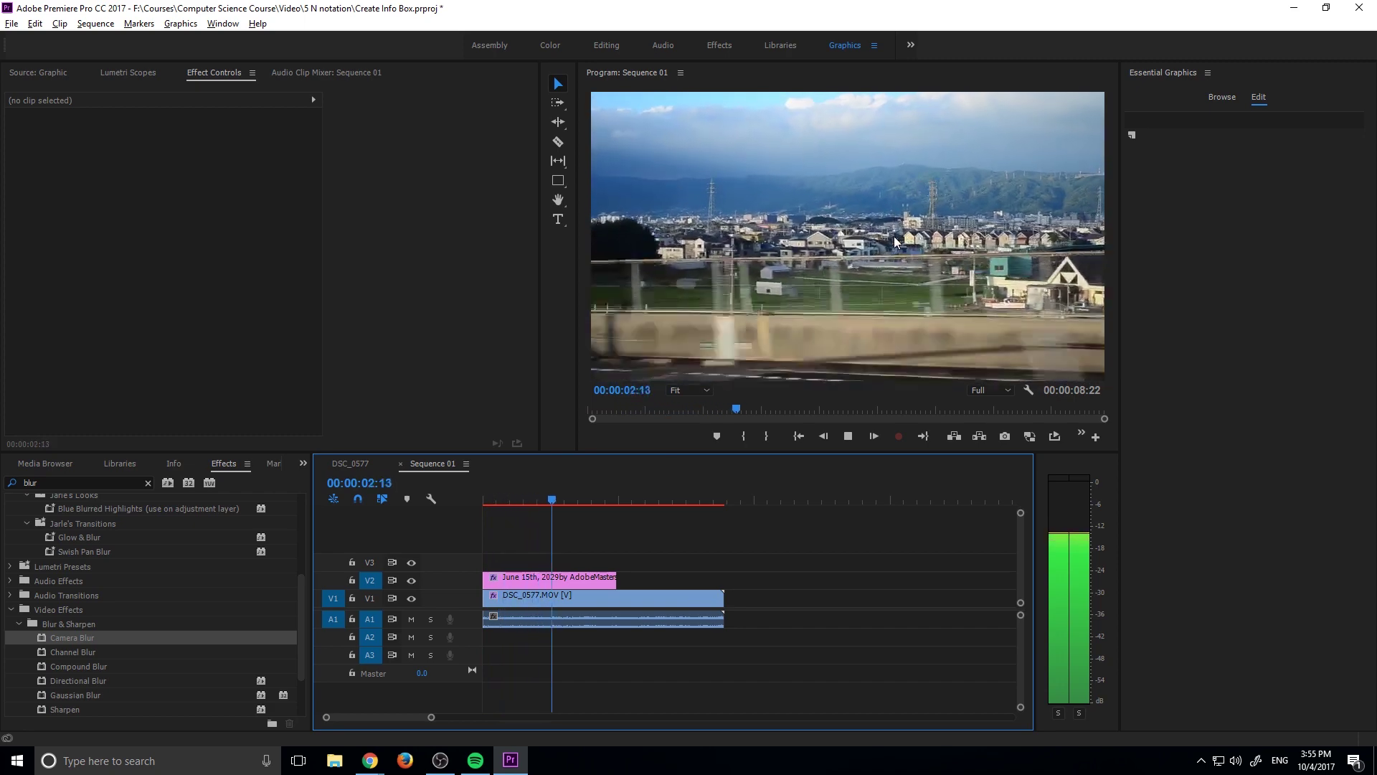
key(space)
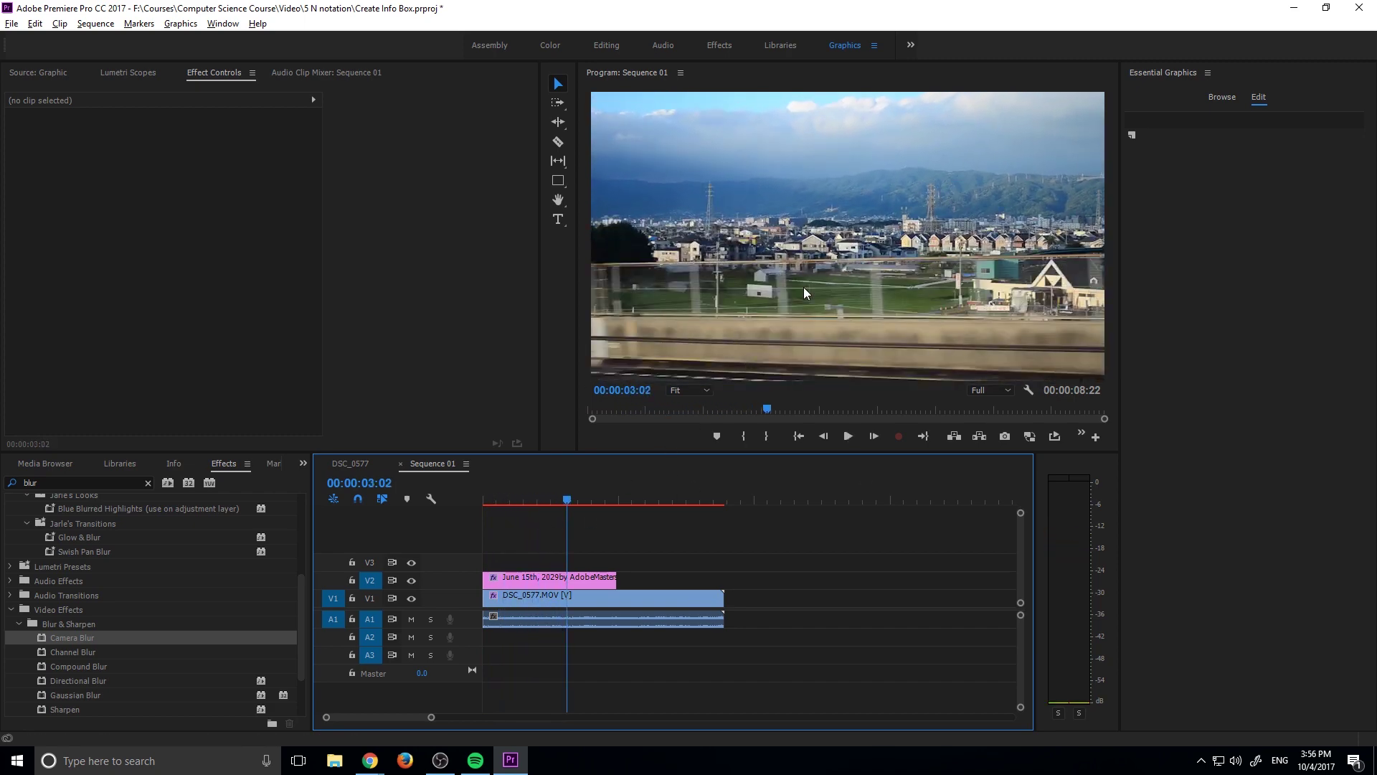